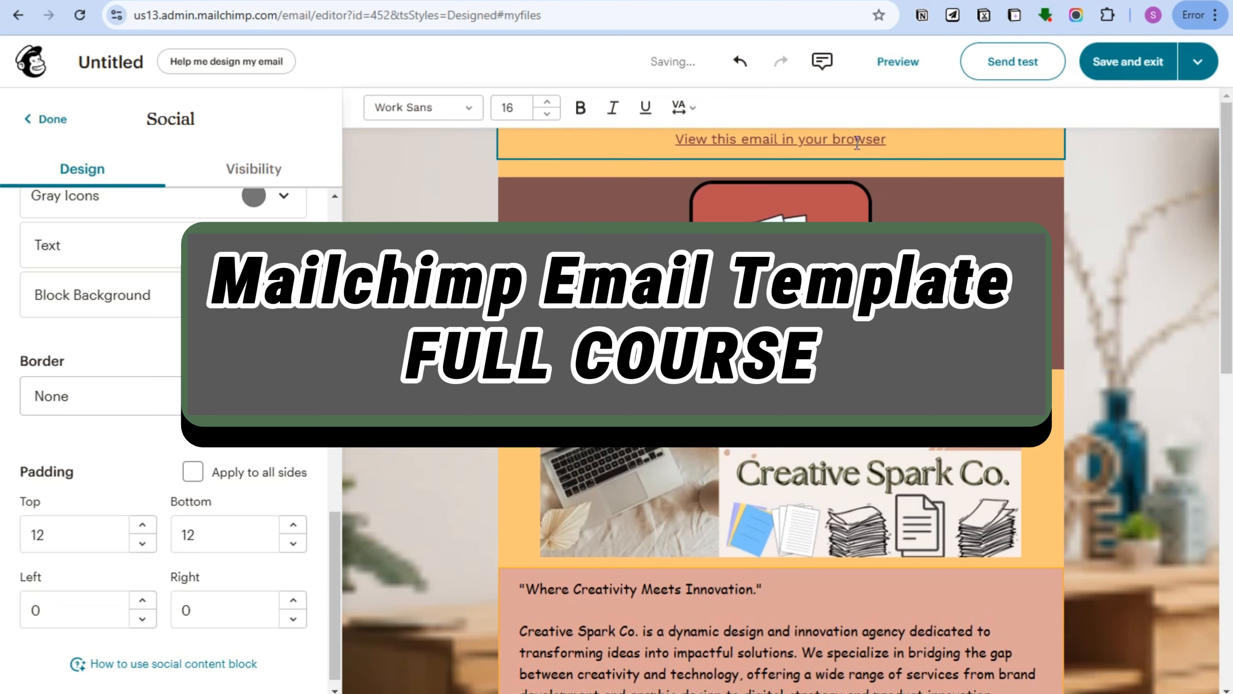
Save and exit the Creative Spark Co. email design, returning to the Mailchimp Home page.
{"action": "left_click", "coordinate": [773, 141]}
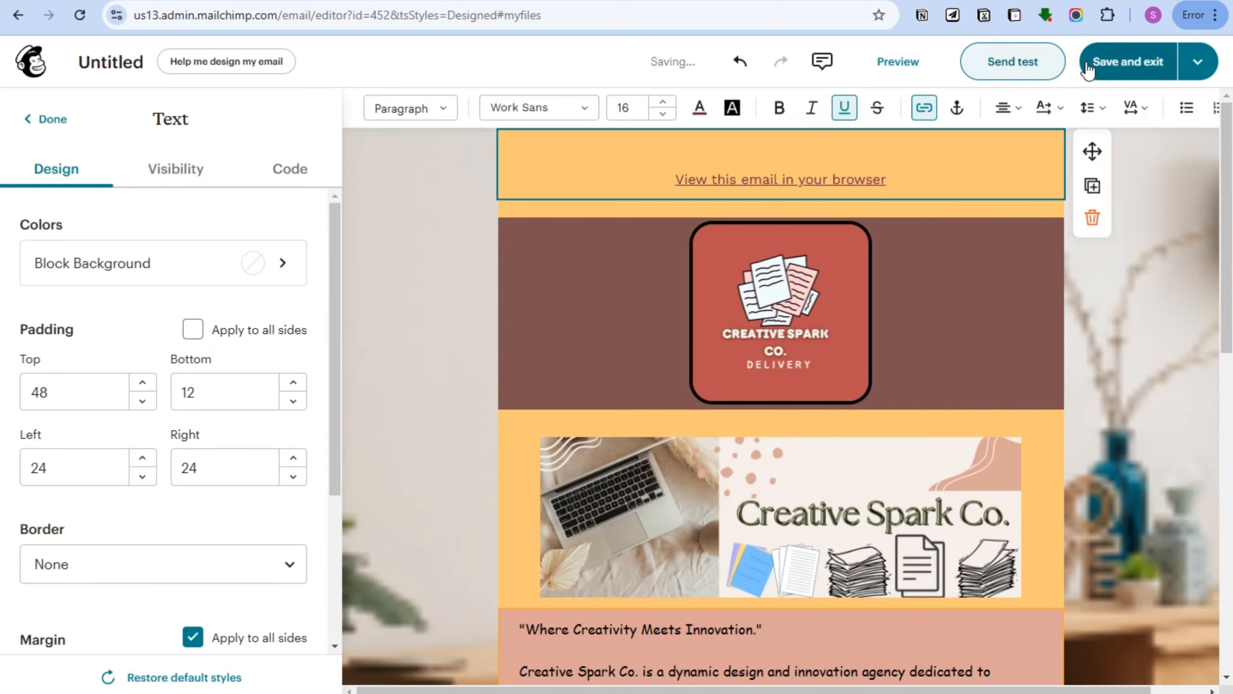
{"action": "left_click", "coordinate": [1117, 73]}
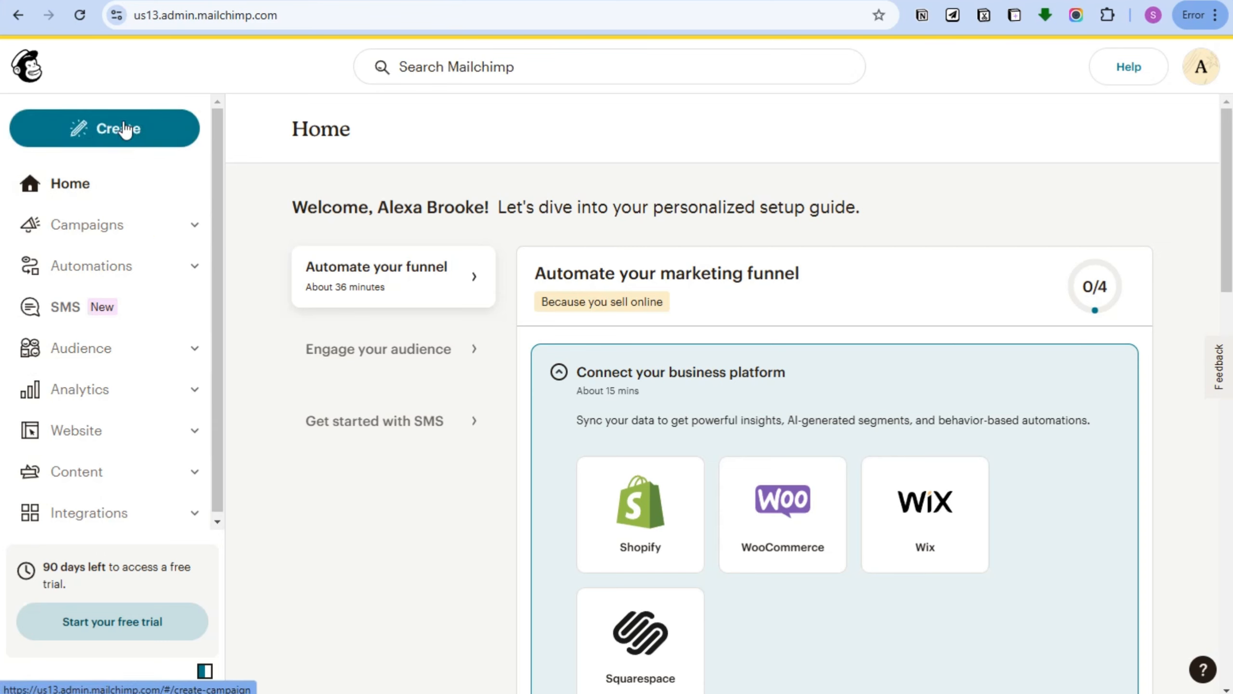
Create a new campaign from All campaigns and choose Design Email under Regular email.
{"action": "left_click", "coordinate": [191, 227]}
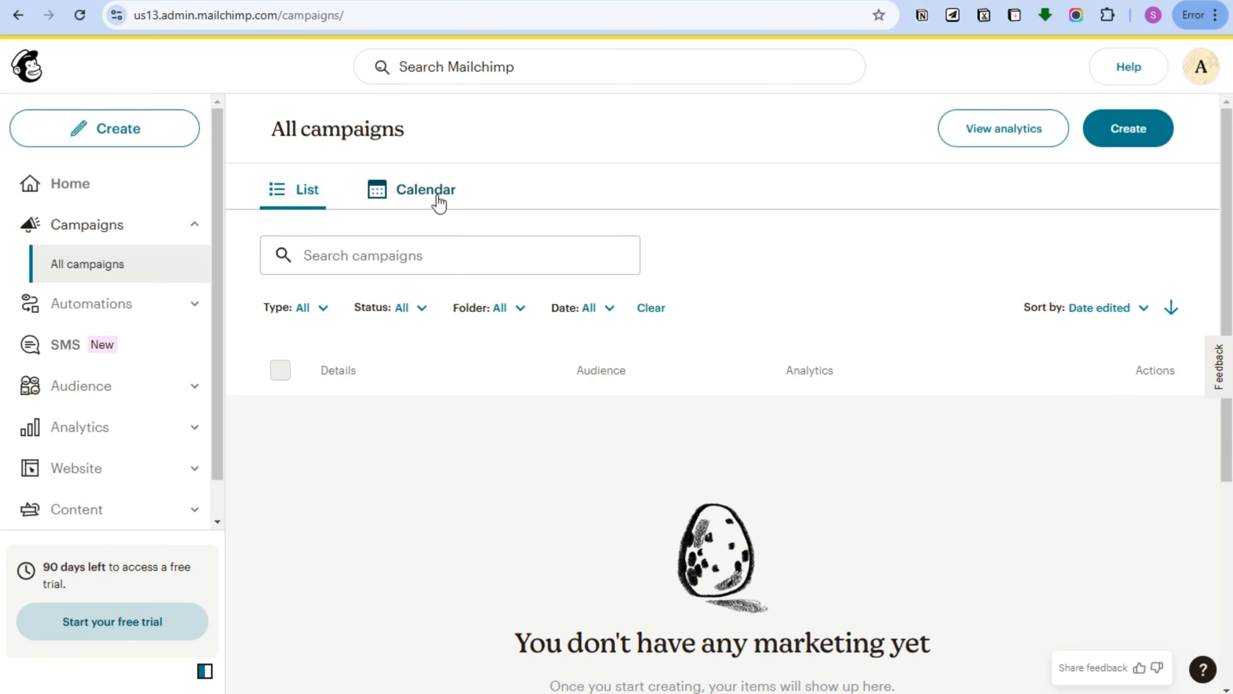
{"action": "left_click", "coordinate": [1121, 131]}
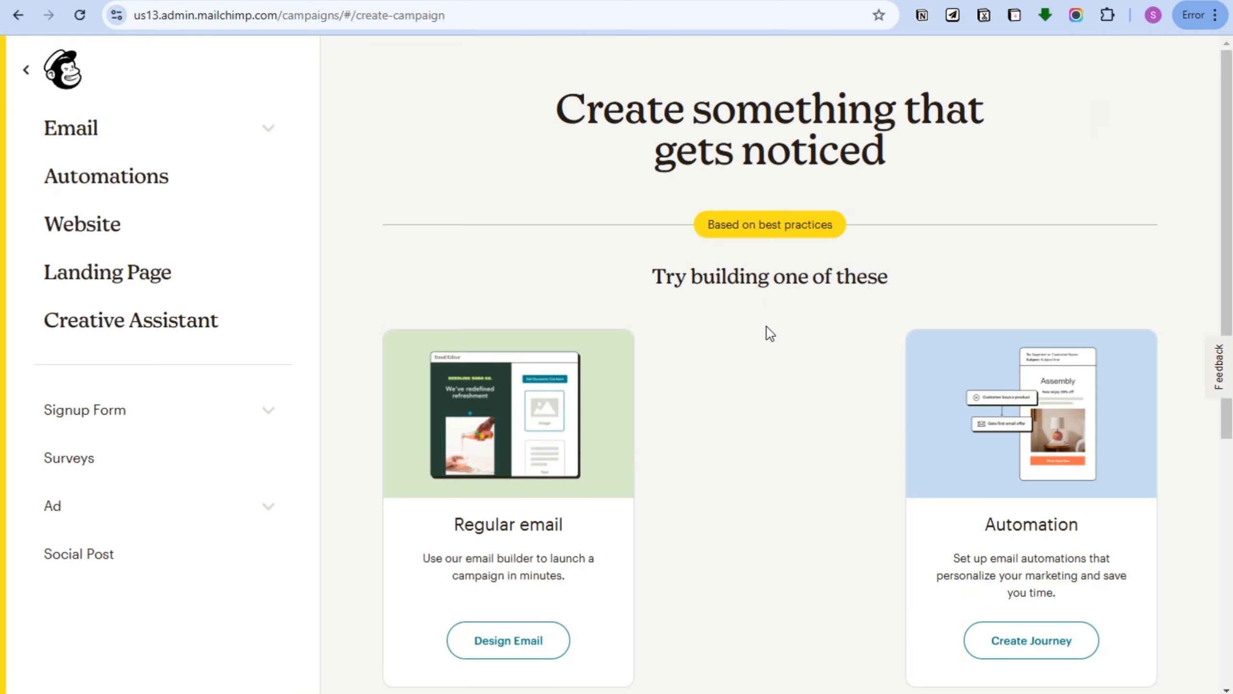
{"action": "scroll", "coordinate": [772, 333], "scroll_direction": "down", "scroll_amount": 5}
{"action": "scroll", "coordinate": [857, 372], "scroll_direction": "up", "scroll_amount": 4}
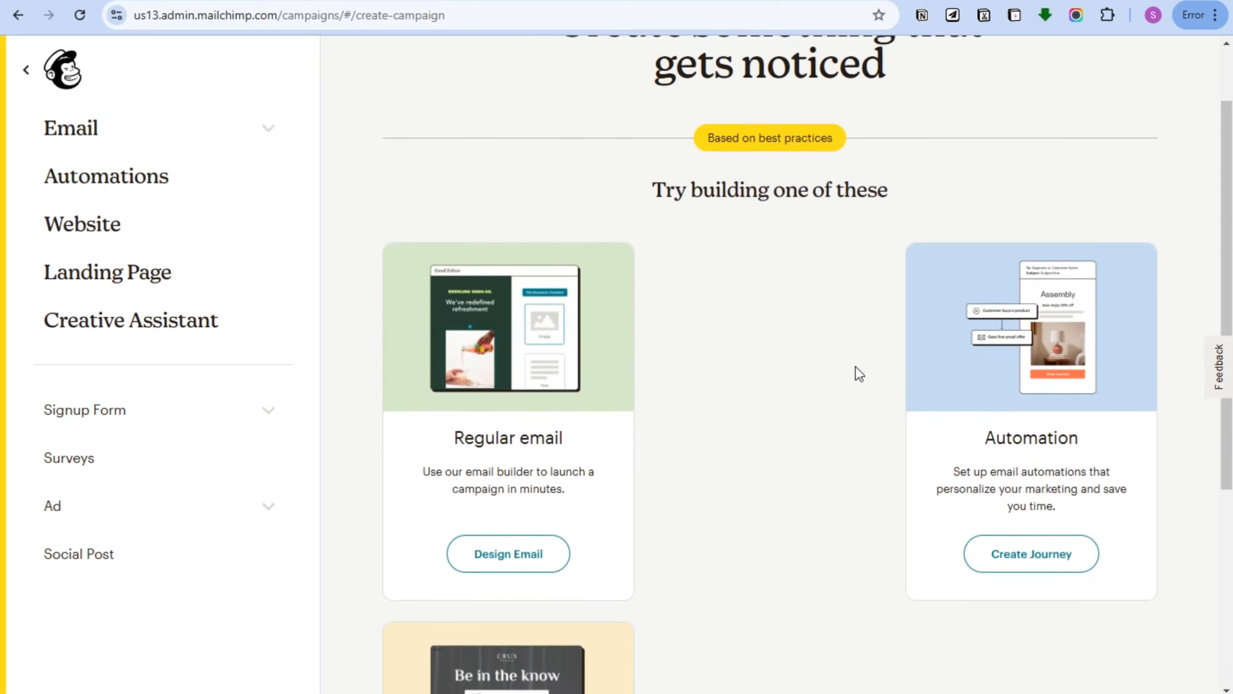
{"action": "scroll", "coordinate": [801, 389], "scroll_direction": "down", "scroll_amount": 2}
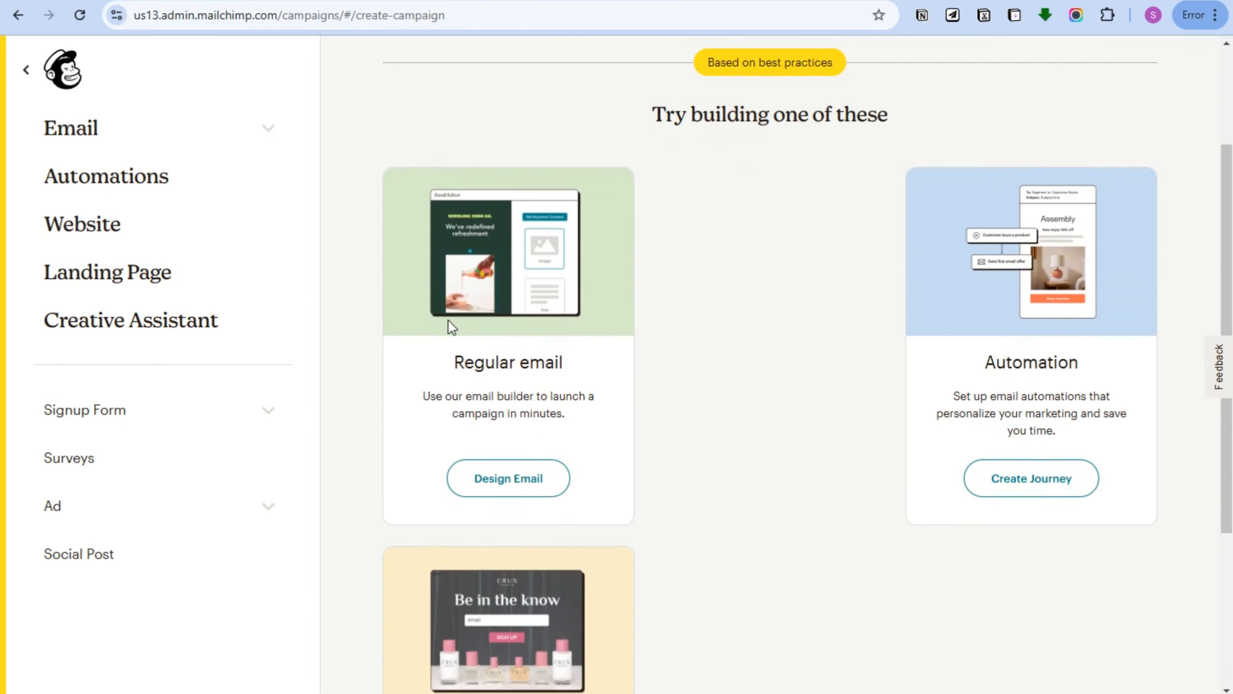
{"action": "scroll", "coordinate": [503, 394], "scroll_direction": "down", "scroll_amount": 2}
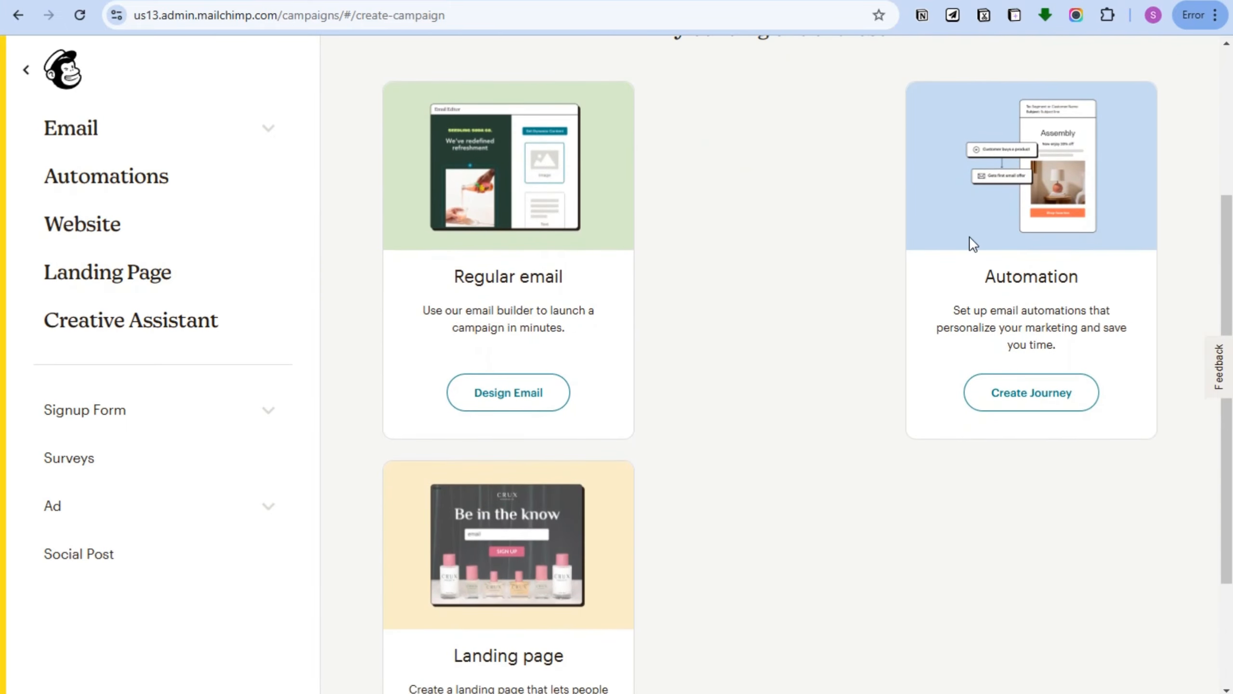
{"action": "scroll", "coordinate": [563, 496], "scroll_direction": "down", "scroll_amount": 3}
{"action": "scroll", "coordinate": [535, 438], "scroll_direction": "up", "scroll_amount": 3}
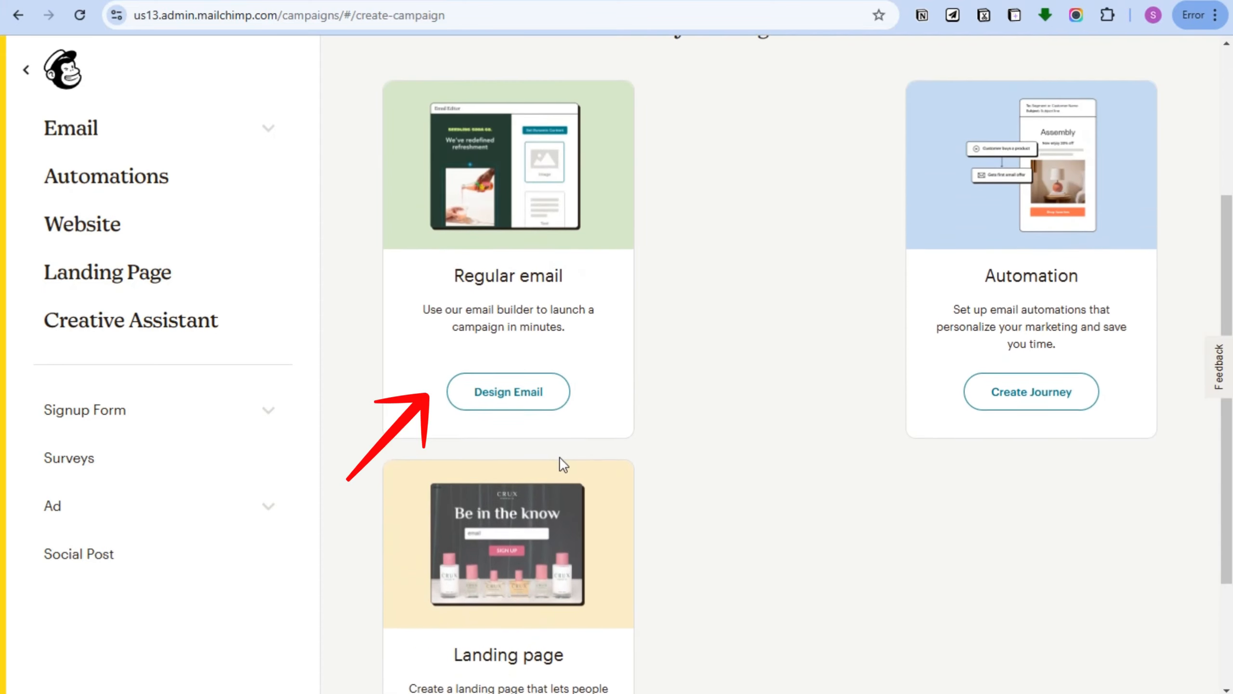
{"action": "left_click", "coordinate": [517, 407]}
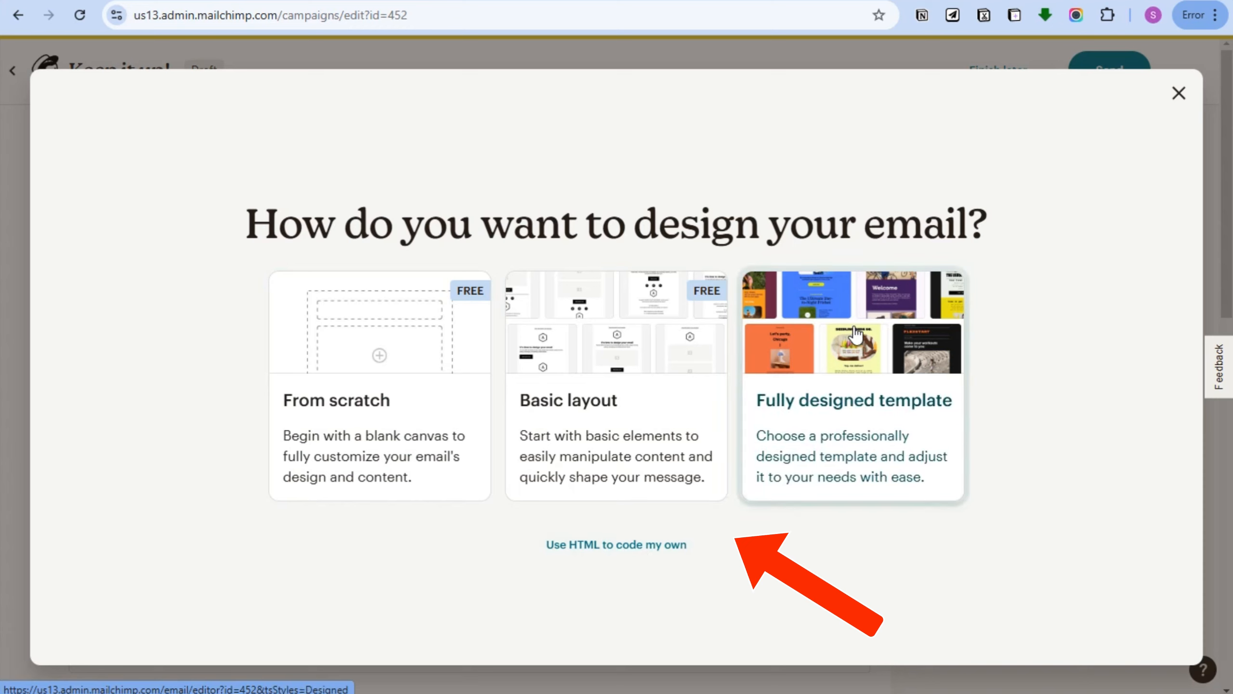
Start from a fully designed template, trying and then clearing the Sell Products purpose filter.
{"action": "left_click", "coordinate": [889, 344]}
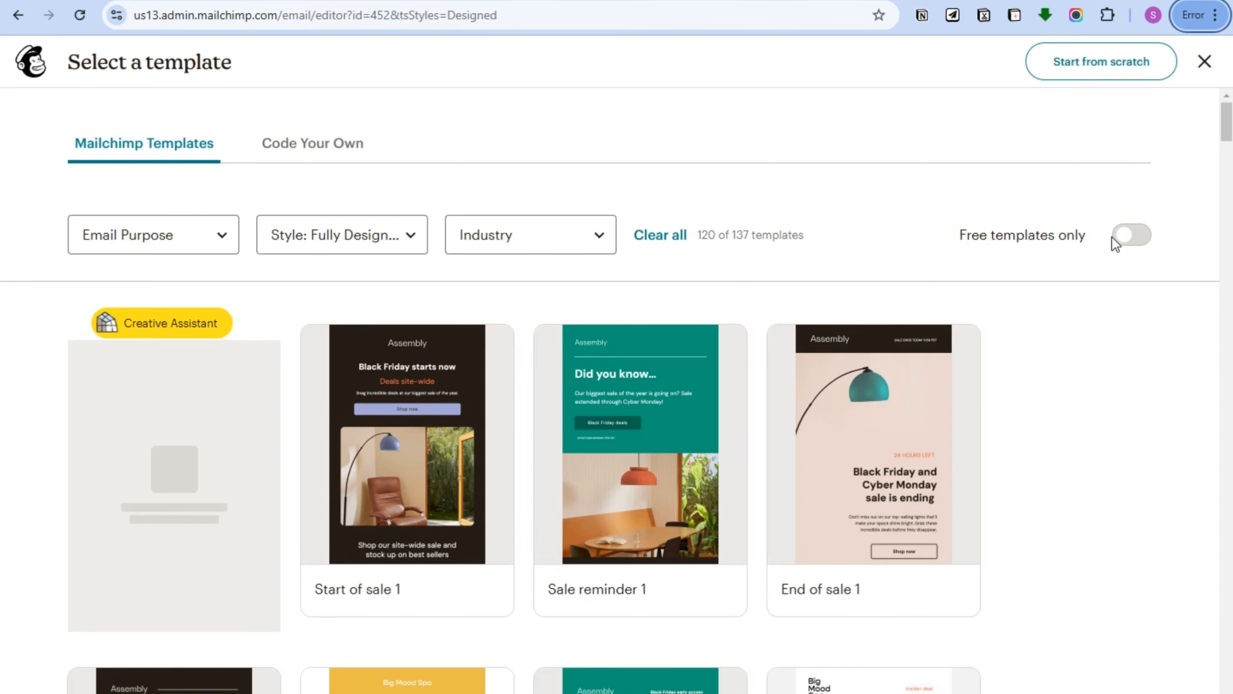
{"action": "scroll", "coordinate": [757, 278], "scroll_direction": "down", "scroll_amount": 3}
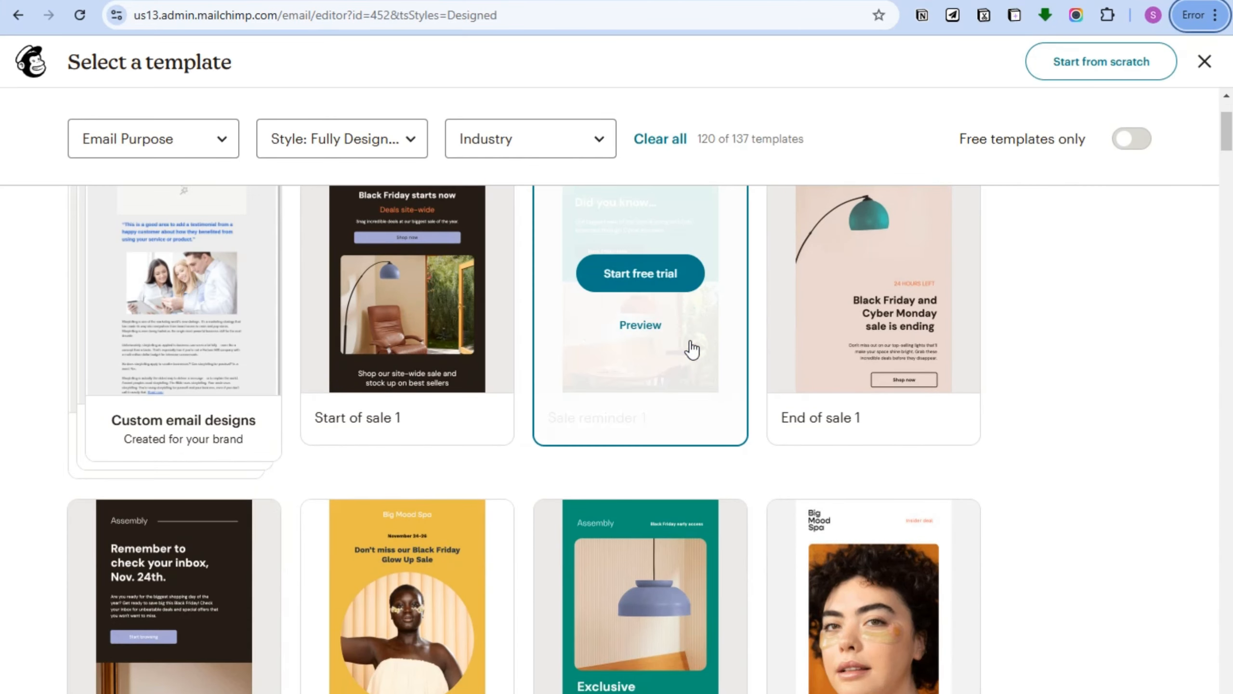
{"action": "scroll", "coordinate": [958, 399], "scroll_direction": "down", "scroll_amount": 5}
{"action": "scroll", "coordinate": [1043, 401], "scroll_direction": "down", "scroll_amount": 5}
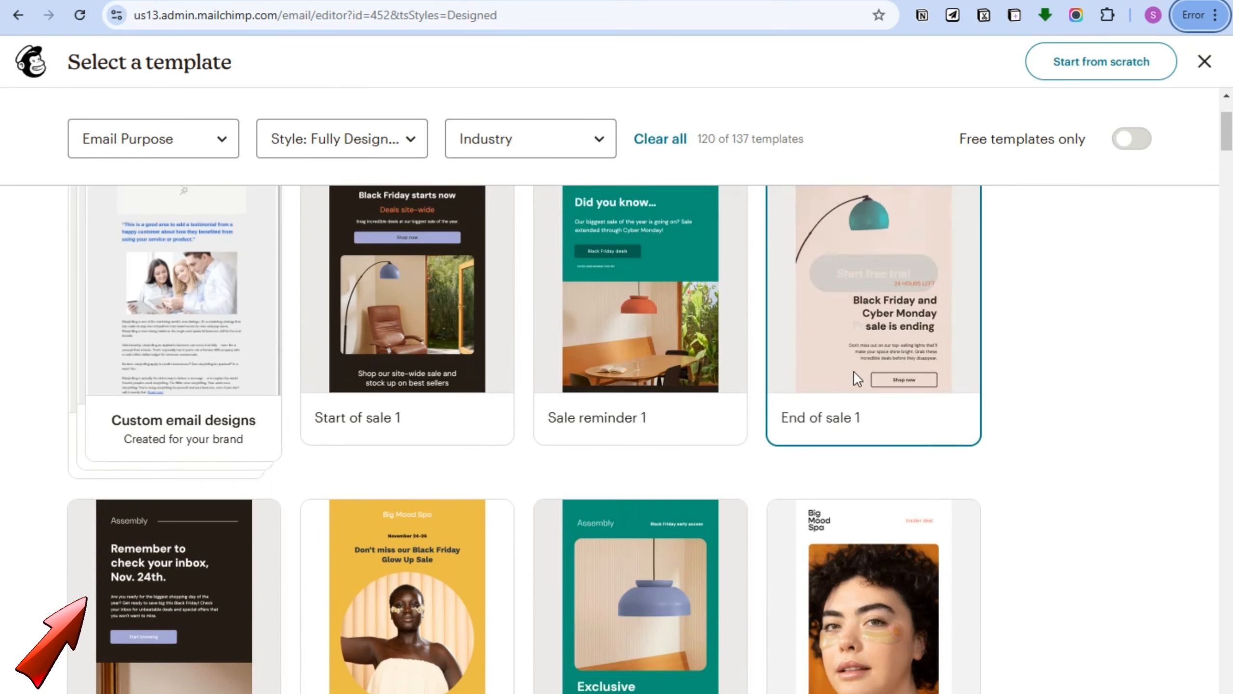
{"action": "scroll", "coordinate": [854, 370], "scroll_direction": "up", "scroll_amount": 3}
{"action": "left_click", "coordinate": [111, 245]}
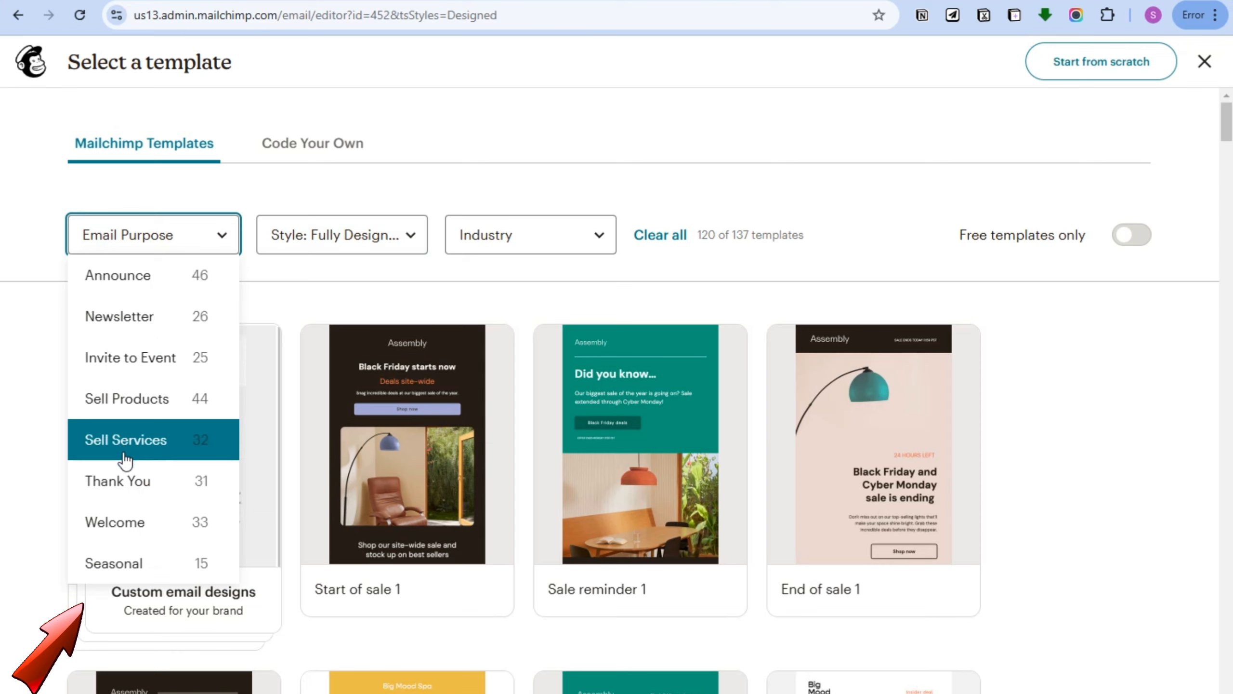
{"action": "left_click", "coordinate": [138, 412]}
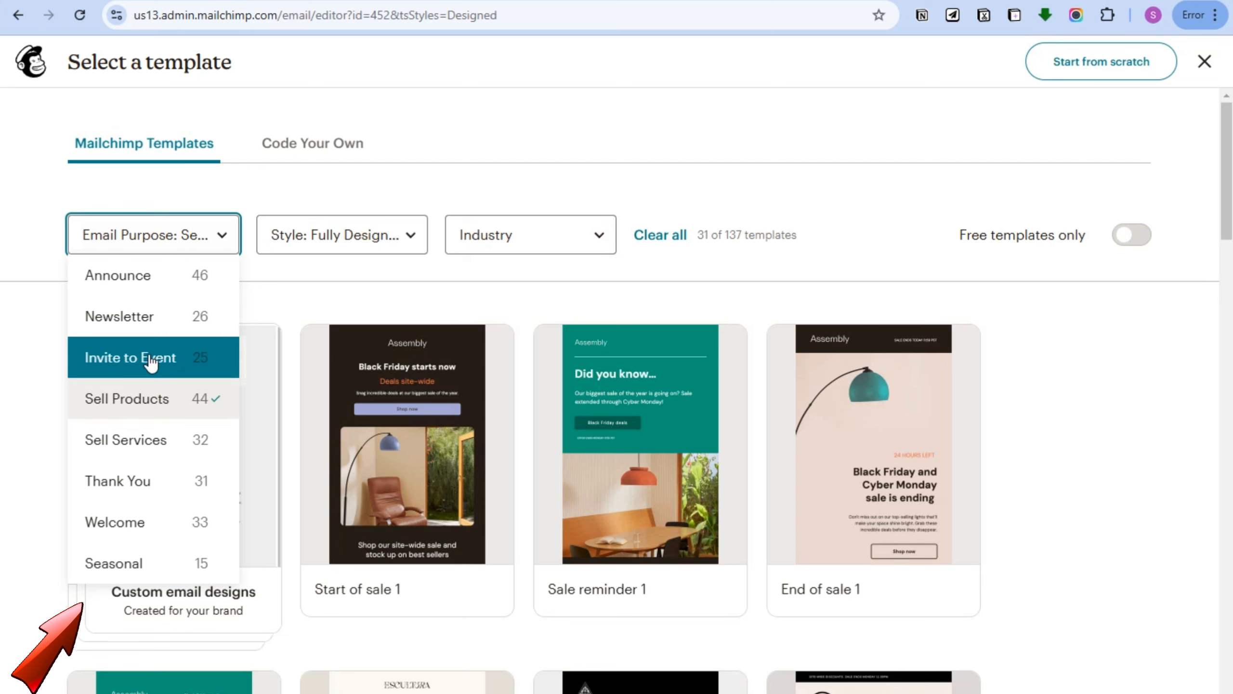
{"action": "left_click", "coordinate": [178, 395]}
Restrict the gallery to free templates in the Basic Layouts style and set the Industry filter.
{"action": "left_click", "coordinate": [361, 251]}
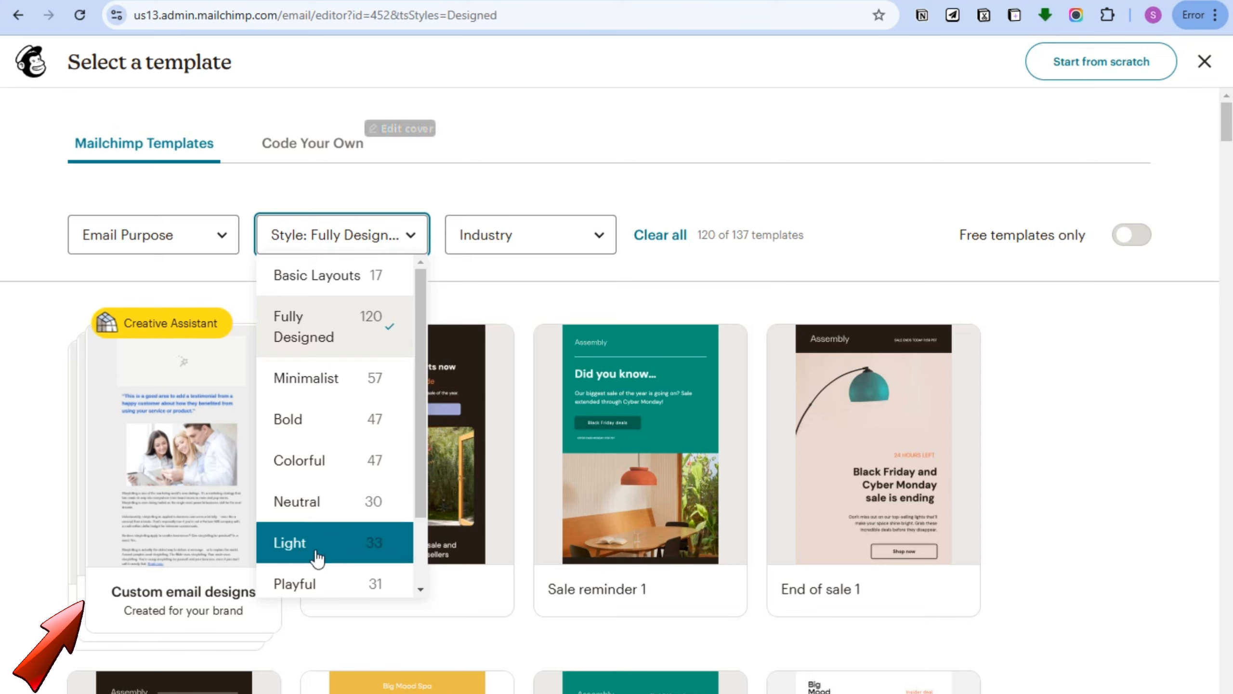
{"action": "left_click", "coordinate": [383, 243]}
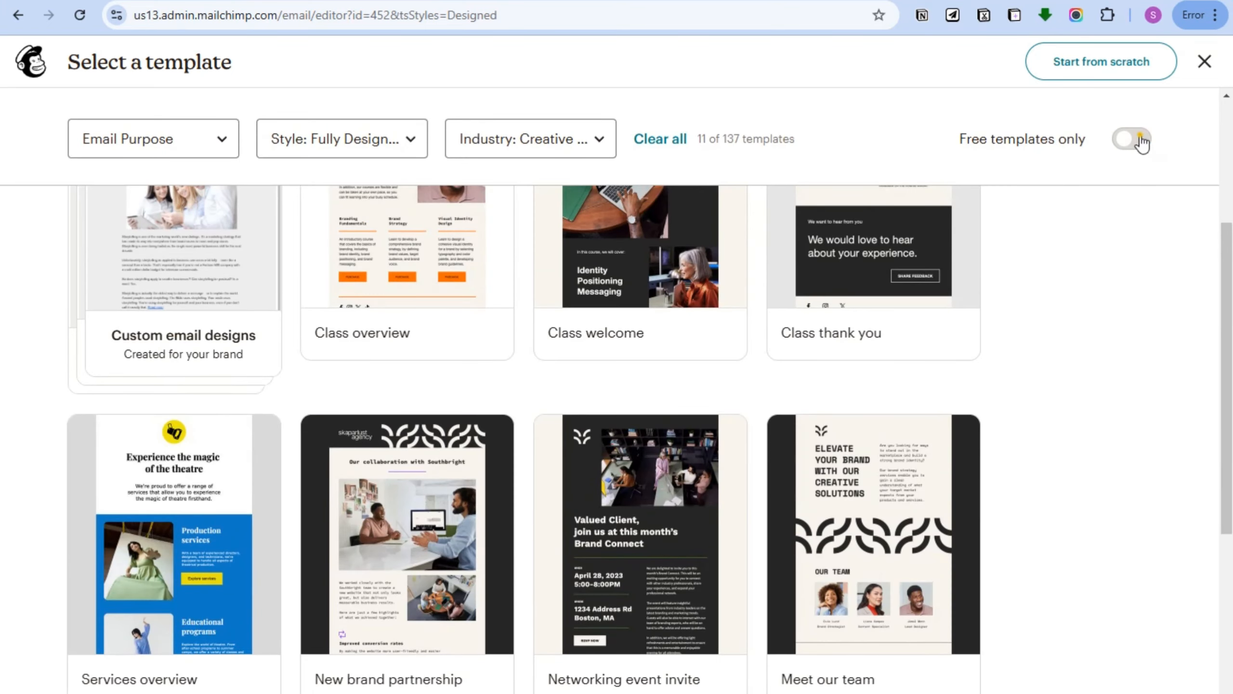
{"action": "left_click", "coordinate": [1140, 139]}
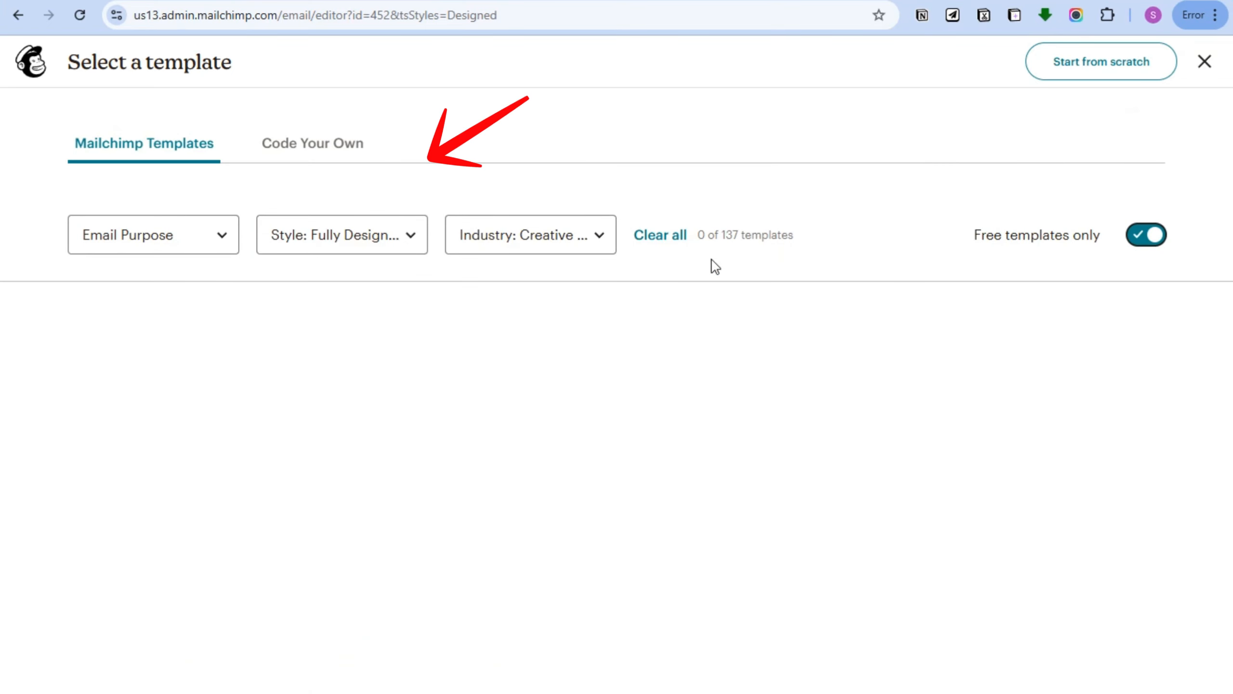
{"action": "left_click", "coordinate": [340, 243]}
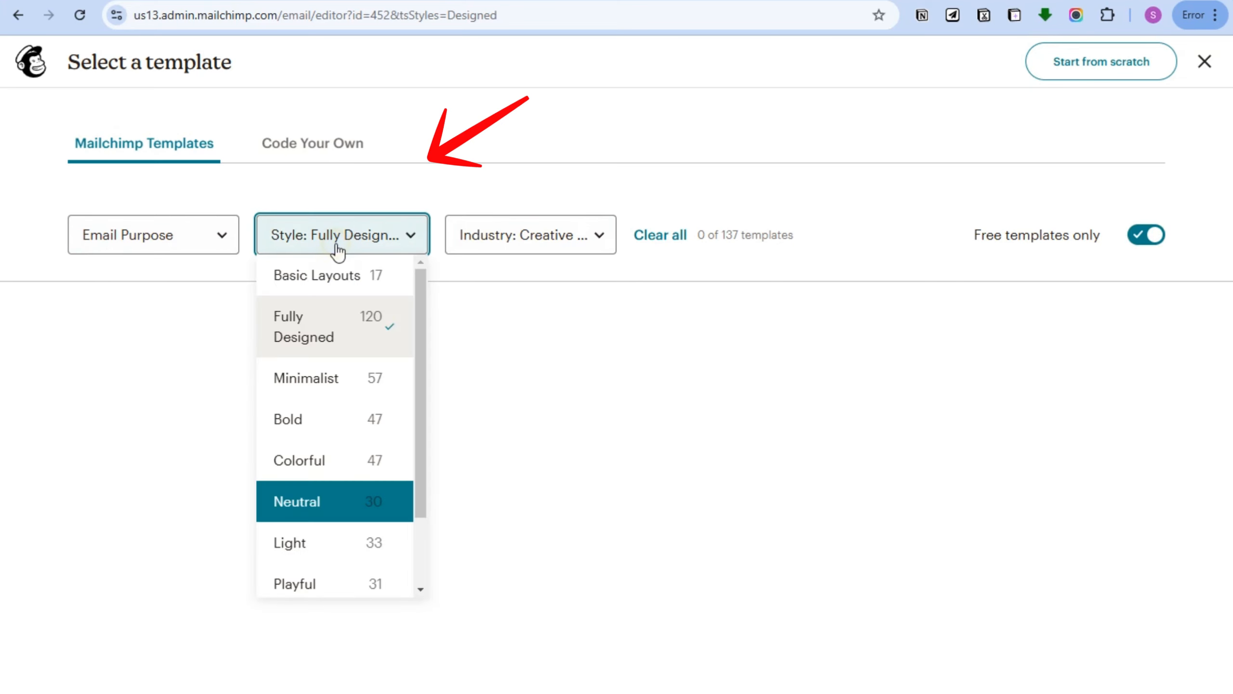
{"action": "left_click", "coordinate": [336, 276]}
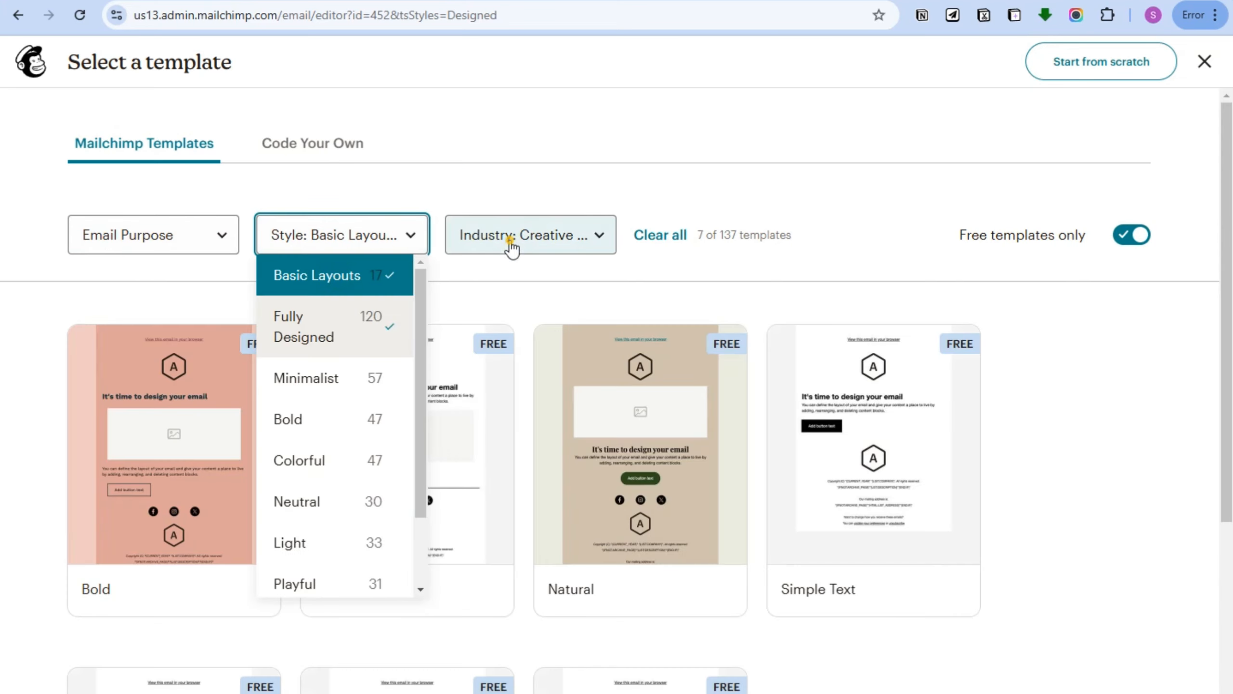
{"action": "left_click", "coordinate": [510, 246]}
Browse the filtered templates and apply the free Bold layout to the email.
{"action": "left_click", "coordinate": [1096, 432]}
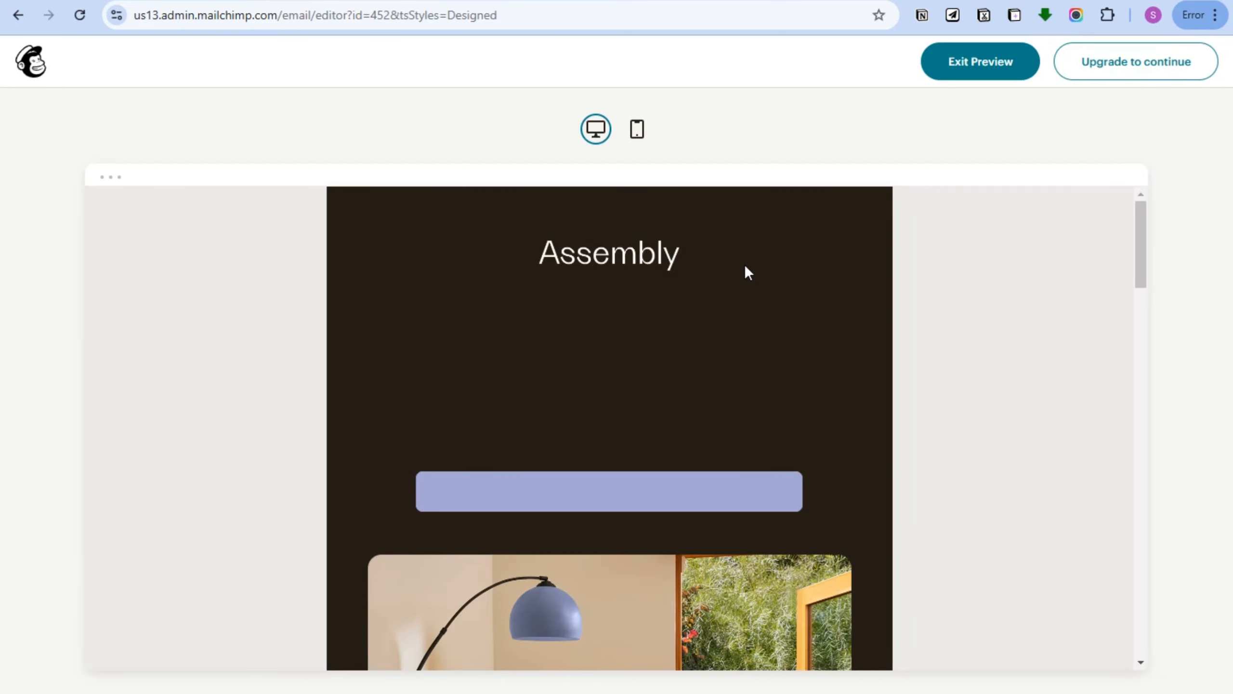
{"action": "scroll", "coordinate": [566, 293], "scroll_direction": "down", "scroll_amount": 15}
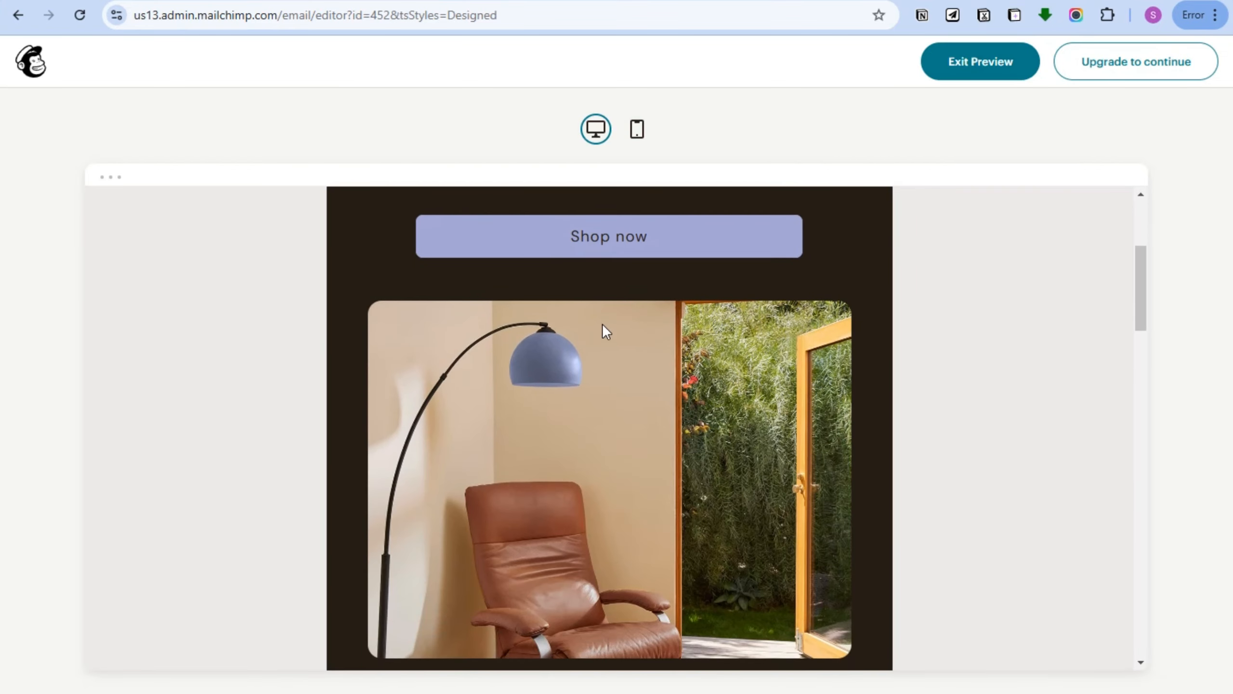
{"action": "scroll", "coordinate": [656, 373], "scroll_direction": "down", "scroll_amount": 15}
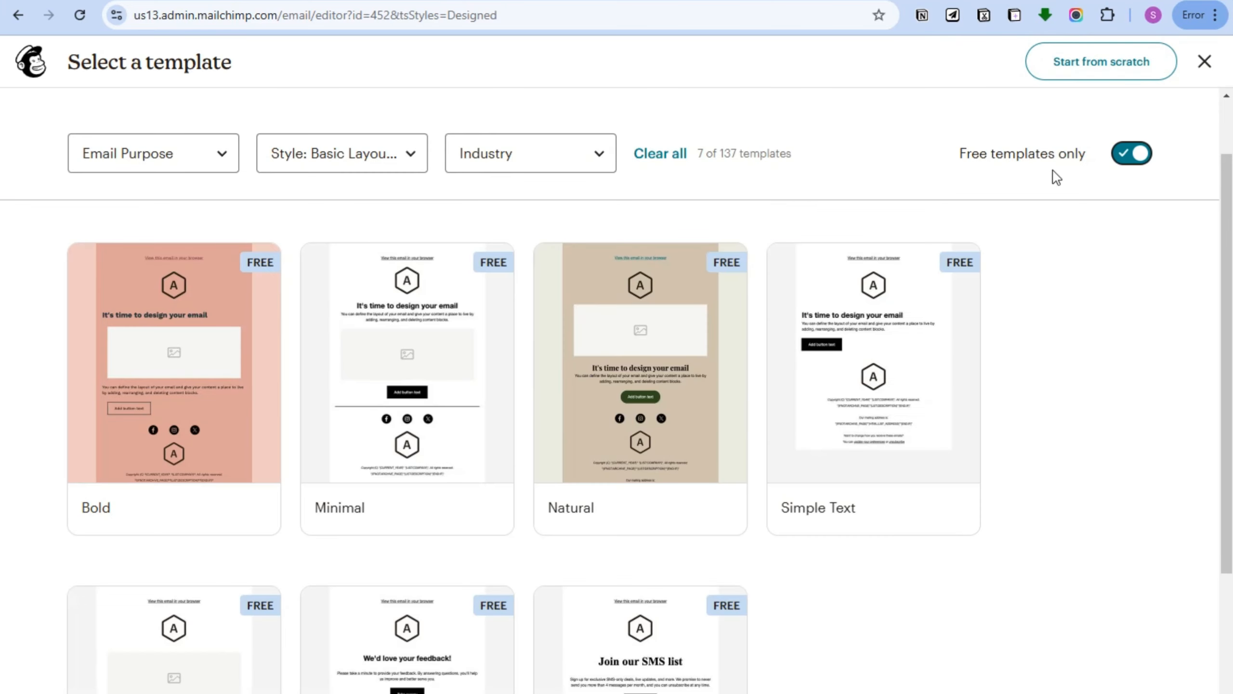
{"action": "left_click", "coordinate": [412, 158]}
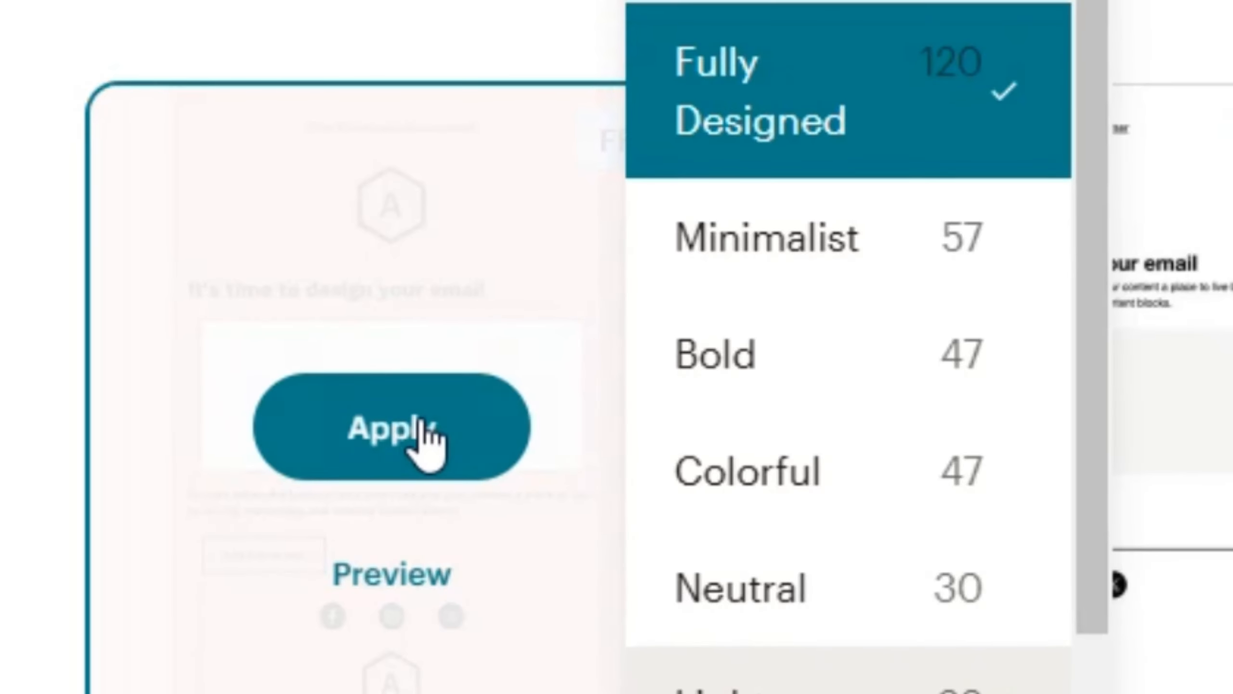
{"action": "left_click", "coordinate": [184, 361]}
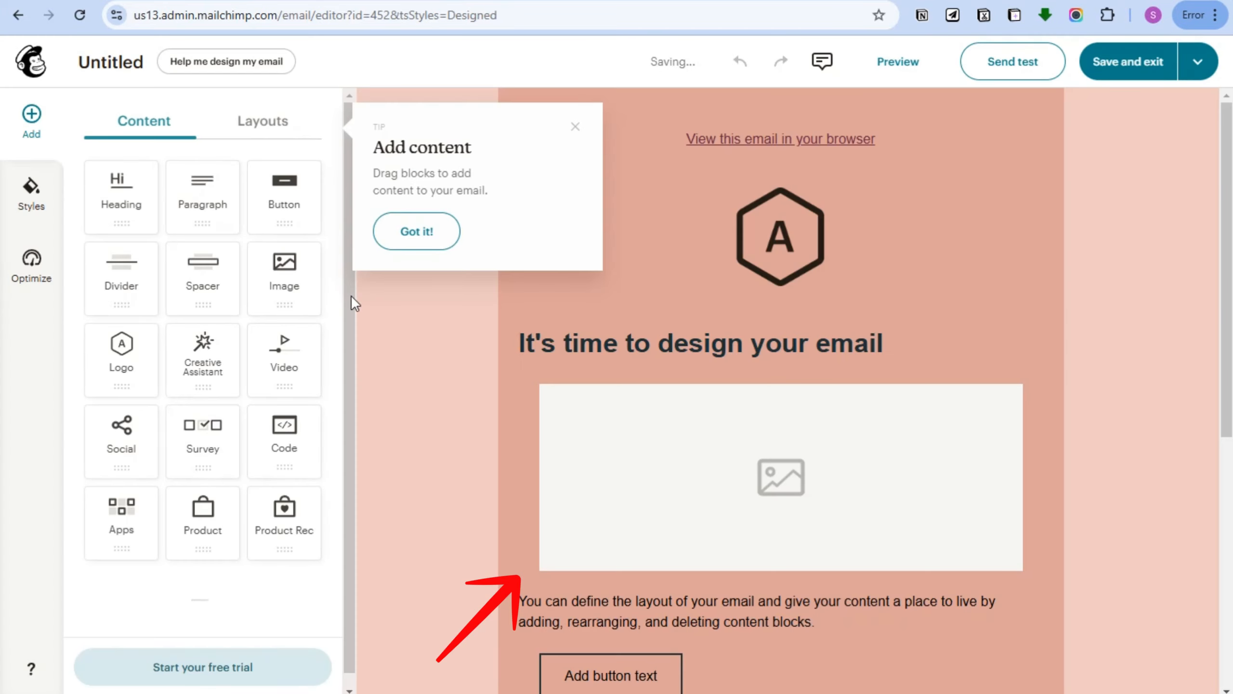
Dismiss the add-content tip and select the email's header logo block to show its Logo settings.
{"action": "left_click", "coordinate": [575, 126]}
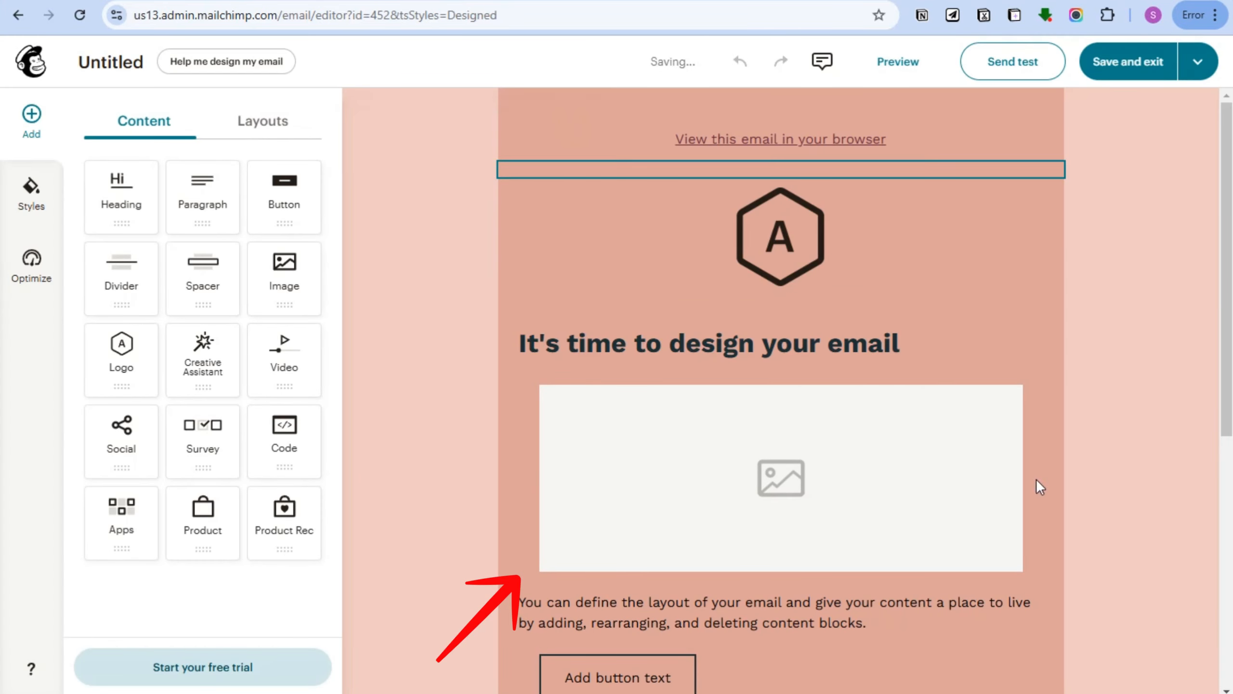
{"action": "scroll", "coordinate": [898, 478], "scroll_direction": "down", "scroll_amount": 8}
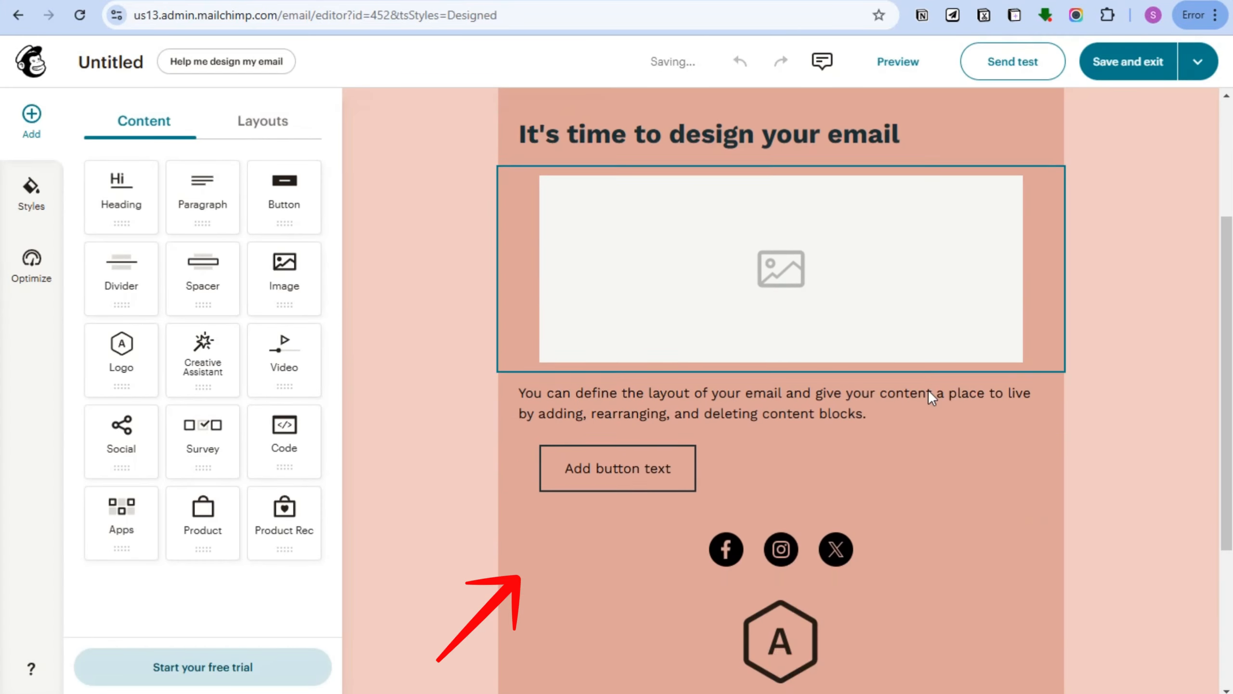
{"action": "scroll", "coordinate": [883, 469], "scroll_direction": "up", "scroll_amount": 10}
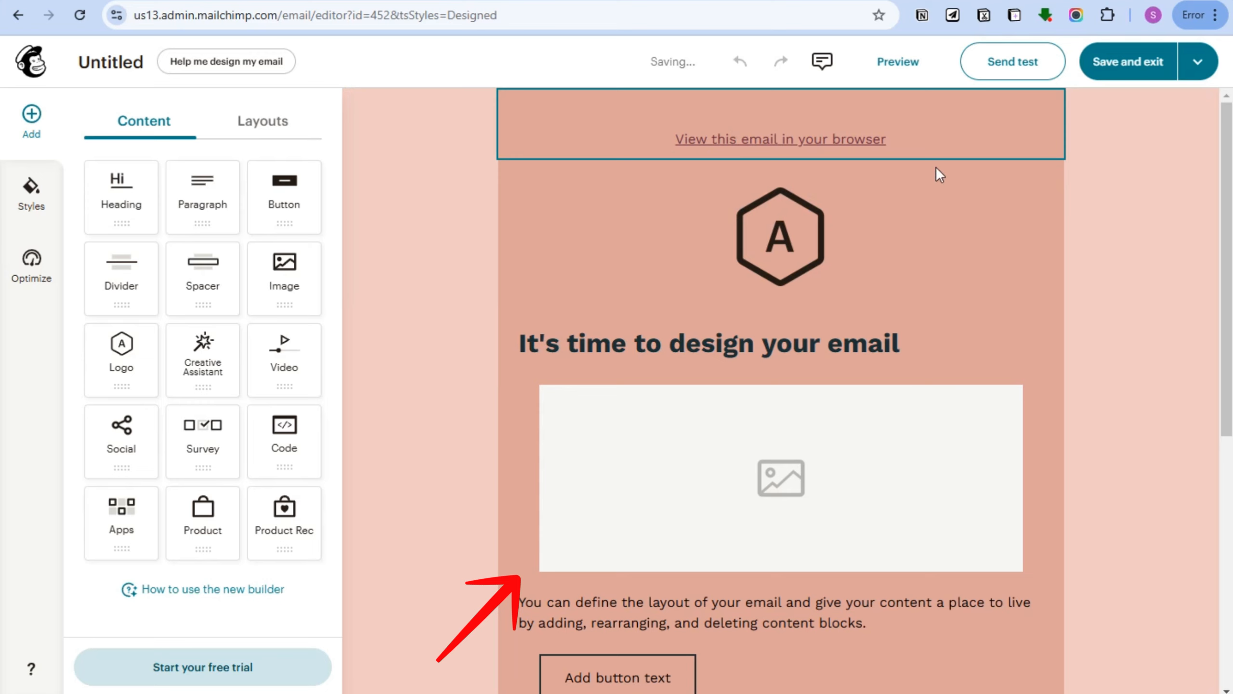
{"action": "scroll", "coordinate": [820, 350], "scroll_direction": "down", "scroll_amount": 5}
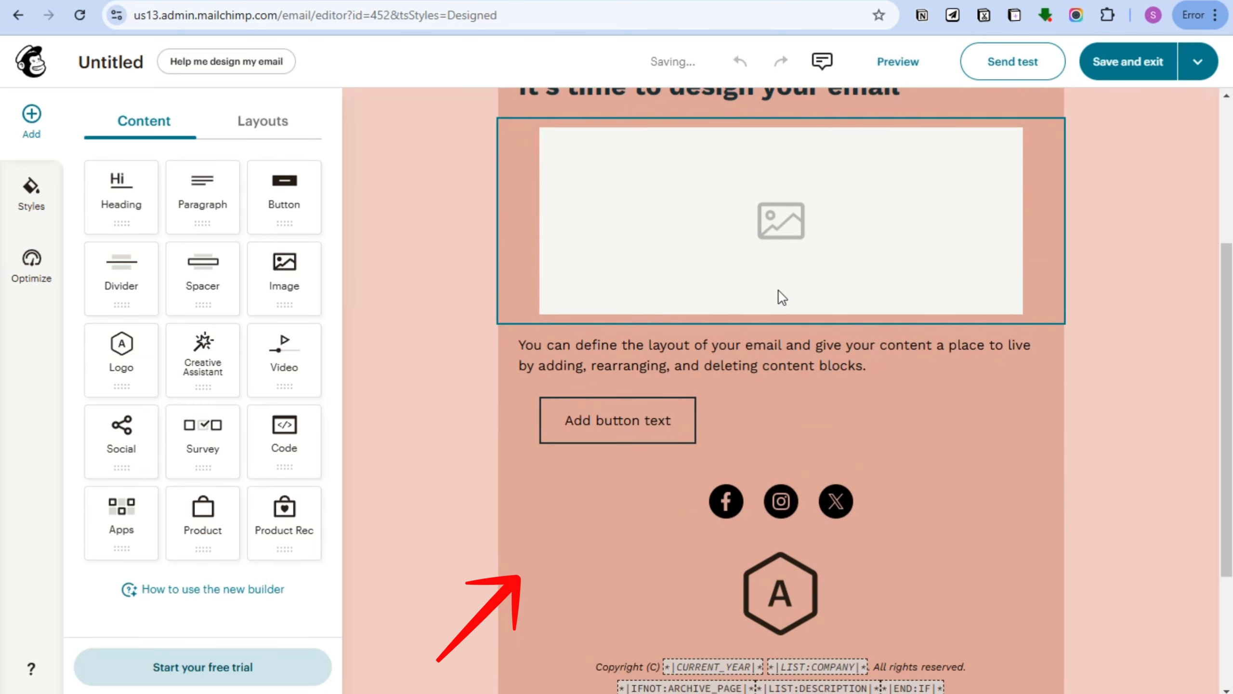
{"action": "scroll", "coordinate": [744, 389], "scroll_direction": "down", "scroll_amount": 4}
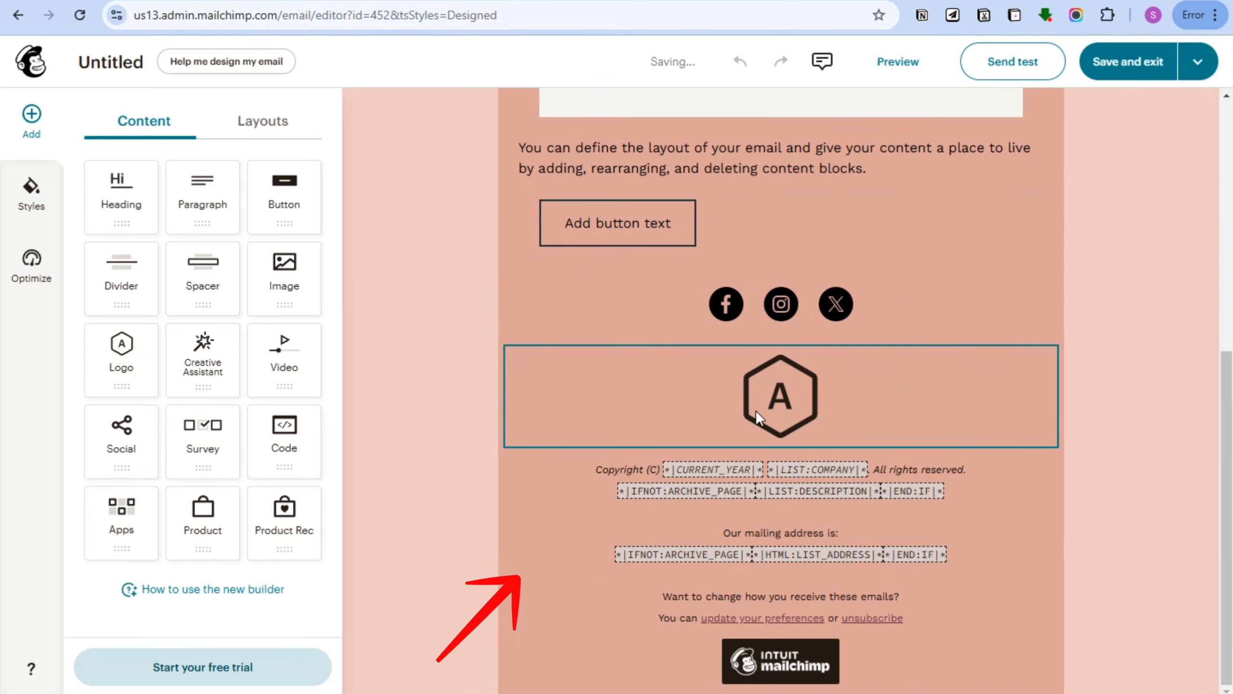
{"action": "scroll", "coordinate": [765, 280], "scroll_direction": "up", "scroll_amount": 10}
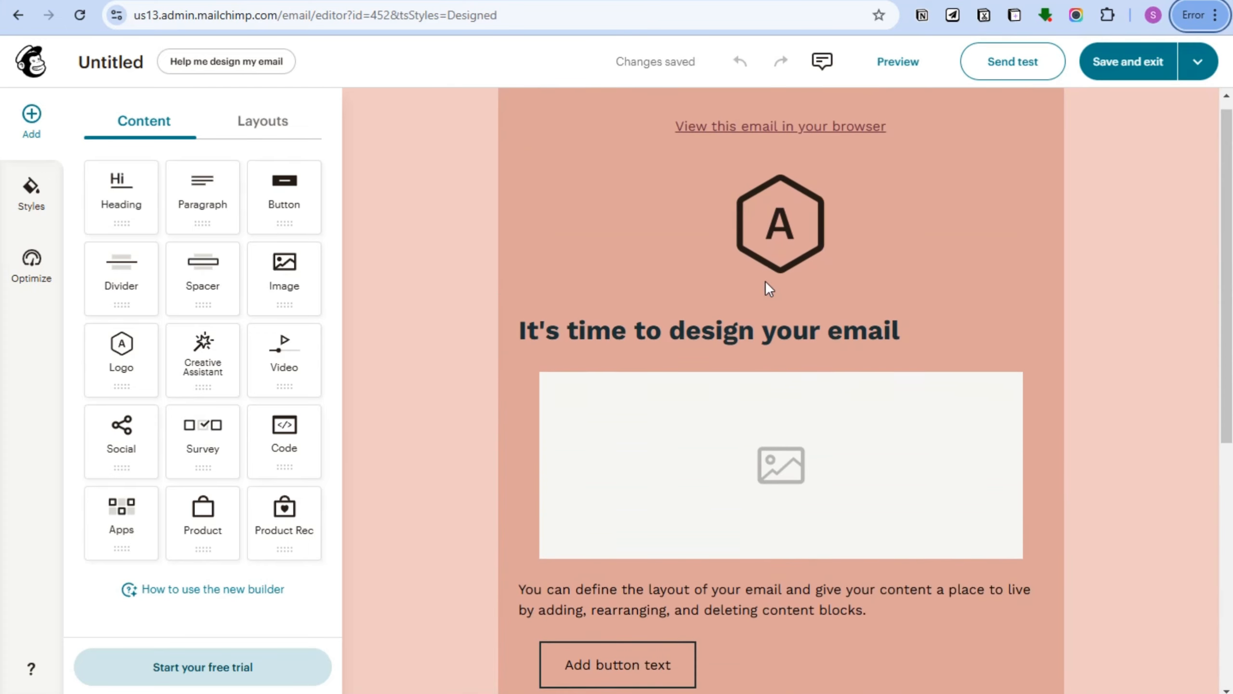
{"action": "left_click", "coordinate": [706, 240]}
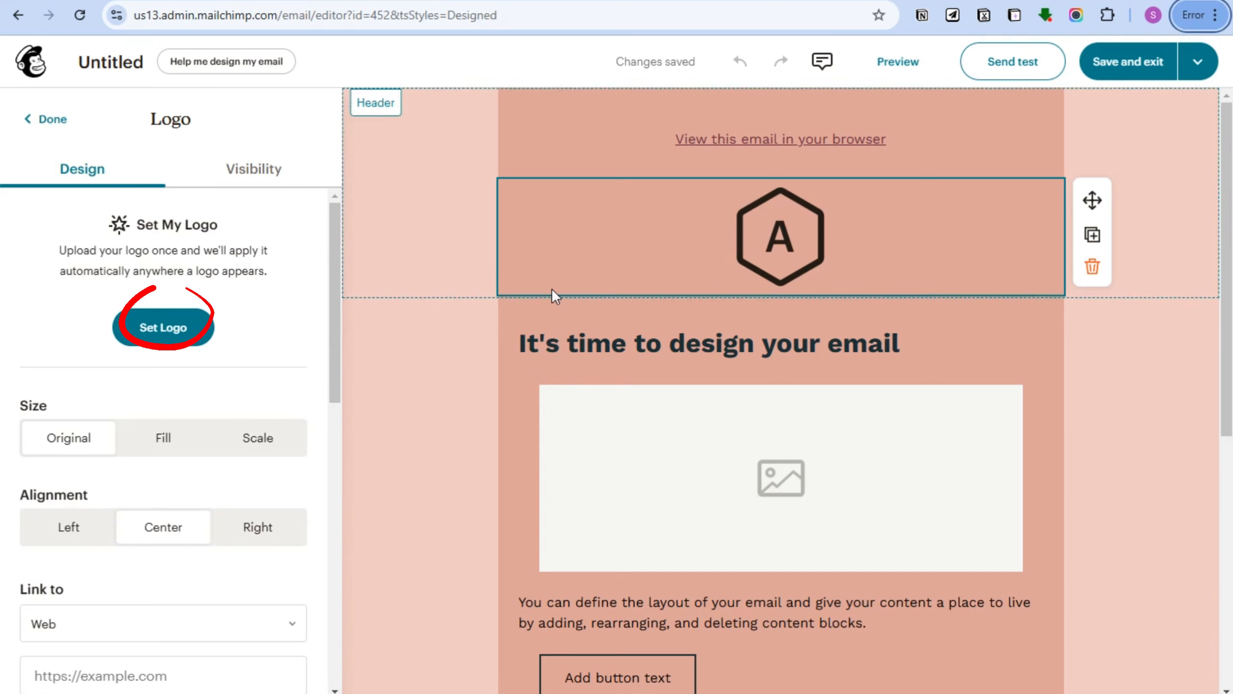
{"action": "scroll", "coordinate": [152, 378], "scroll_direction": "down", "scroll_amount": 2}
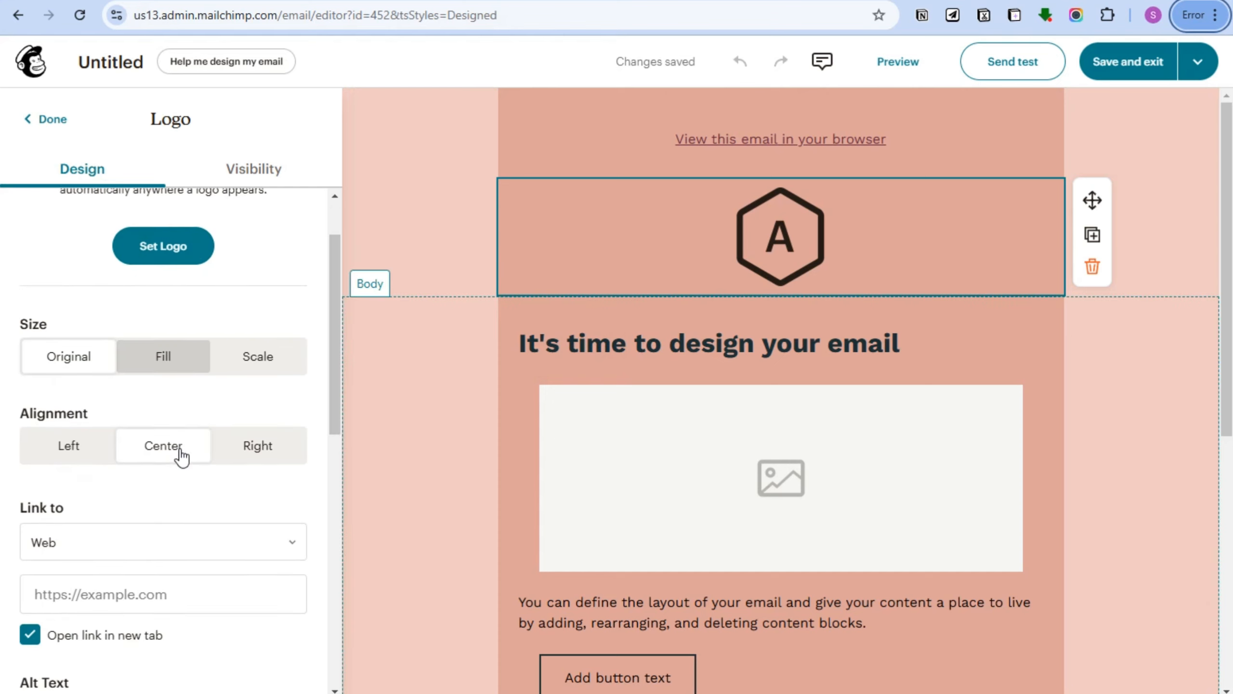
{"action": "scroll", "coordinate": [258, 353], "scroll_direction": "up", "scroll_amount": 2}
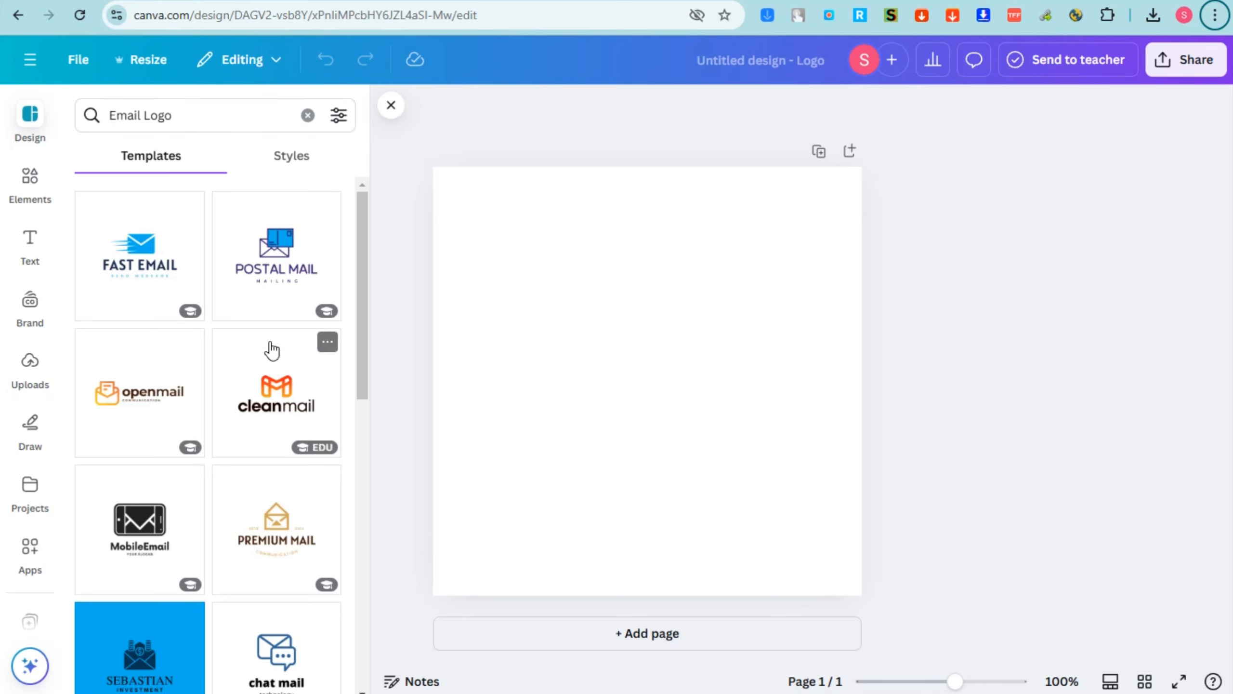
Use the Shodwe Delivery logo template and replace SHODWE with CREATIVE SPARK CO.
{"action": "scroll", "coordinate": [272, 360], "scroll_direction": "down", "scroll_amount": 10}
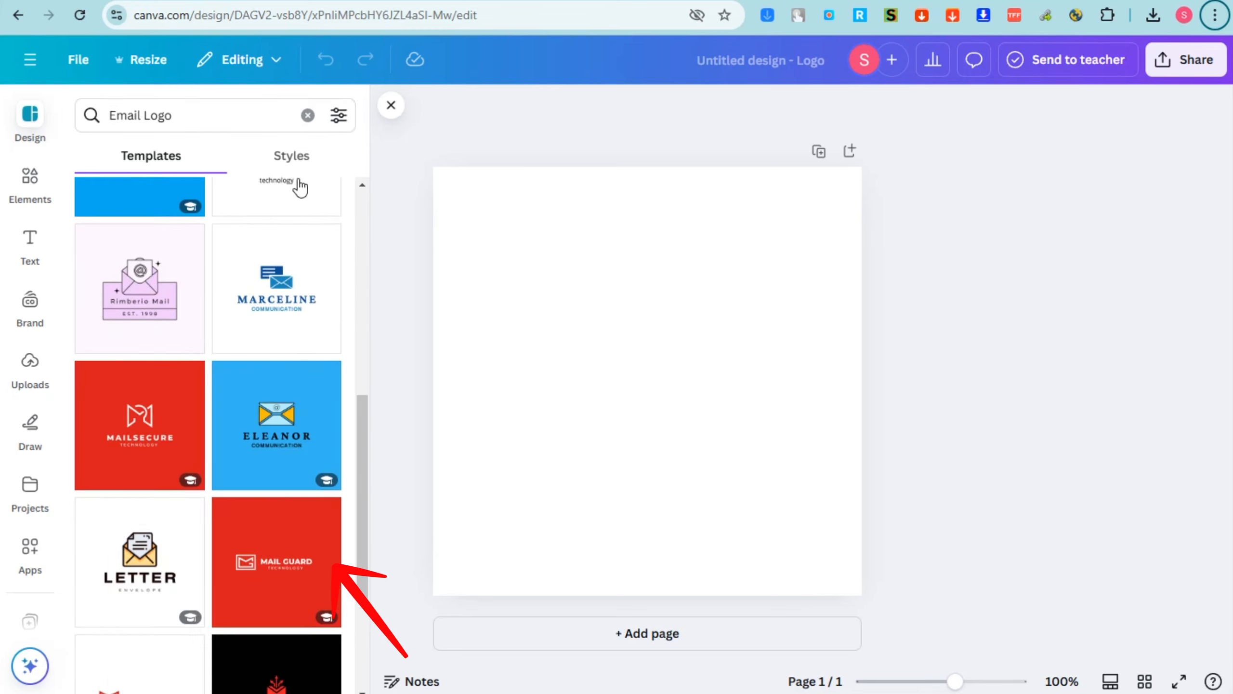
{"action": "left_click", "coordinate": [139, 303]}
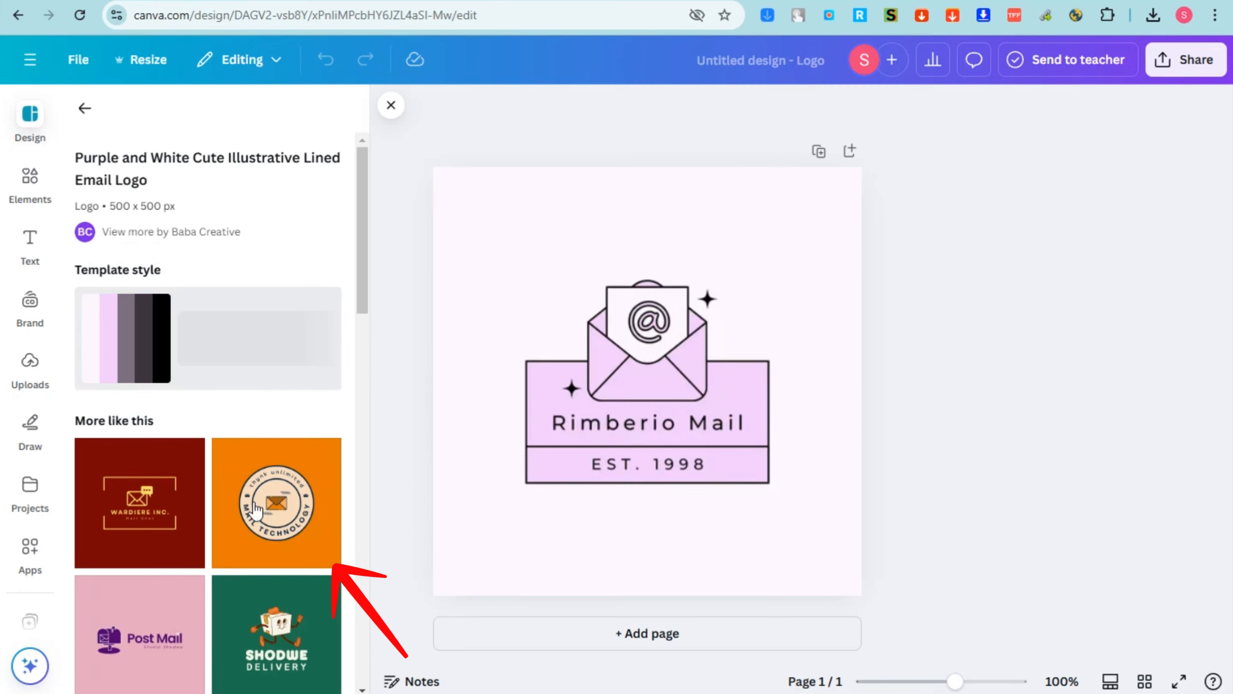
{"action": "scroll", "coordinate": [269, 507], "scroll_direction": "down", "scroll_amount": 3}
{"action": "left_click", "coordinate": [274, 464]}
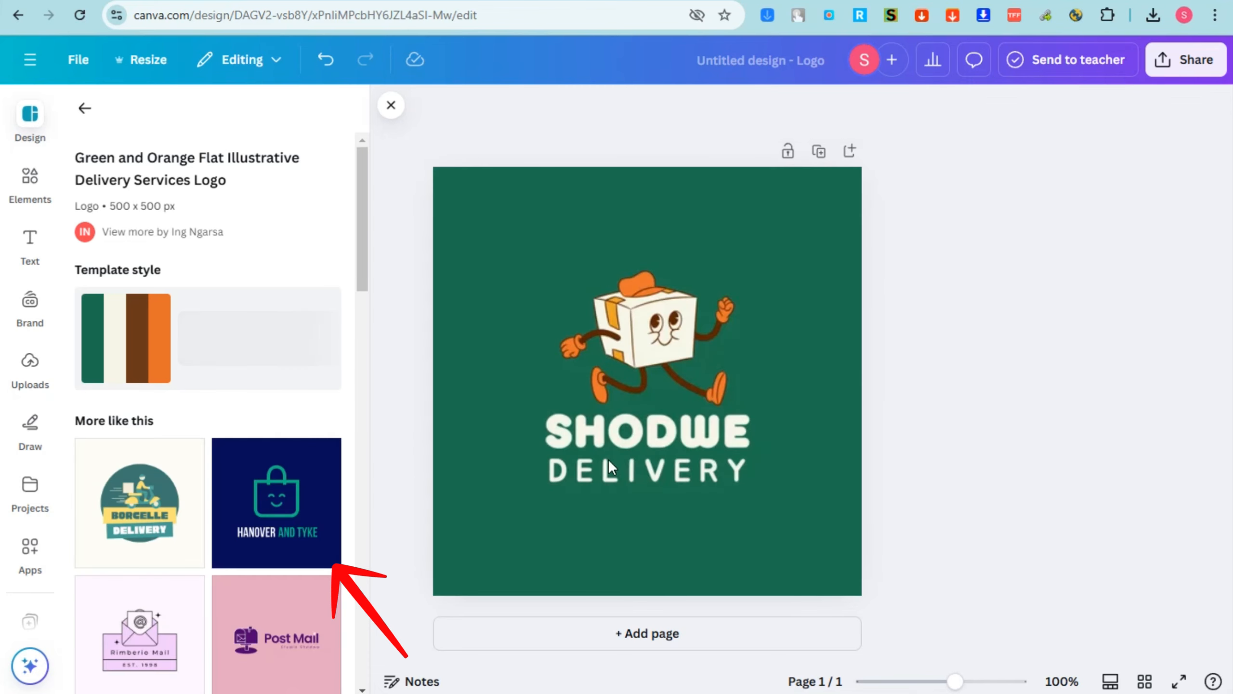
{"action": "double_click", "coordinate": [636, 436]}
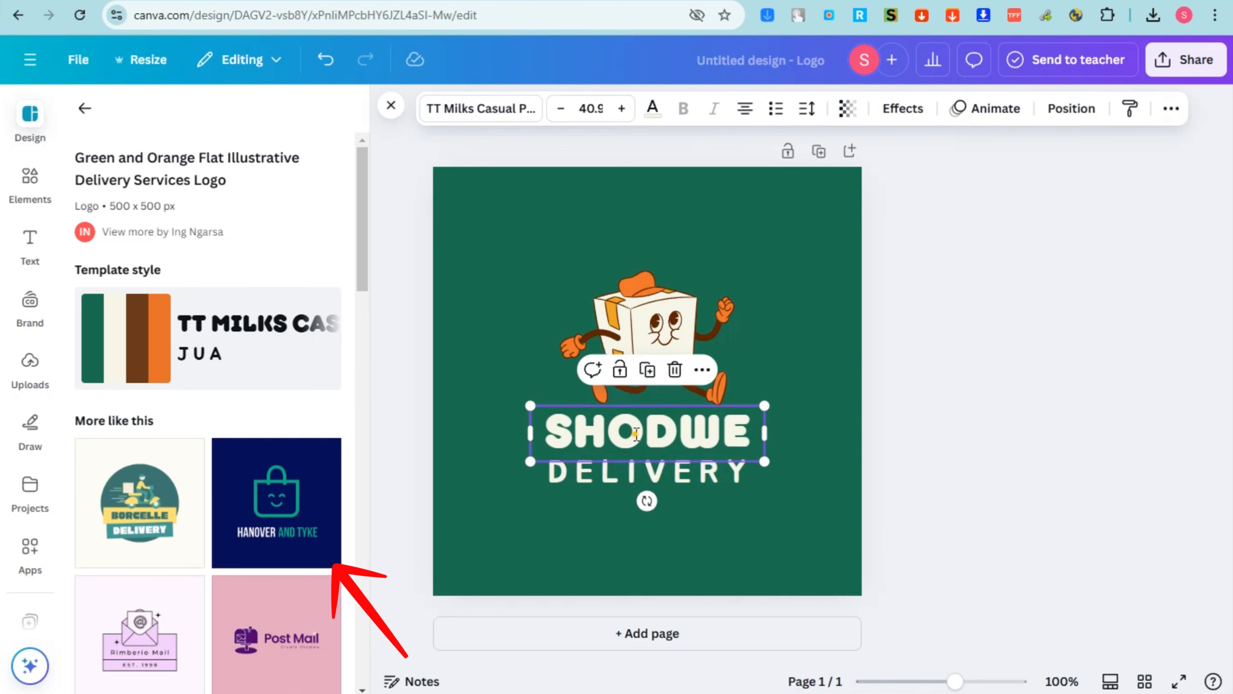
{"action": "type", "text": "CREATIVE SPARK CO."}
{"action": "left_click", "coordinate": [930, 498]}
Resize and centre the CREATIVE SPARK CO. title just above a smaller DELIVERY line.
{"action": "left_click_drag", "start_coordinate": [647, 504], "coordinate": [806, 427]}
{"action": "left_click_drag", "start_coordinate": [627, 483], "coordinate": [627, 525]}
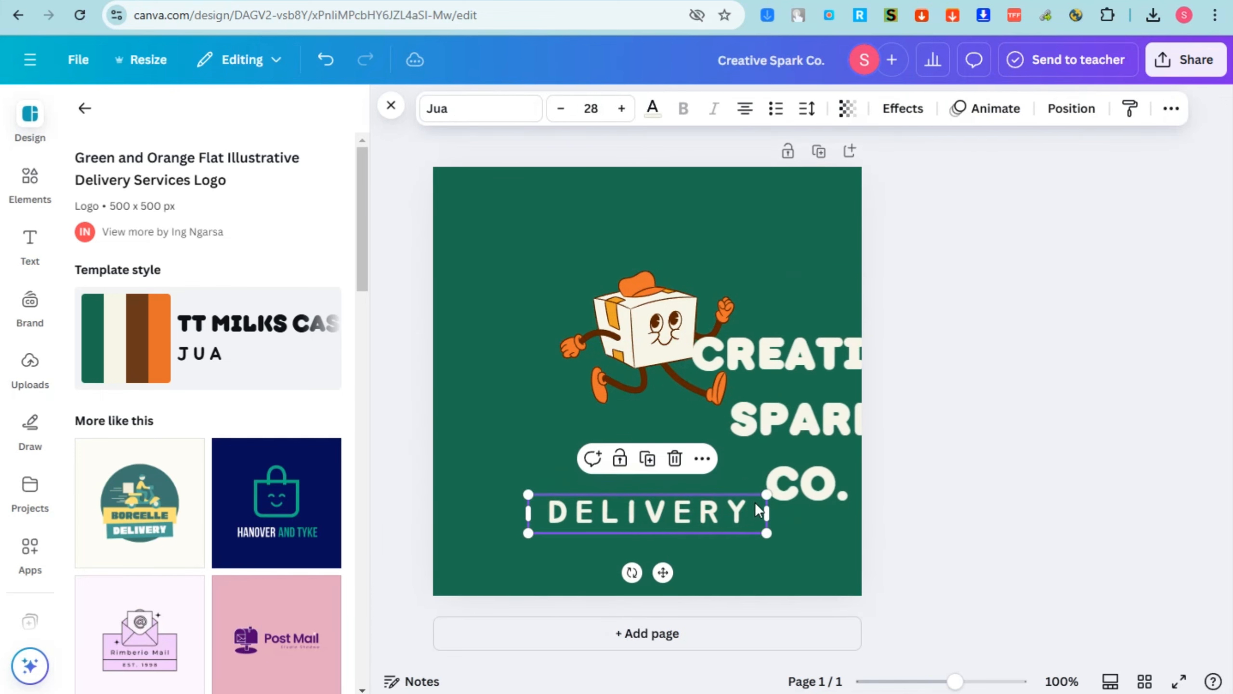
{"action": "left_click_drag", "start_coordinate": [764, 496], "coordinate": [713, 551]}
{"action": "left_click", "coordinate": [972, 542]}
{"action": "left_click", "coordinate": [851, 421]}
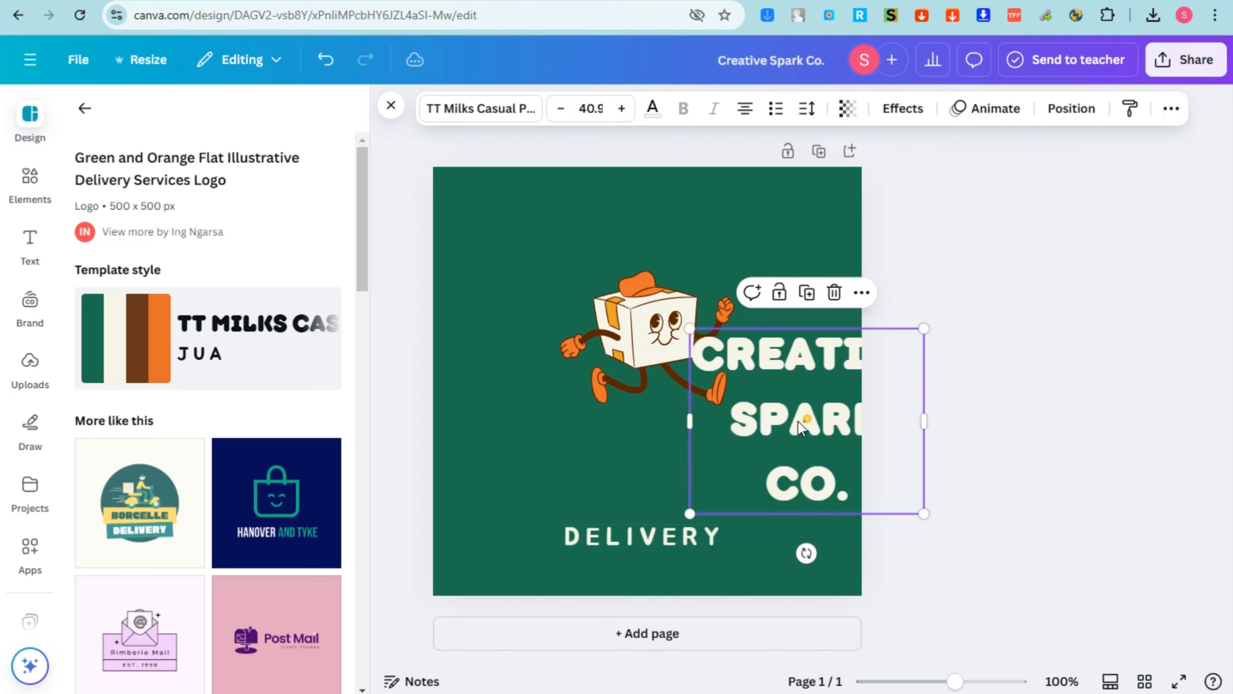
{"action": "left_click_drag", "start_coordinate": [851, 421], "coordinate": [653, 443]}
{"action": "left_click_drag", "start_coordinate": [731, 457], "coordinate": [789, 462]}
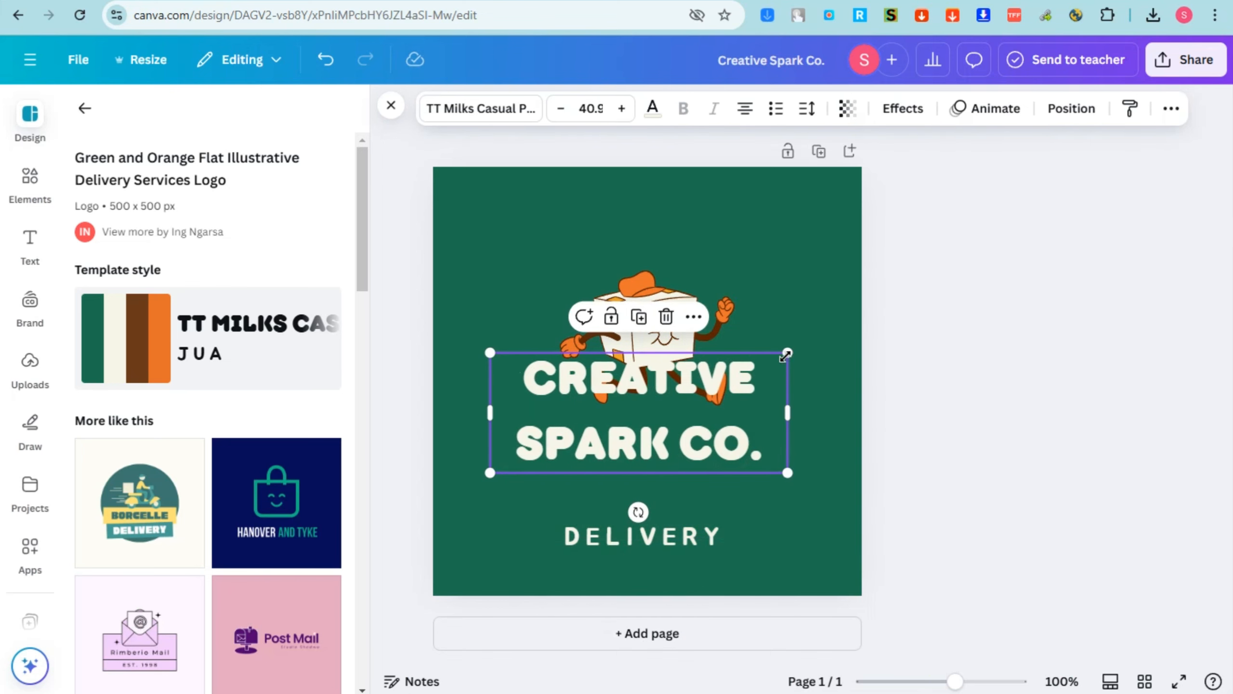
{"action": "left_click_drag", "start_coordinate": [787, 353], "coordinate": [735, 372]}
{"action": "left_click_drag", "start_coordinate": [694, 414], "coordinate": [727, 448]}
{"action": "left_click", "coordinate": [821, 293]}
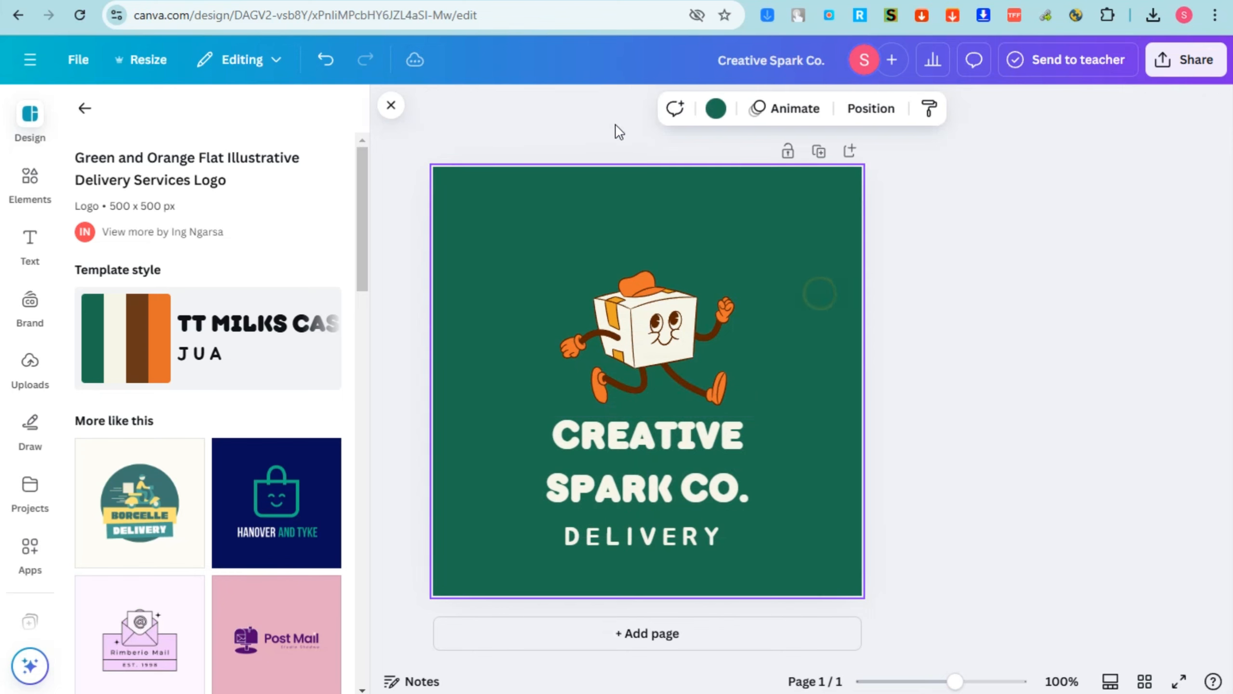
Change the logo's page background to the custom brown #9F4B17.
{"action": "left_click", "coordinate": [715, 110]}
{"action": "left_click", "coordinate": [232, 258]}
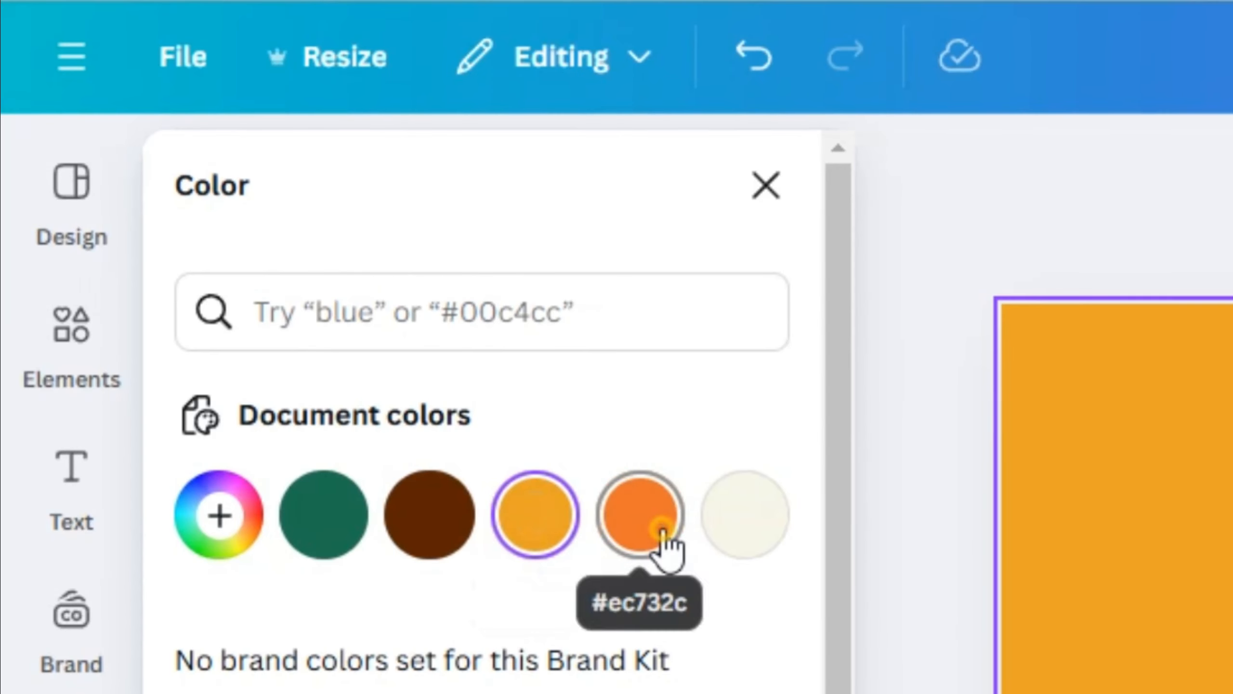
{"action": "left_click", "coordinate": [662, 527]}
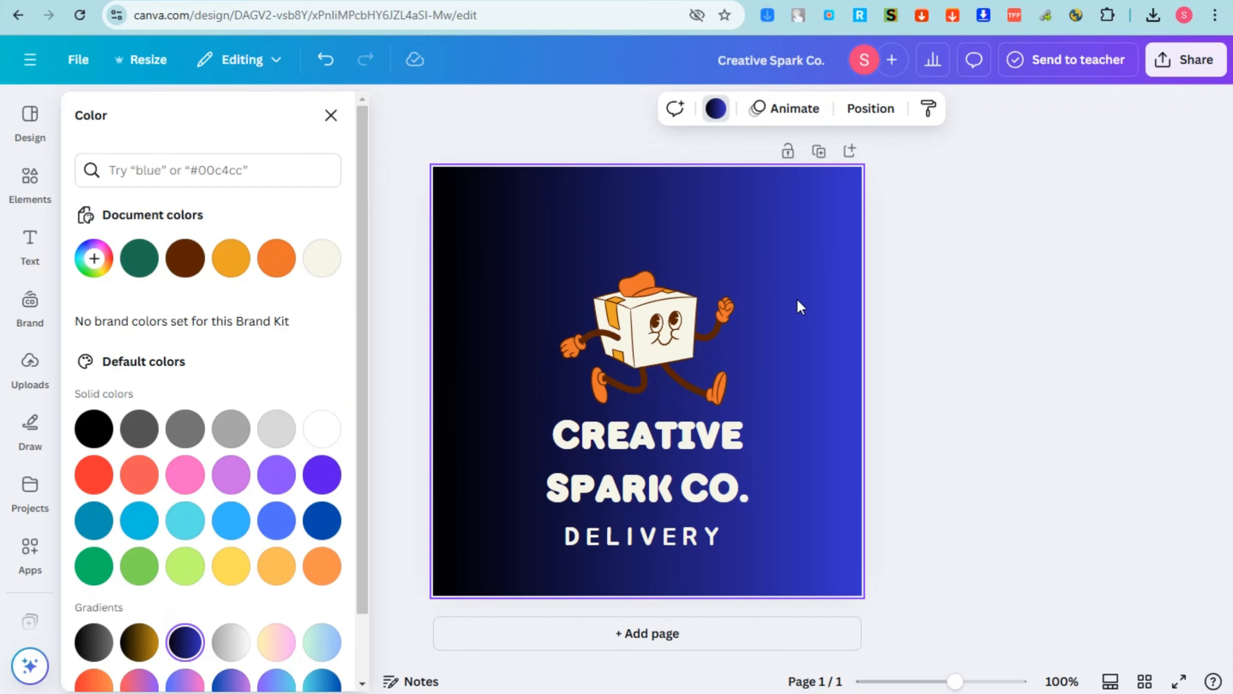
{"action": "left_click", "coordinate": [321, 566]}
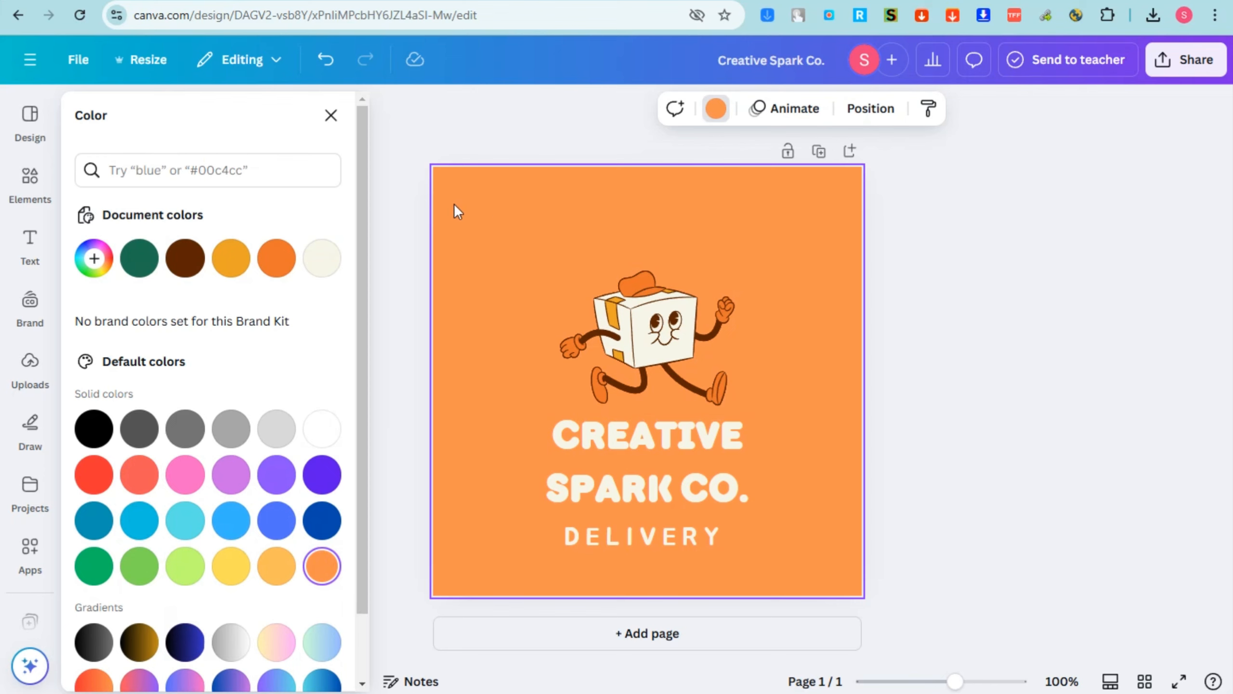
{"action": "left_click", "coordinate": [92, 266]}
{"action": "left_click", "coordinate": [94, 263]}
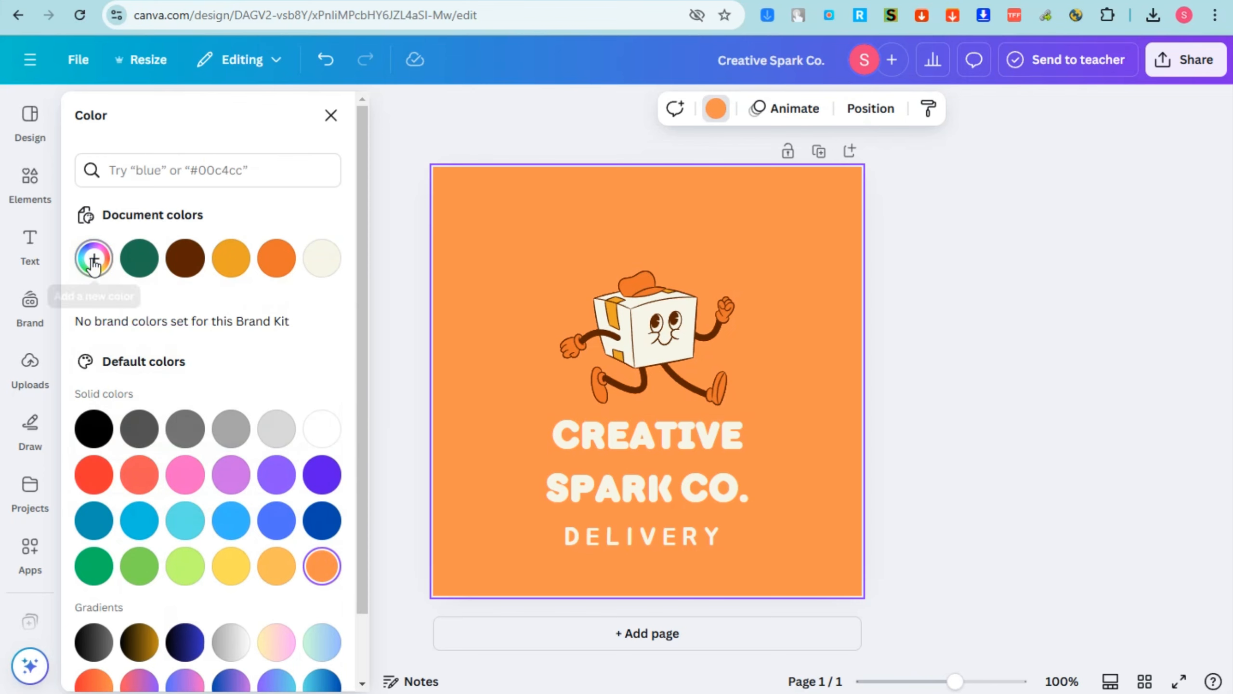
{"action": "left_click", "coordinate": [94, 259]}
{"action": "left_click_drag", "start_coordinate": [255, 344], "coordinate": [292, 375]}
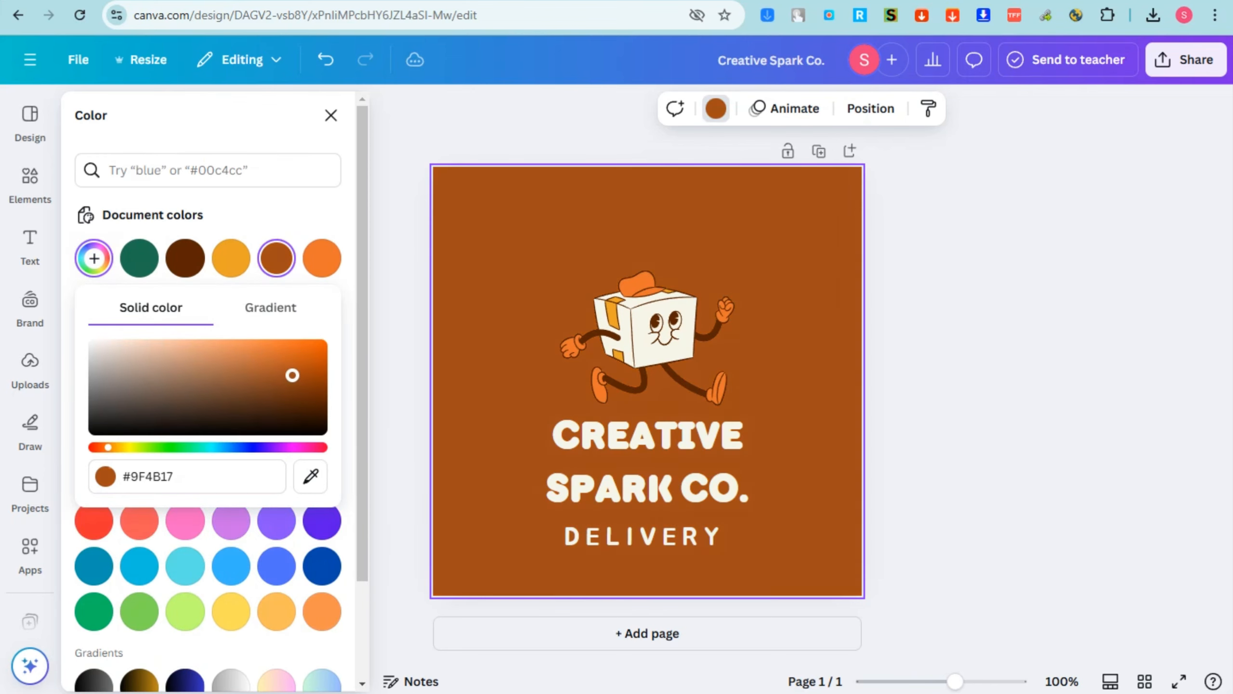
{"action": "left_click", "coordinate": [717, 437]}
{"action": "left_click", "coordinate": [726, 341]}
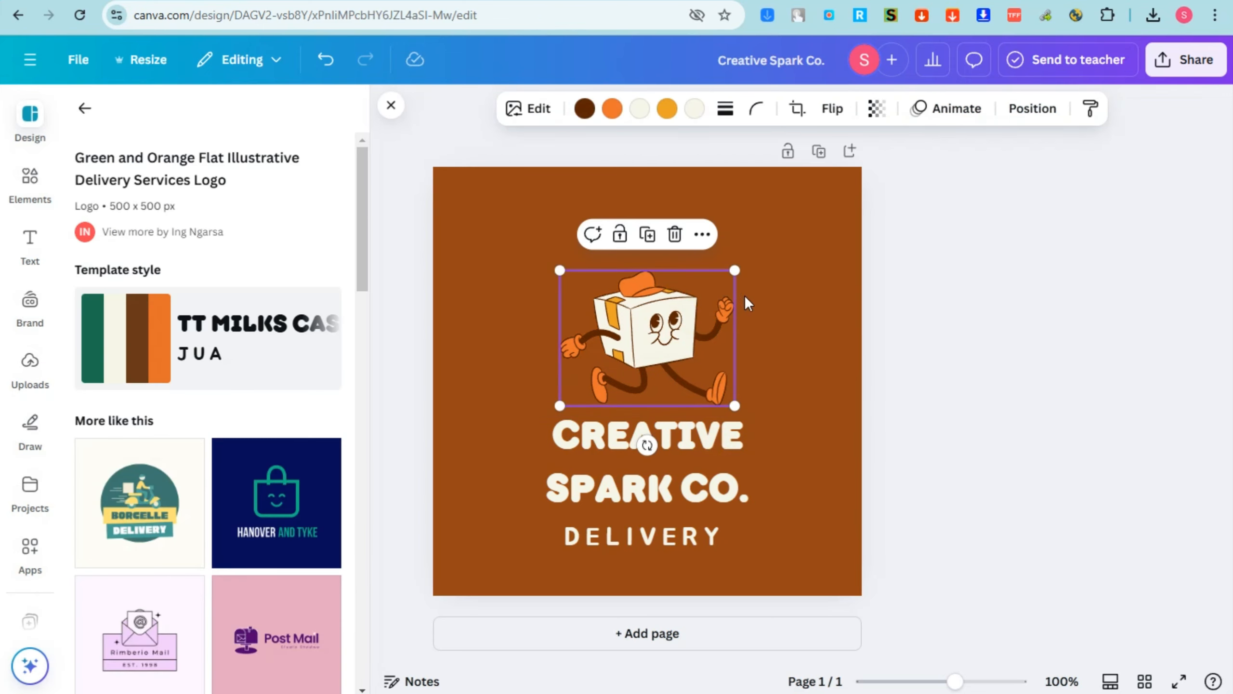
Replace the running box mascot with an enlarged stacked-papers graphic found by searching 'papers'.
{"action": "left_click", "coordinate": [30, 184]}
{"action": "left_click", "coordinate": [223, 119]}
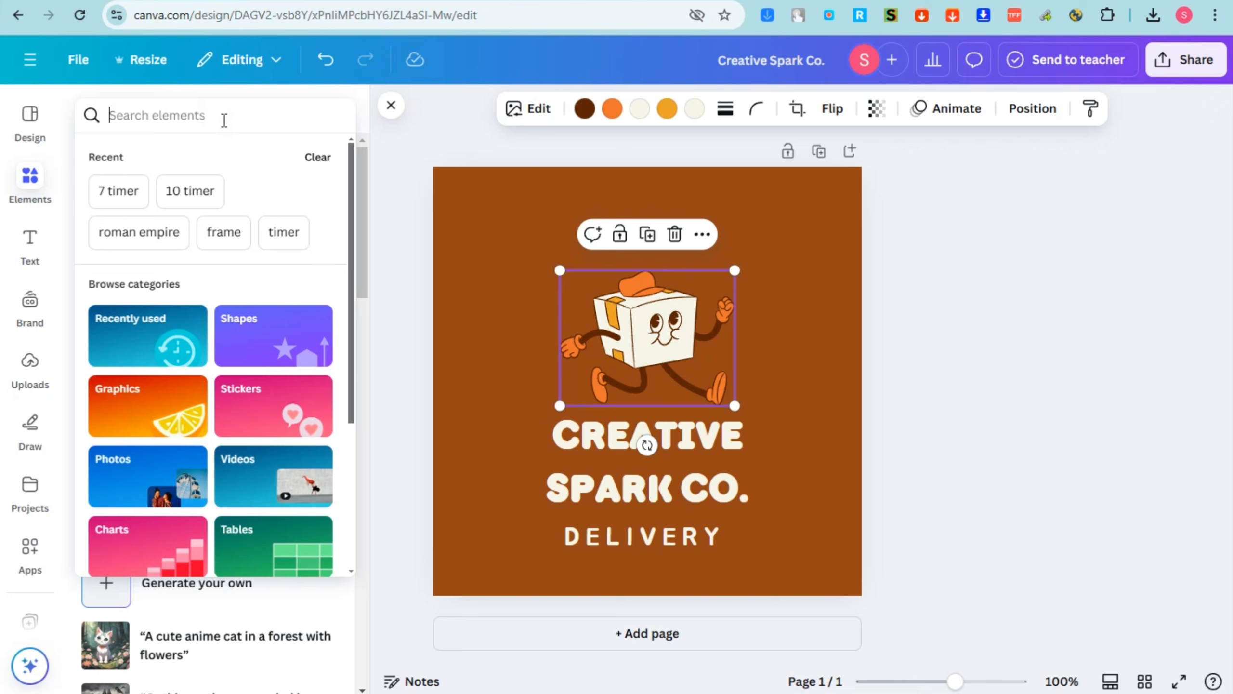
{"action": "type", "text": "papers"}
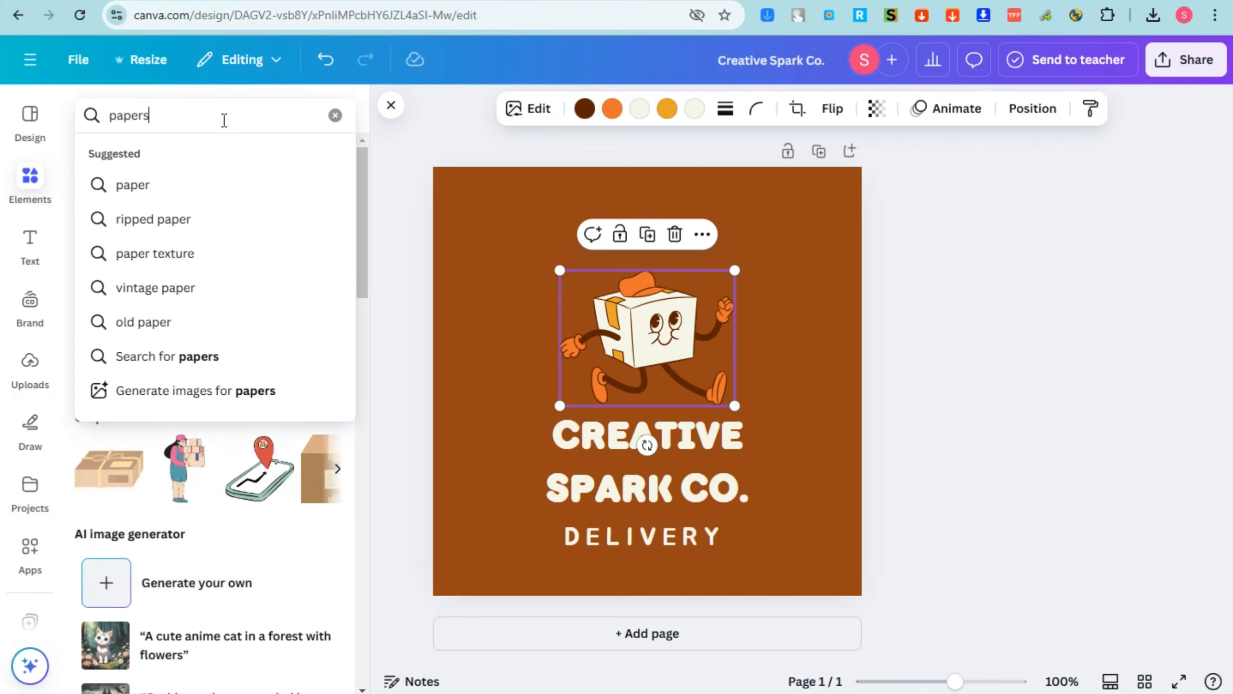
{"action": "key", "text": "Return"}
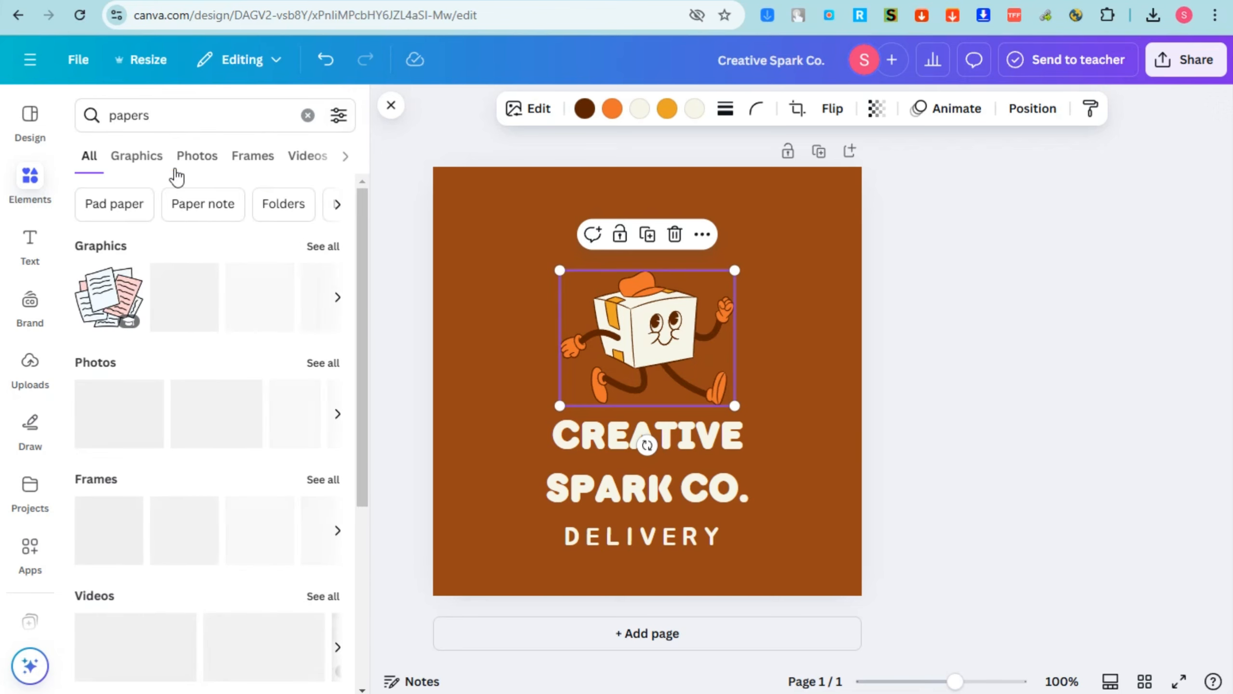
{"action": "left_click", "coordinate": [143, 157]}
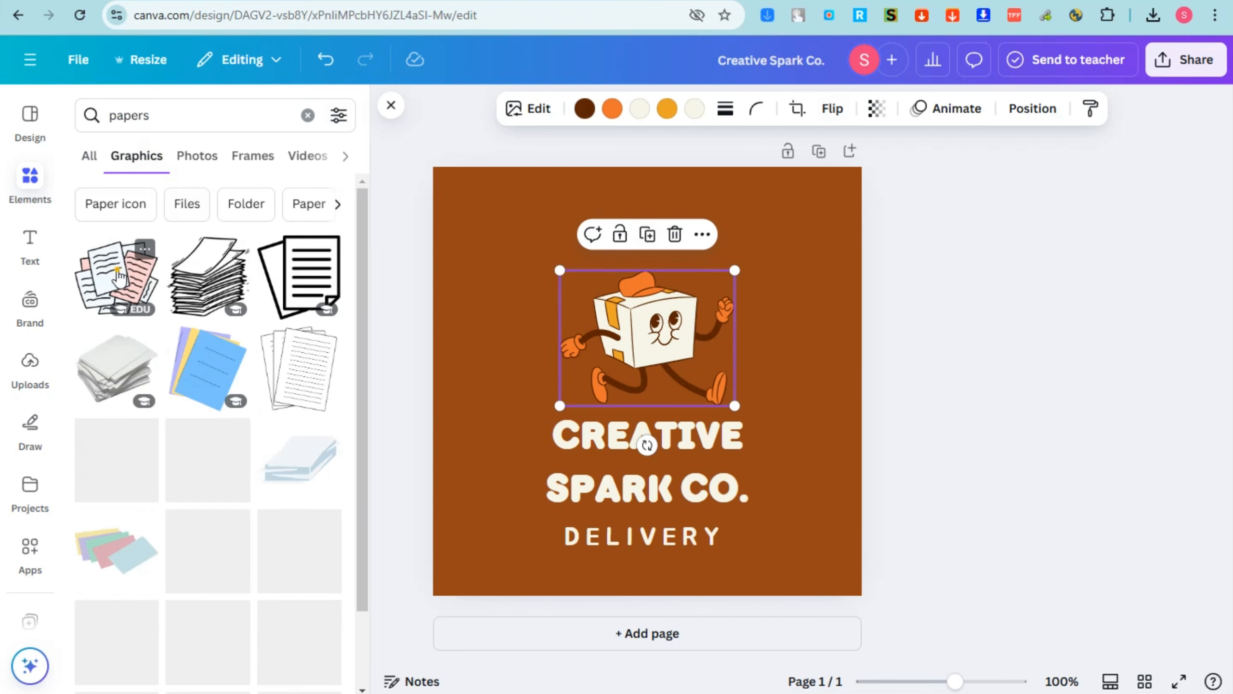
{"action": "left_click_drag", "start_coordinate": [105, 239], "coordinate": [602, 331]}
{"action": "left_click", "coordinate": [649, 329]}
{"action": "key", "text": "Delete"}
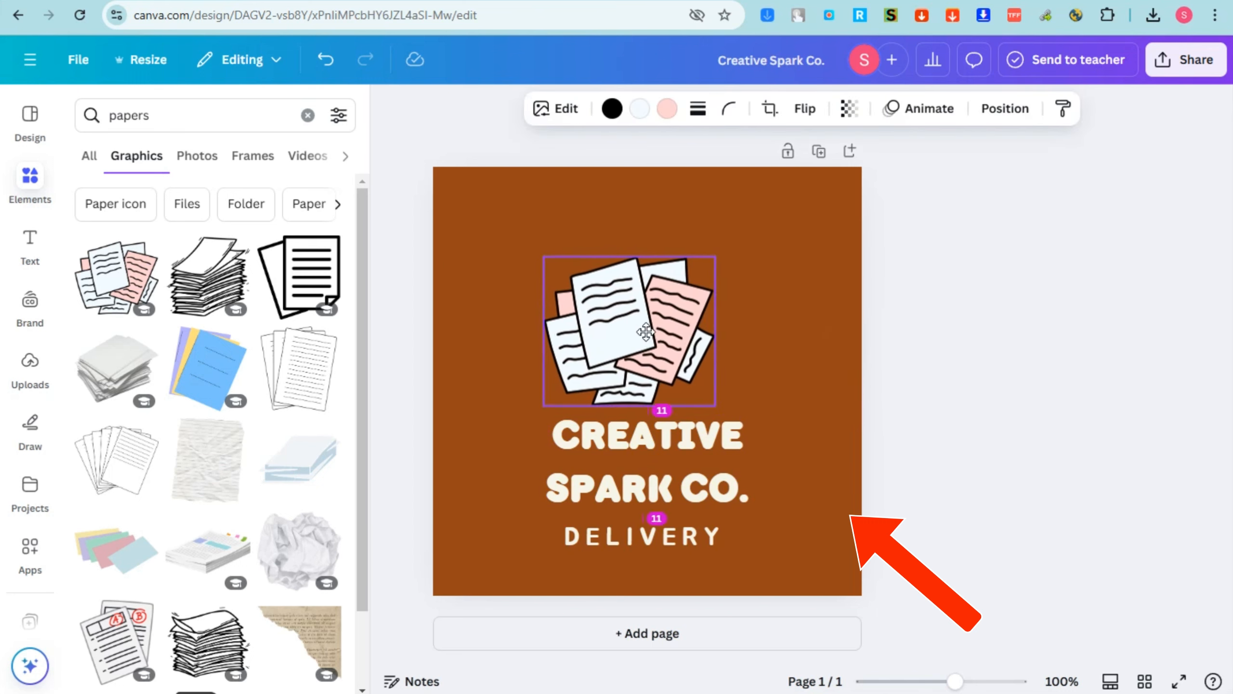
{"action": "left_click_drag", "start_coordinate": [726, 256], "coordinate": [752, 234]}
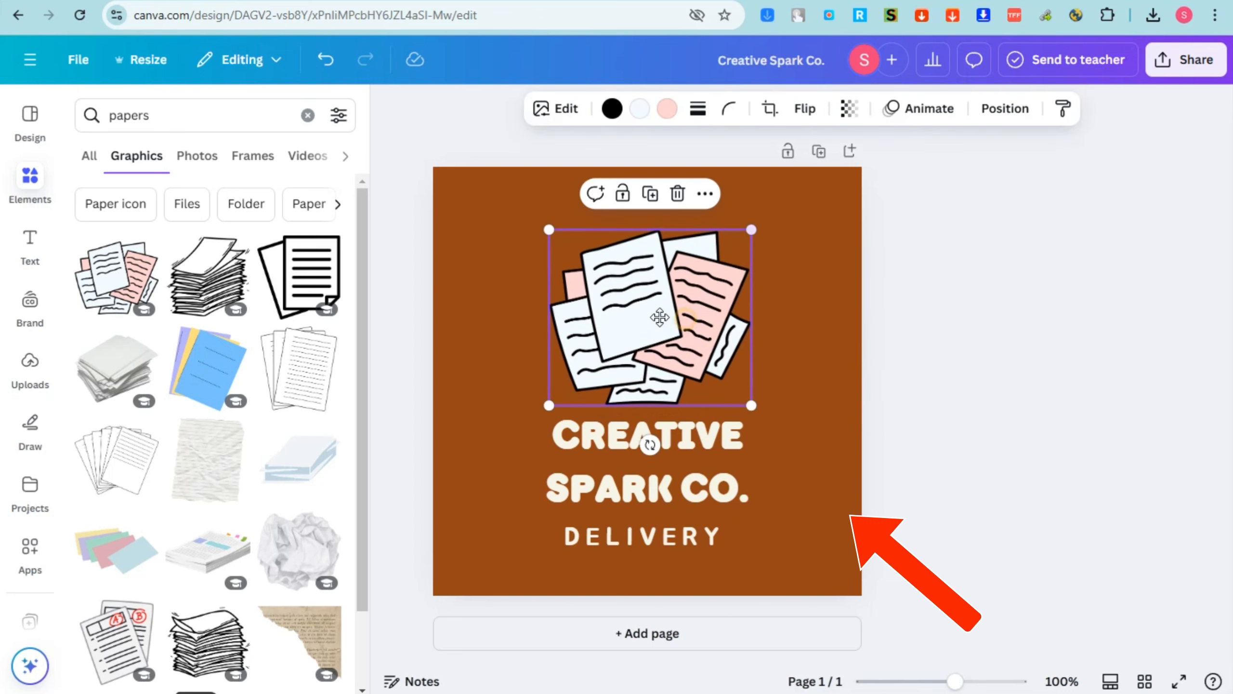
Widen, shrink and centre the CREATIVE SPARK CO. title under the papers graphic.
{"action": "left_click", "coordinate": [631, 440]}
{"action": "left_click_drag", "start_coordinate": [775, 465], "coordinate": [885, 461]}
{"action": "left_click_drag", "start_coordinate": [877, 416], "coordinate": [801, 429]}
{"action": "left_click_drag", "start_coordinate": [743, 453], "coordinate": [713, 442]}
{"action": "left_click_drag", "start_coordinate": [697, 543], "coordinate": [689, 542]}
{"action": "left_click", "coordinate": [702, 455]}
Give the title a Lift effect at intensity 100 and centre DELIVERY beneath it.
{"action": "left_click", "coordinate": [903, 108]}
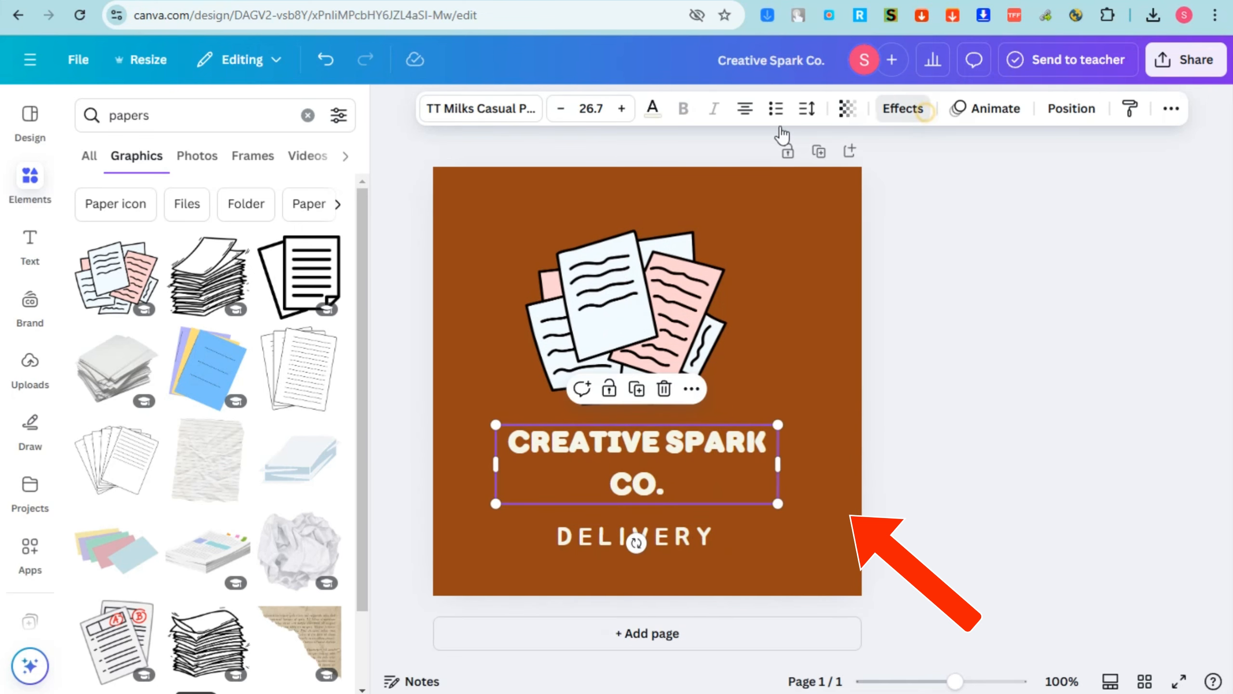
{"action": "left_click", "coordinate": [299, 213]}
{"action": "left_click_drag", "start_coordinate": [157, 325], "coordinate": [231, 325]}
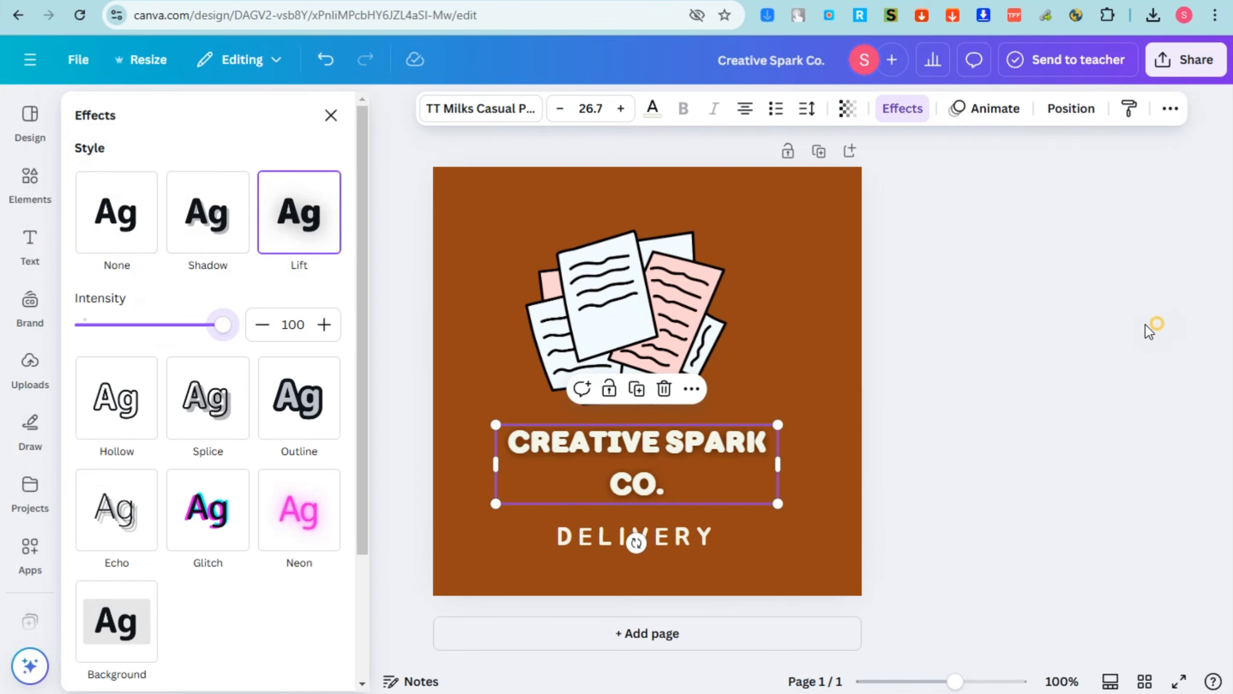
{"action": "left_click", "coordinate": [1150, 324]}
{"action": "left_click_drag", "start_coordinate": [711, 460], "coordinate": [709, 449]}
{"action": "left_click_drag", "start_coordinate": [705, 535], "coordinate": [706, 518]}
{"action": "left_click_drag", "start_coordinate": [689, 292], "coordinate": [699, 302]}
{"action": "left_click_drag", "start_coordinate": [677, 524], "coordinate": [681, 516]}
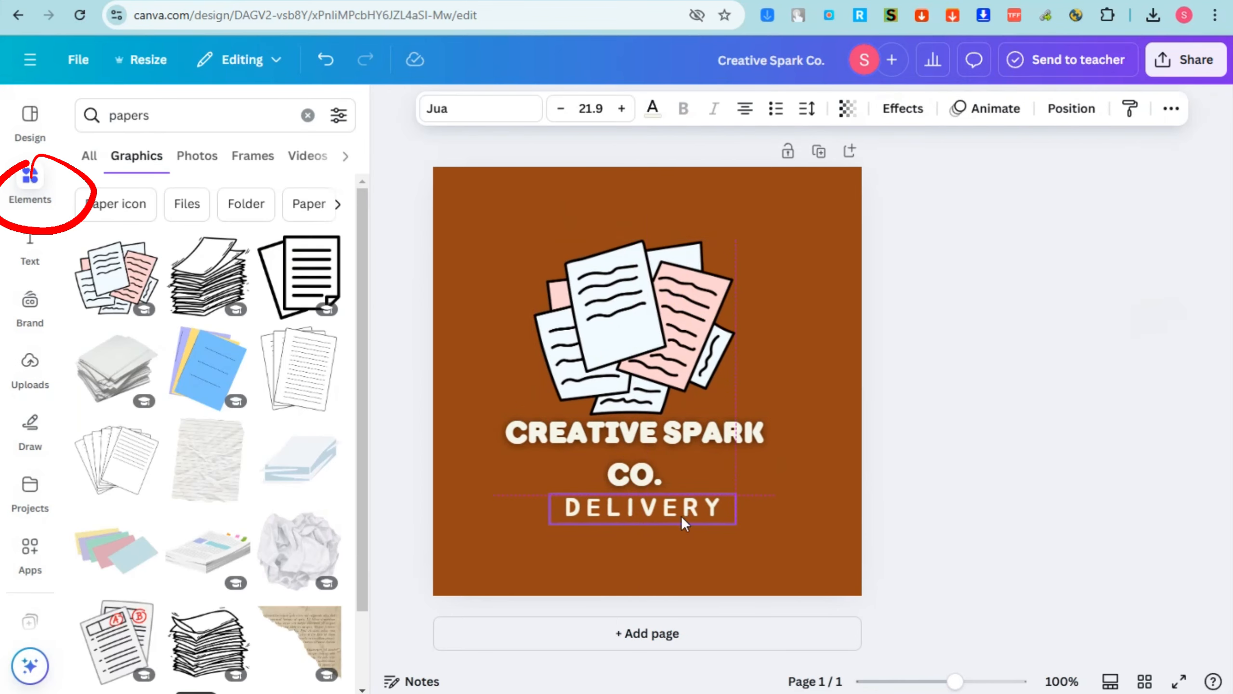
Download the finished logo design as a PNG and return to the Mailchimp editor.
{"action": "left_click", "coordinate": [1186, 59]}
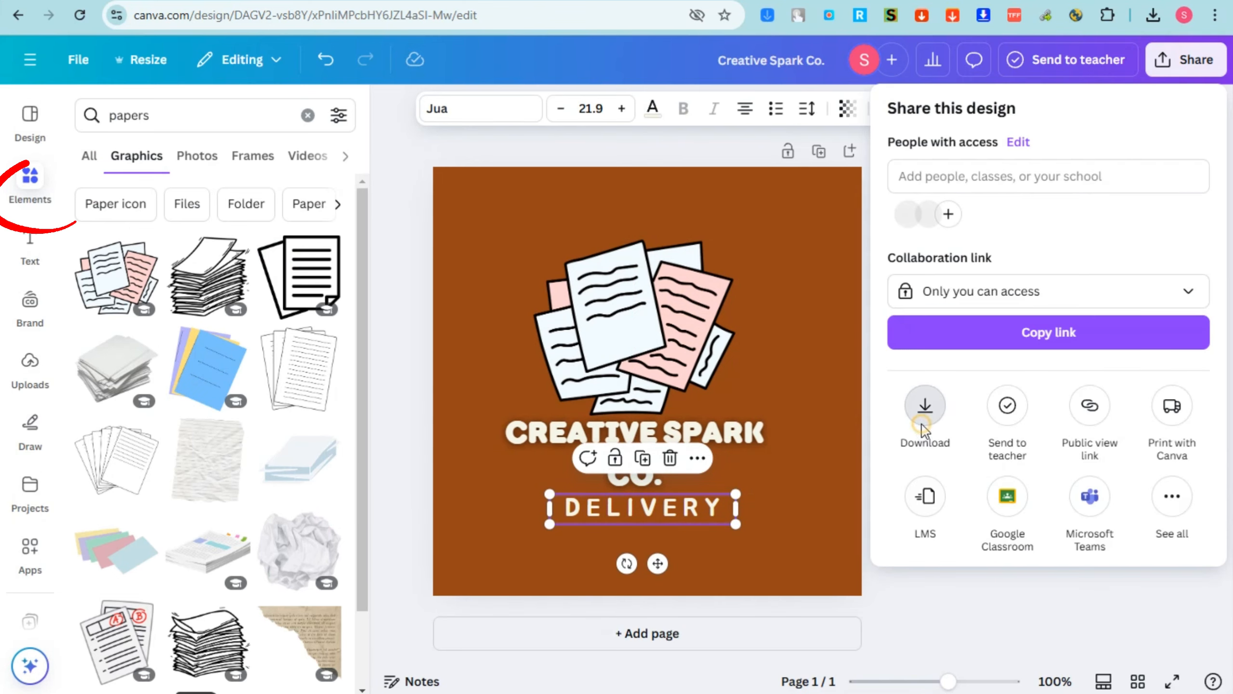
{"action": "left_click", "coordinate": [923, 404]}
{"action": "left_click", "coordinate": [1051, 457]}
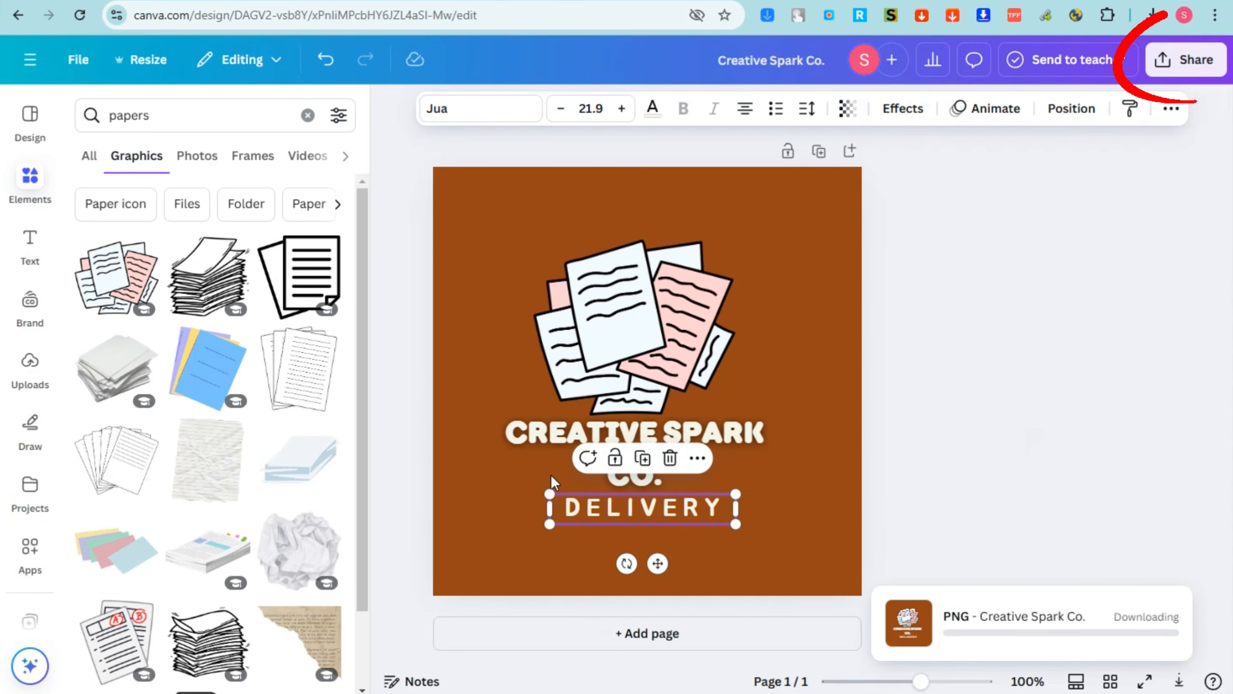
{"action": "mouse_move", "coordinate": [731, 693]}
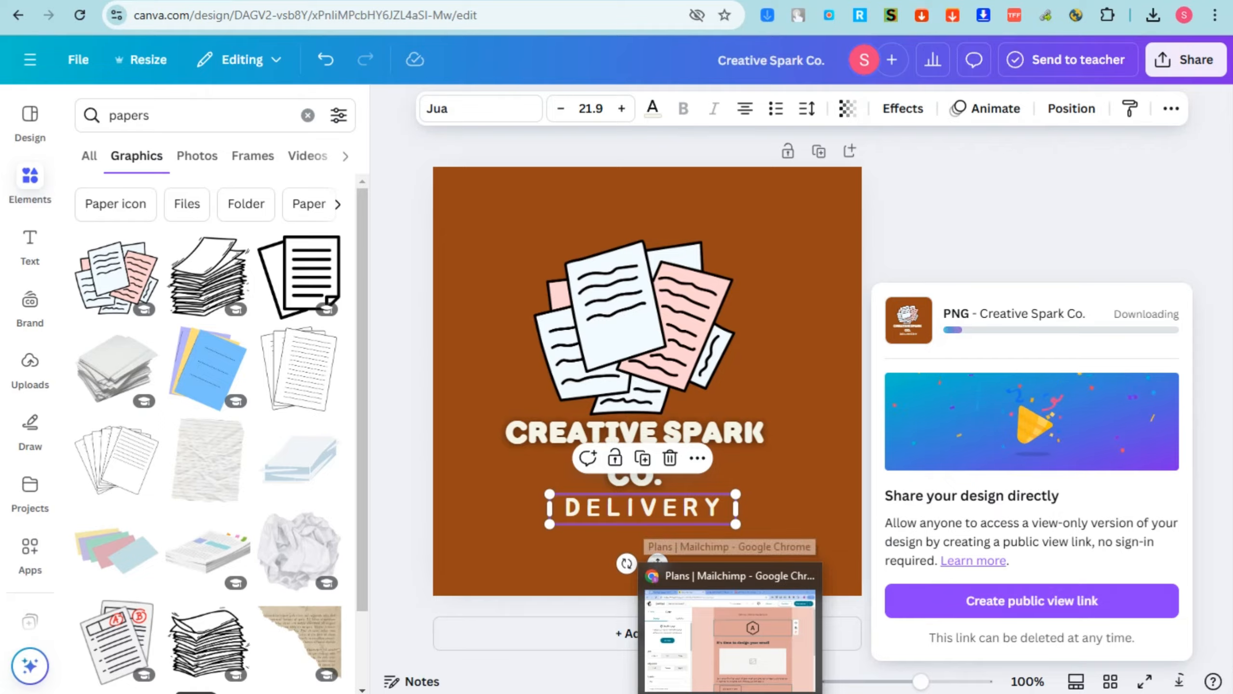
{"action": "left_click", "coordinate": [731, 632]}
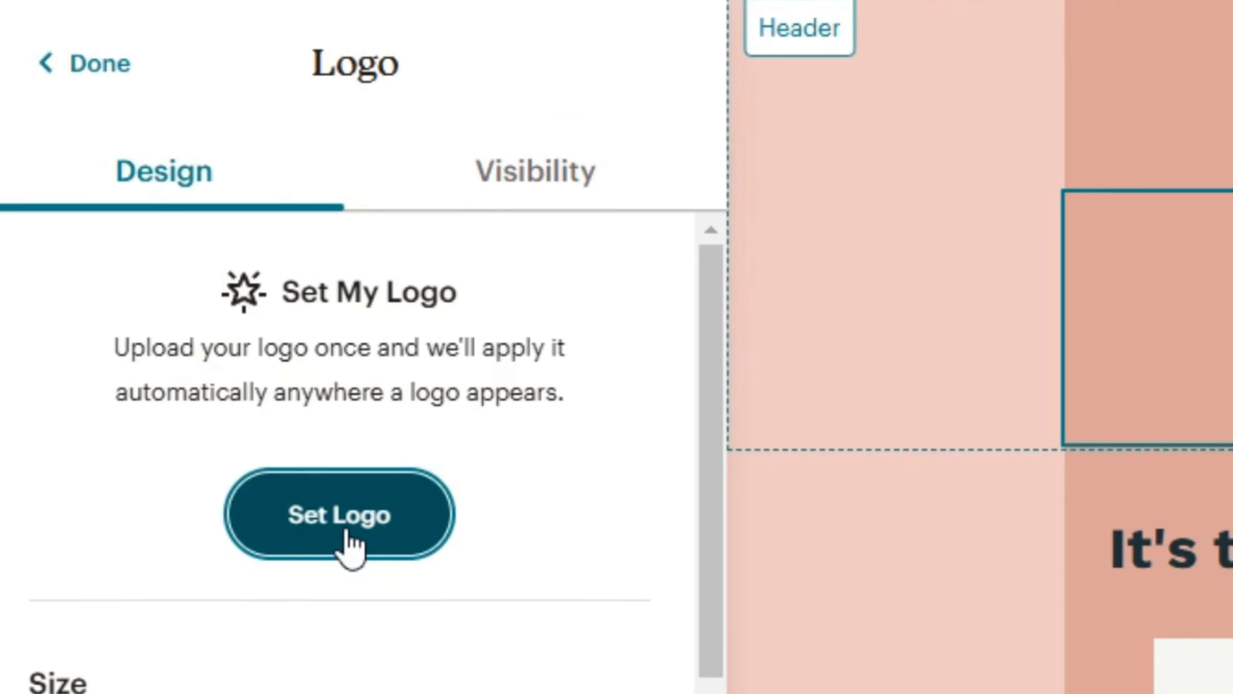
Upload the Canva PNG as the header logo and scale it to 37%.
{"action": "left_click", "coordinate": [167, 337]}
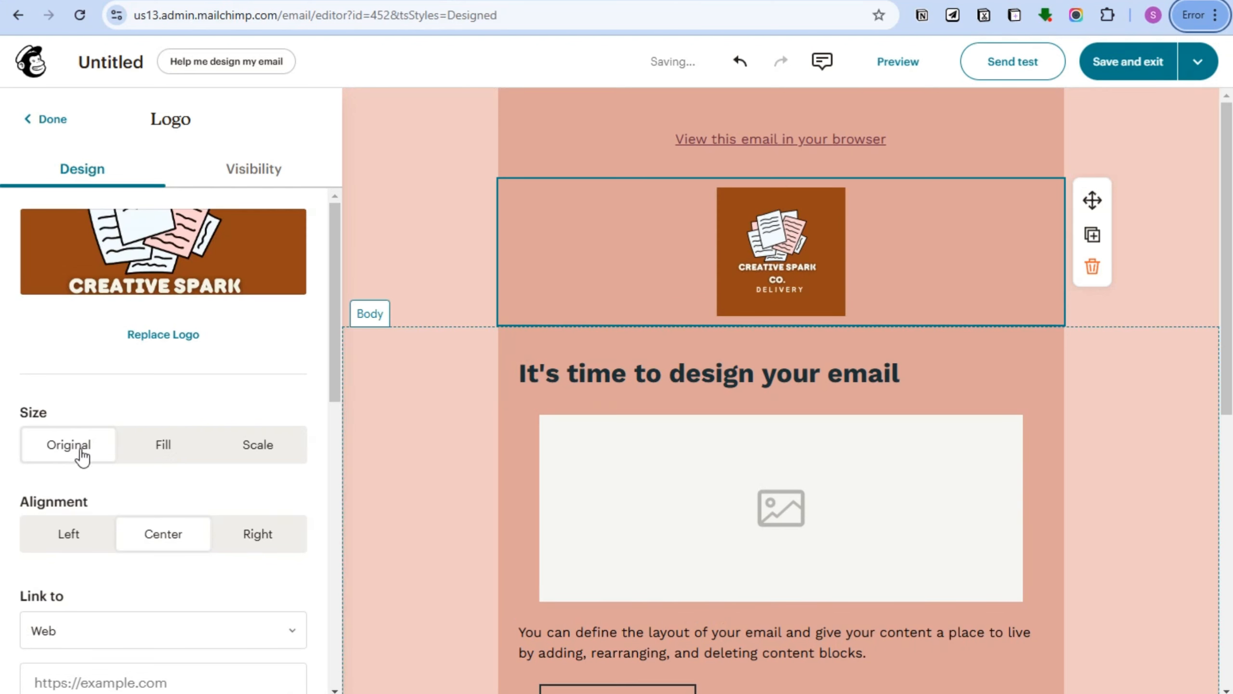
{"action": "left_click", "coordinate": [163, 454]}
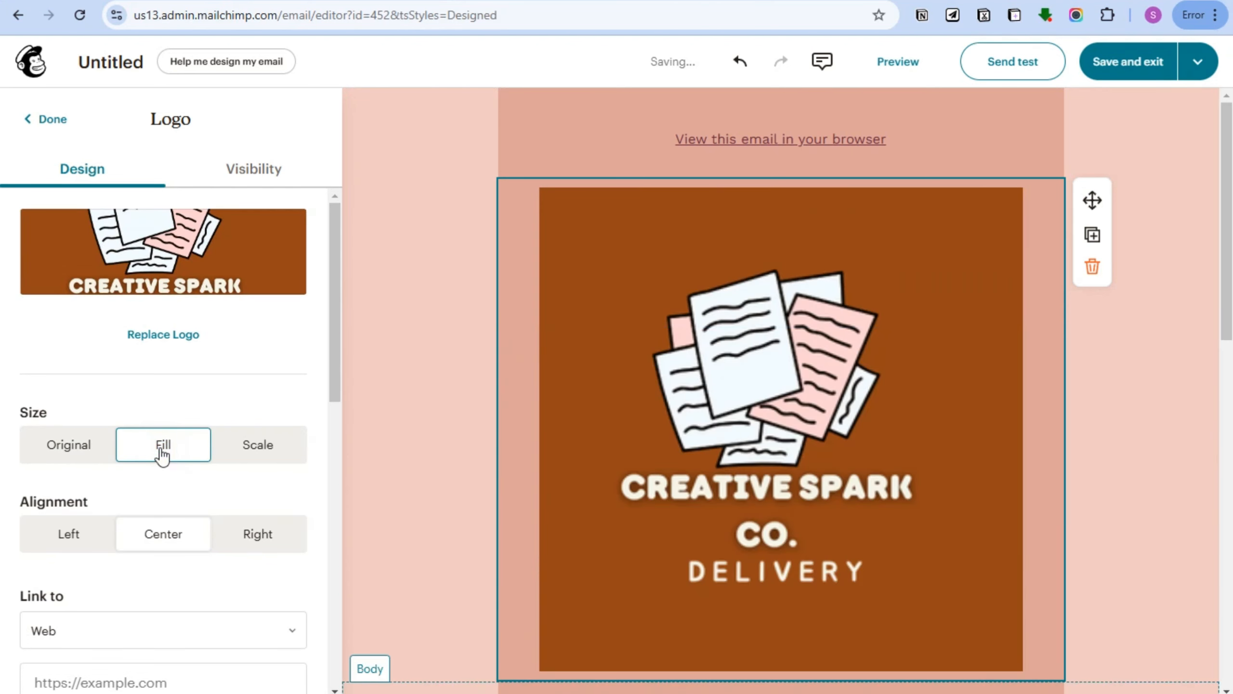
{"action": "left_click", "coordinate": [55, 454]}
{"action": "left_click", "coordinate": [247, 459]}
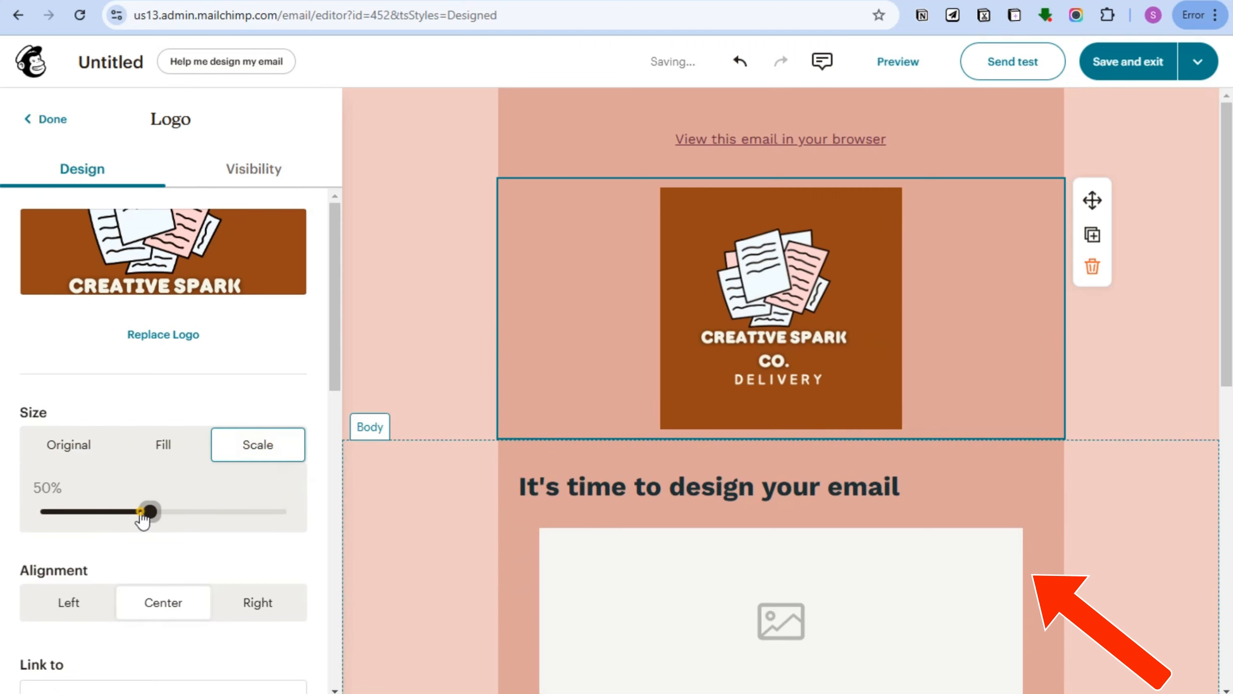
{"action": "left_click_drag", "start_coordinate": [141, 516], "coordinate": [116, 516]}
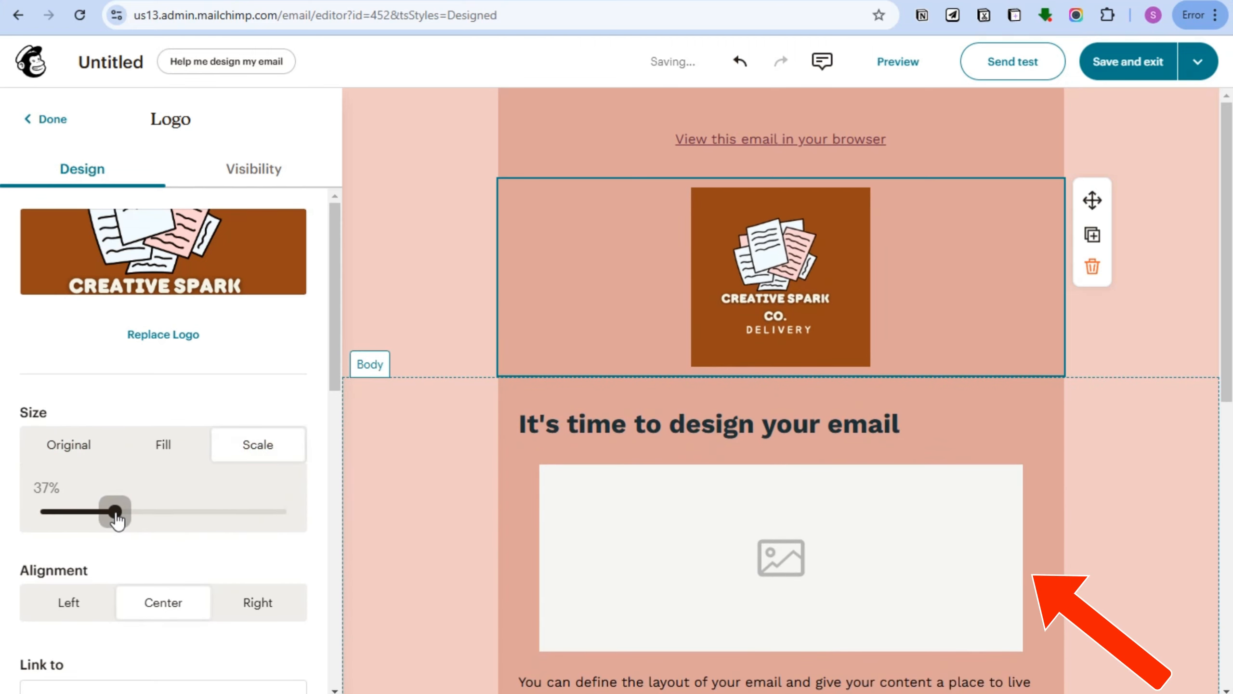
Set the header logo's alignment to Center.
{"action": "scroll", "coordinate": [165, 500], "scroll_direction": "down", "scroll_amount": 3}
{"action": "left_click", "coordinate": [69, 432]}
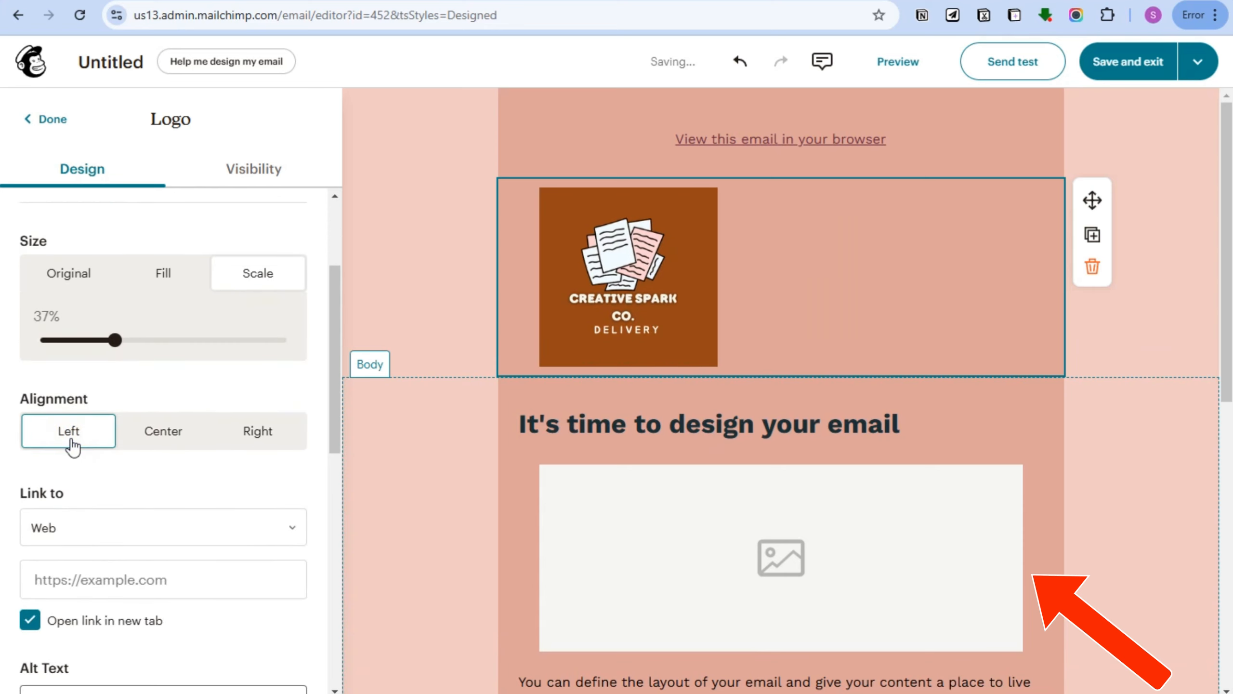
{"action": "left_click", "coordinate": [168, 432]}
{"action": "left_click", "coordinate": [256, 431]}
{"action": "left_click", "coordinate": [201, 432]}
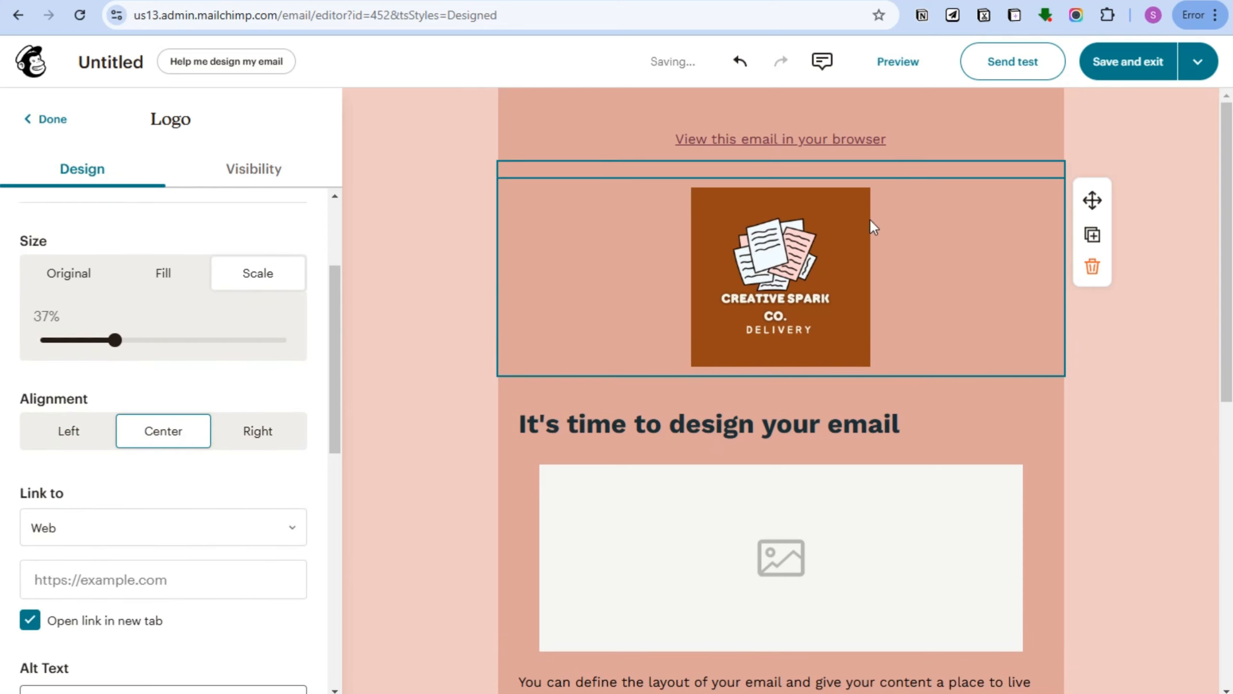
{"action": "scroll", "coordinate": [90, 419], "scroll_direction": "down", "scroll_amount": 3}
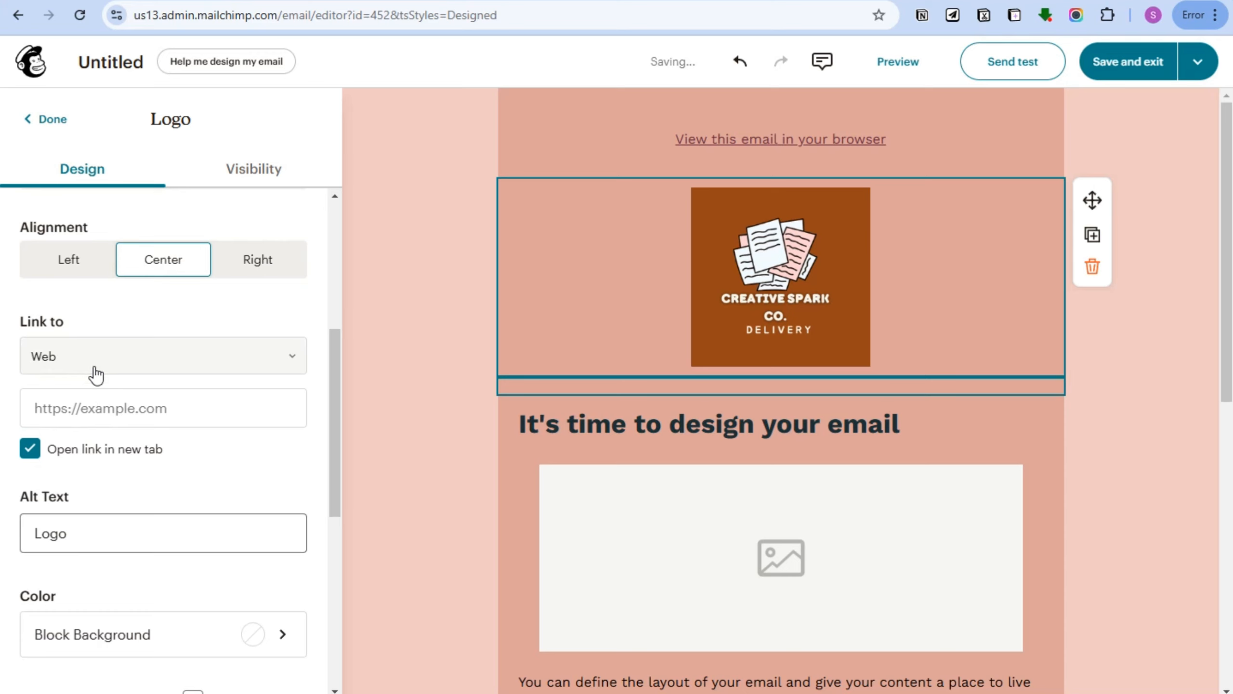
Switch the header logo's link from Web to Email and enter the recipient's e-mail address.
{"action": "left_click", "coordinate": [221, 366]}
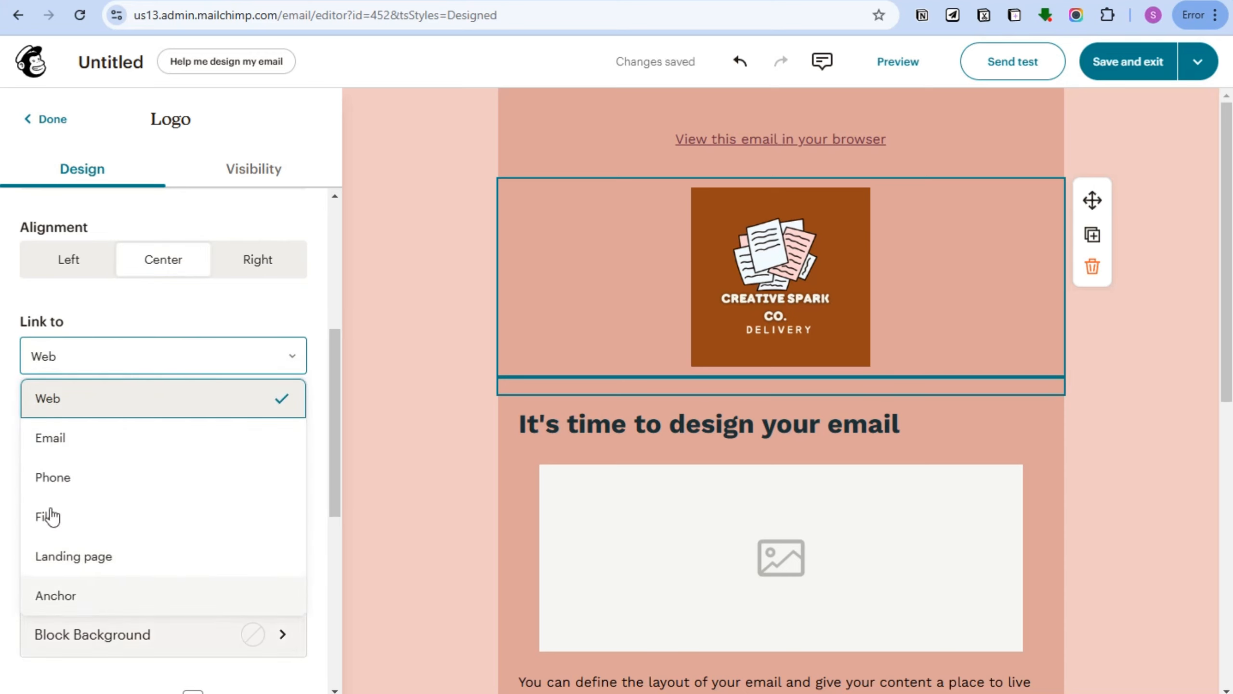
{"action": "left_click", "coordinate": [85, 439]}
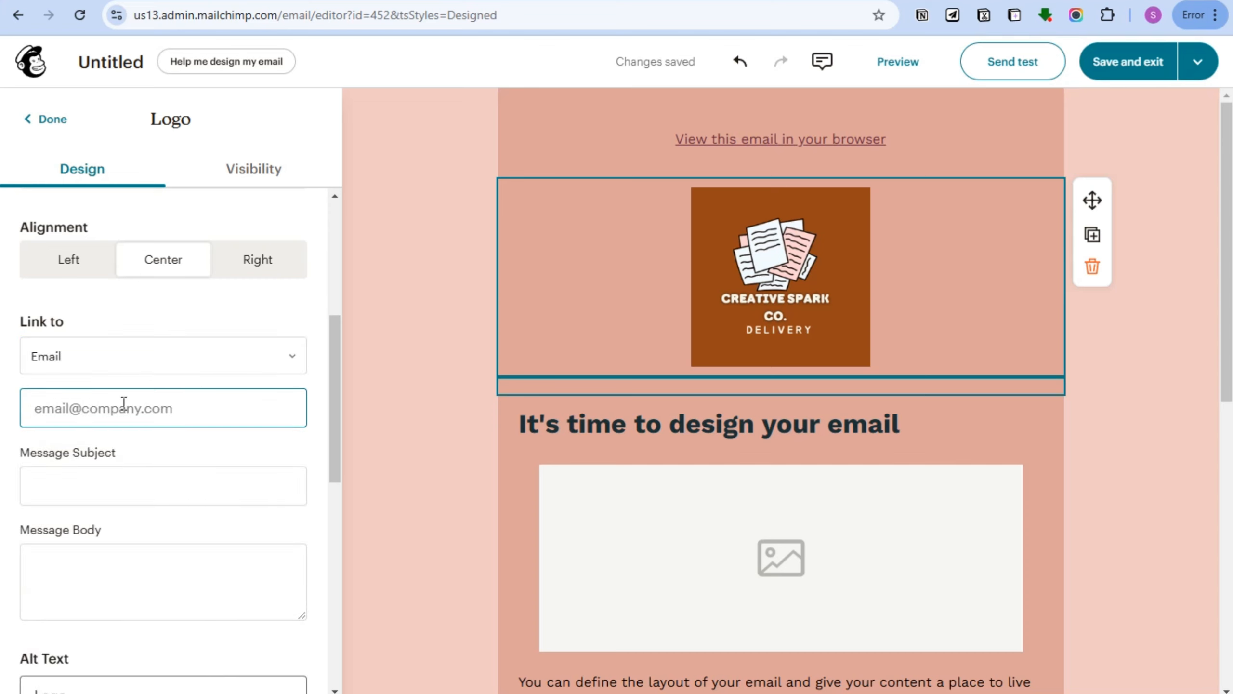
{"action": "left_click", "coordinate": [121, 493]}
{"action": "scroll", "coordinate": [121, 493], "scroll_direction": "down", "scroll_amount": 2}
{"action": "left_click", "coordinate": [105, 316]}
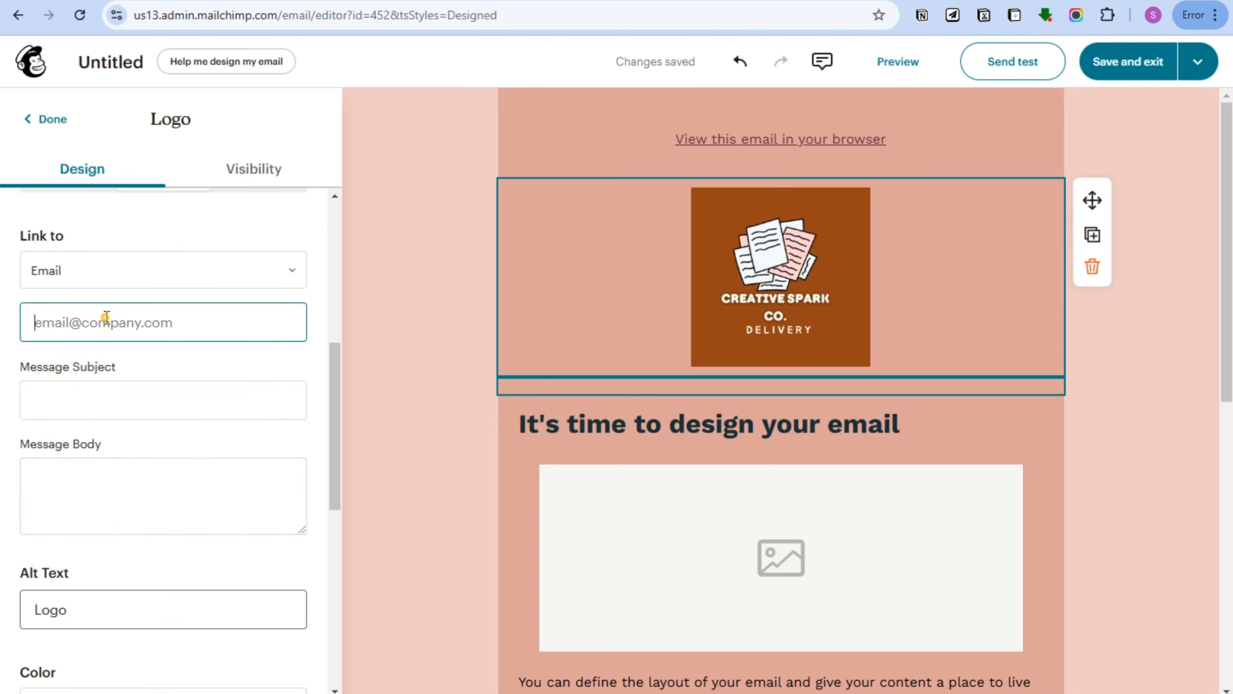
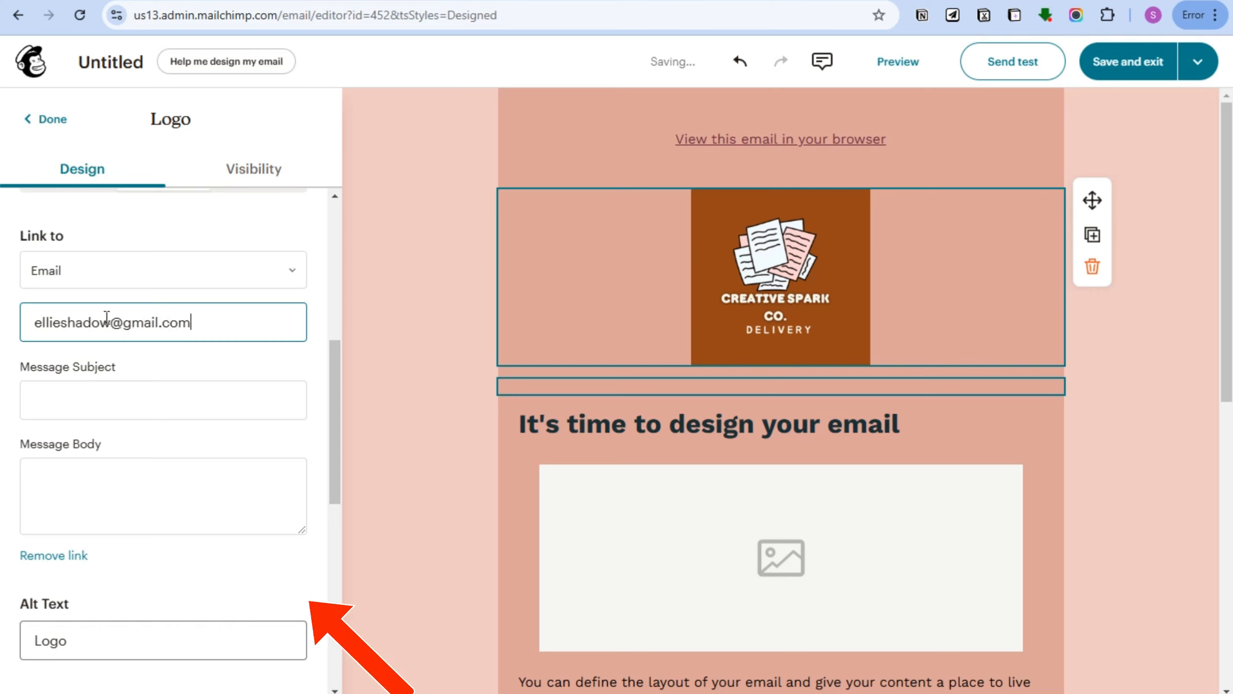
{"action": "left_click", "coordinate": [110, 408]}
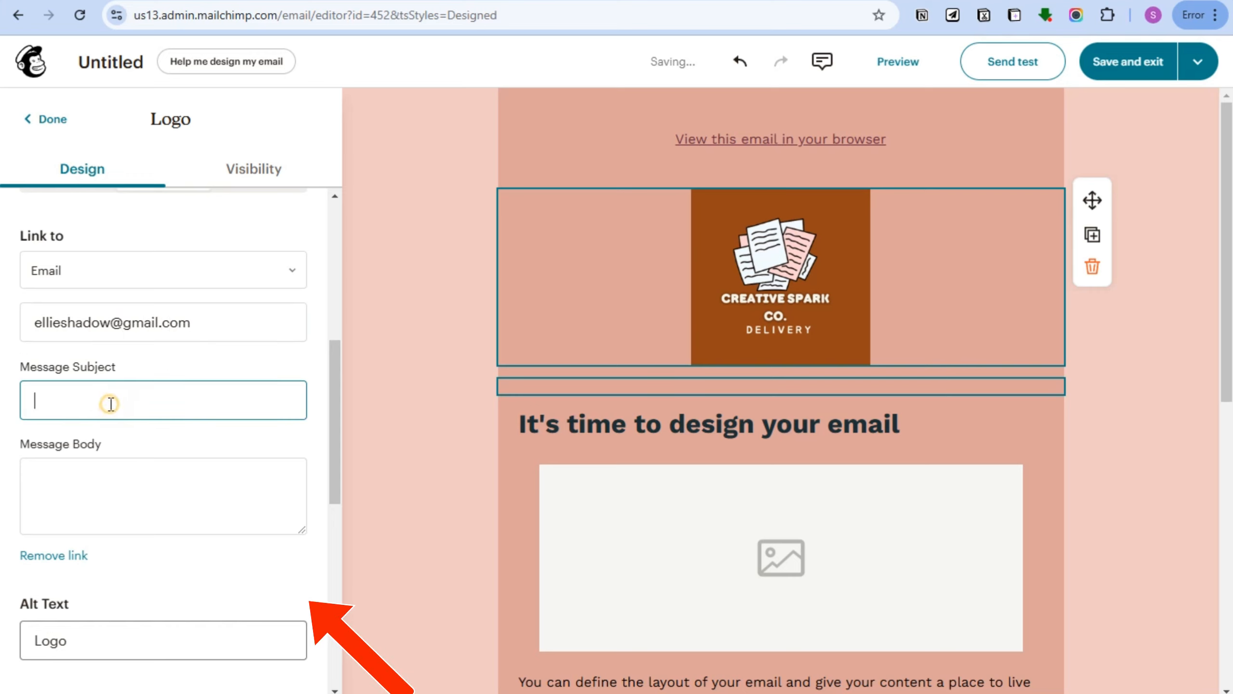
{"action": "scroll", "coordinate": [236, 457], "scroll_direction": "down", "scroll_amount": 3}
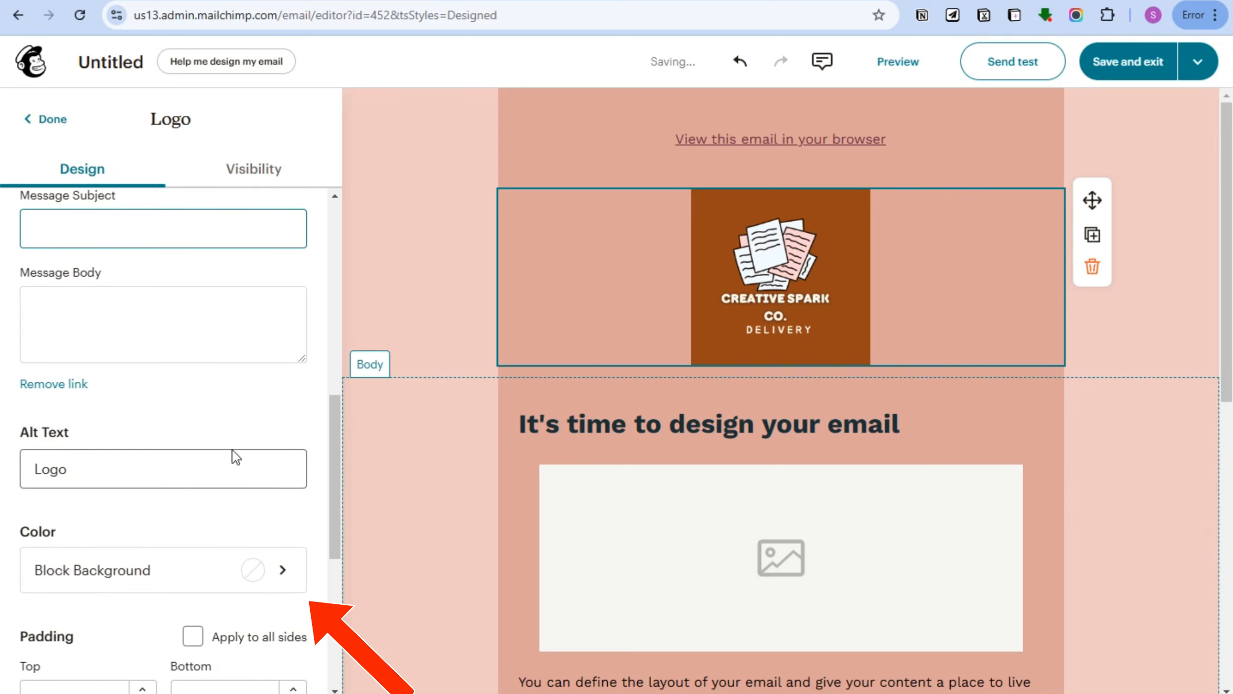
Try several swatches and settle on dark green for the logo's image background.
{"action": "scroll", "coordinate": [159, 519], "scroll_direction": "down", "scroll_amount": 3}
{"action": "left_click", "coordinate": [240, 411]}
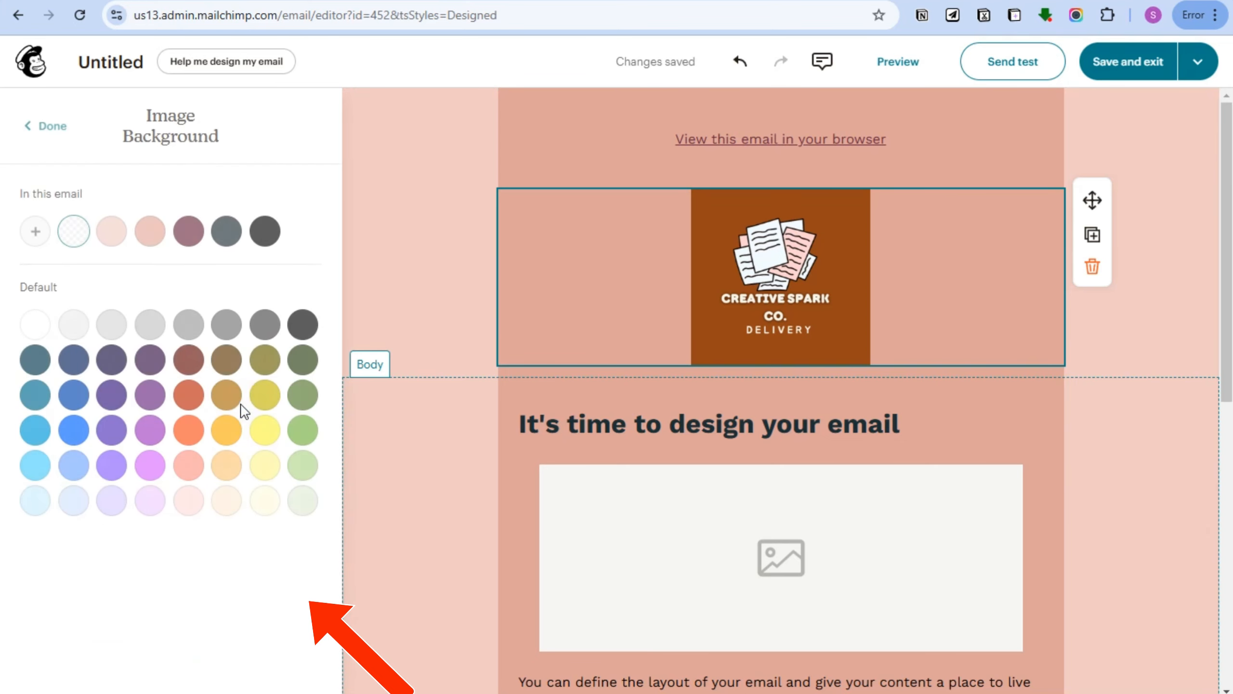
{"action": "left_click", "coordinate": [264, 360]}
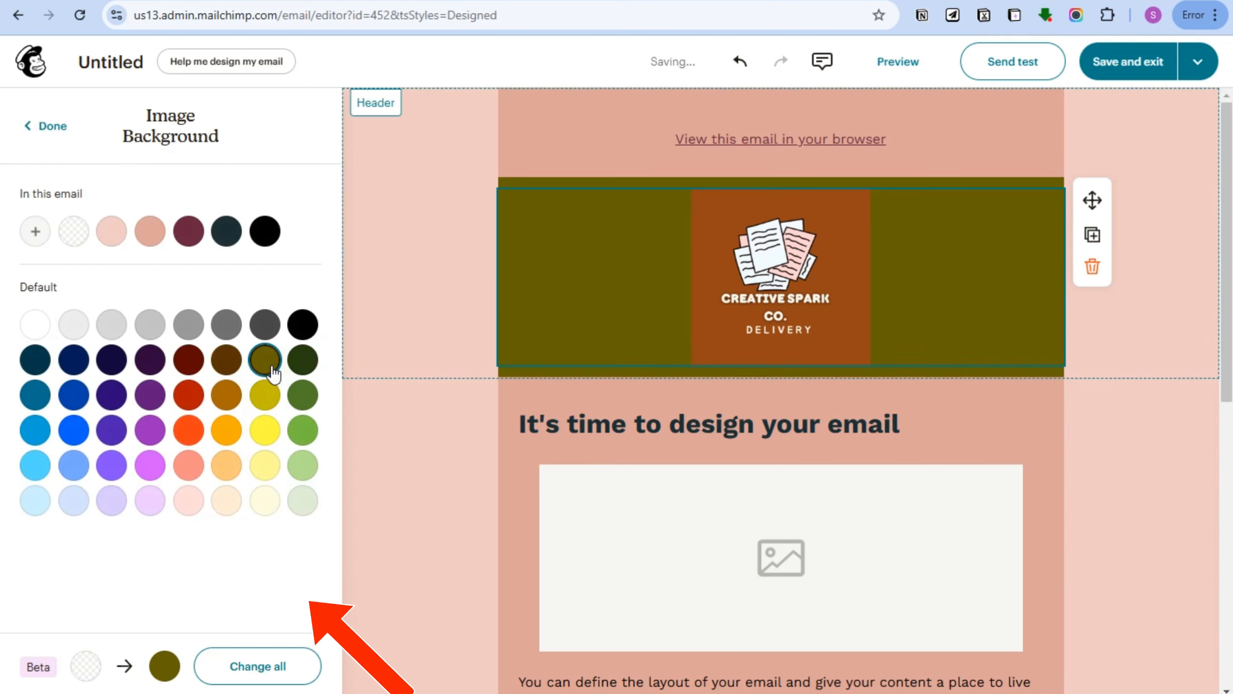
{"action": "left_click", "coordinate": [296, 396]}
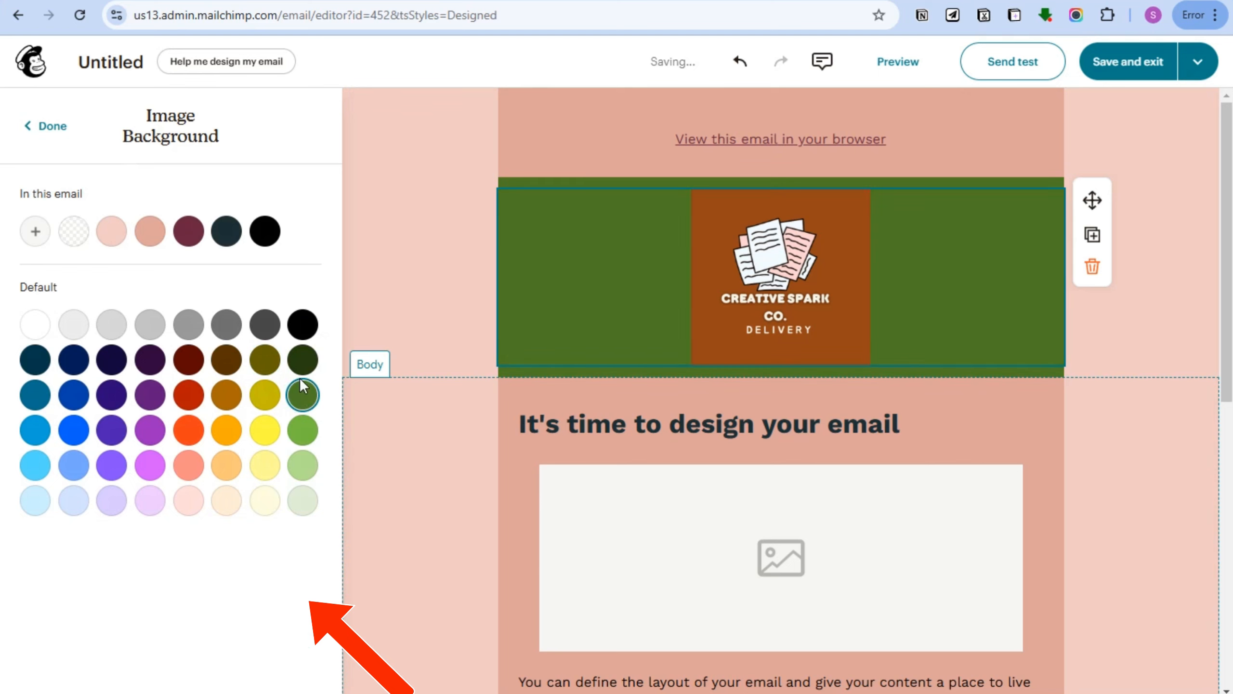
{"action": "left_click", "coordinate": [189, 325]}
{"action": "left_click", "coordinate": [224, 471]}
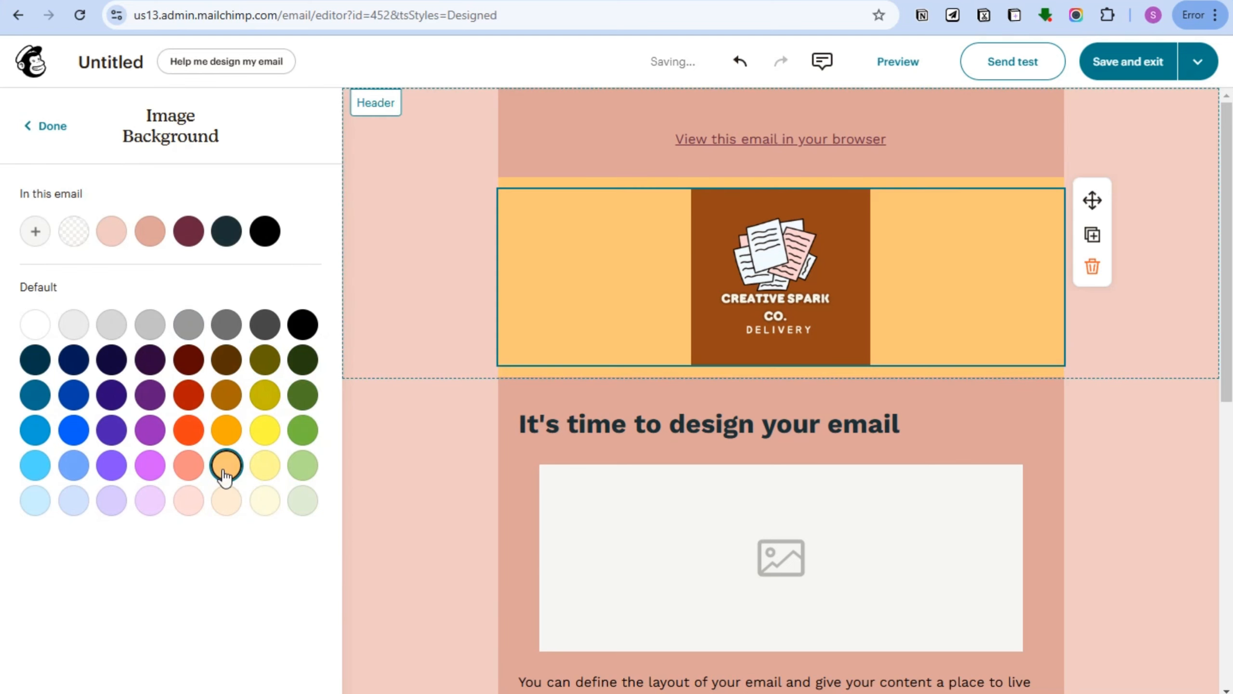
{"action": "left_click", "coordinate": [226, 324]}
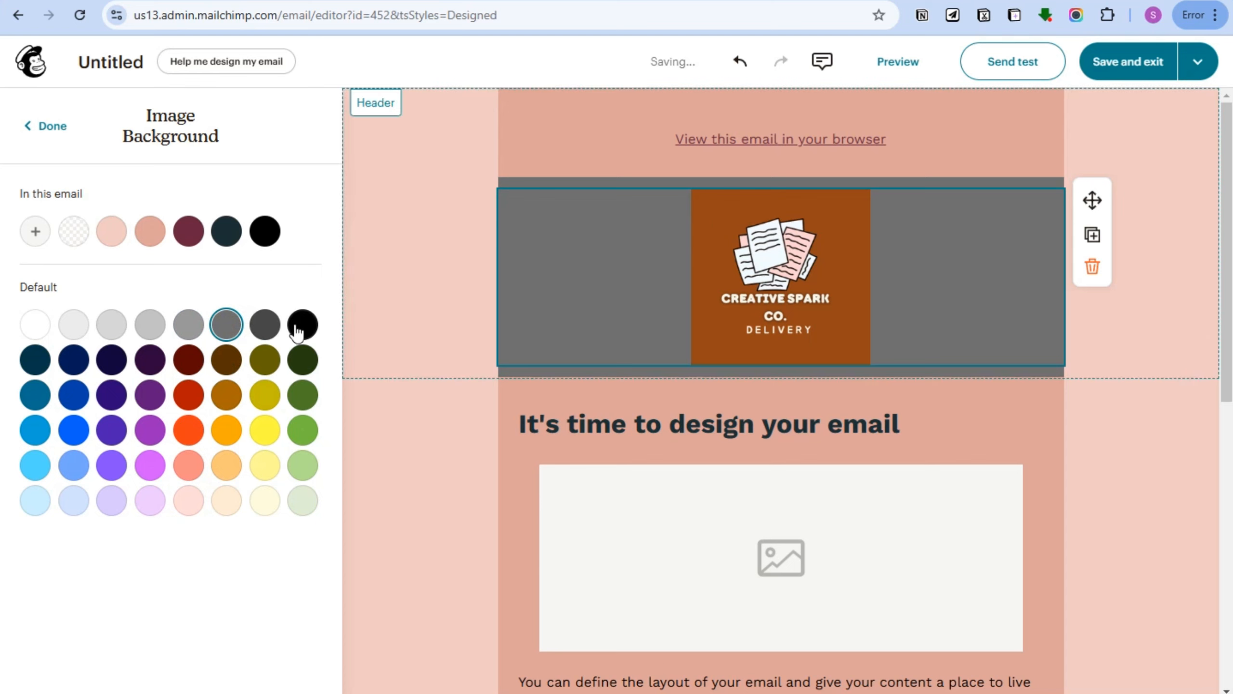
{"action": "left_click", "coordinate": [74, 432]}
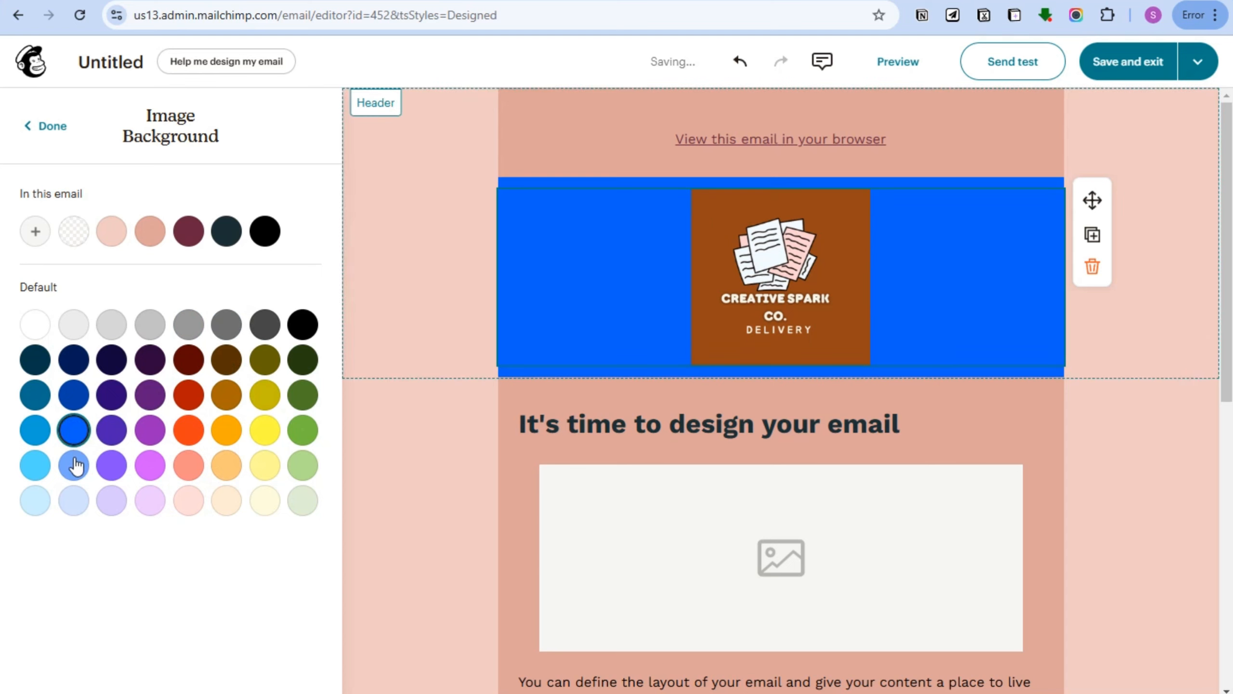
{"action": "left_click", "coordinate": [72, 466]}
{"action": "left_click", "coordinate": [226, 437]}
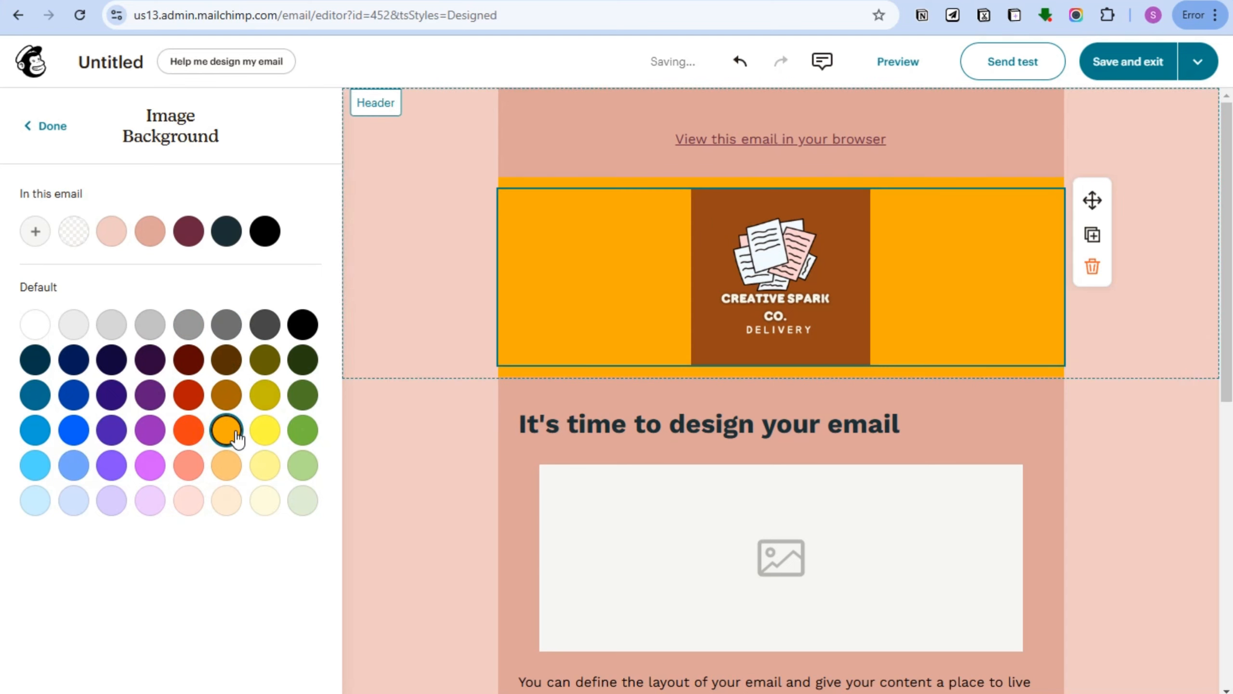
{"action": "left_click", "coordinate": [265, 431]}
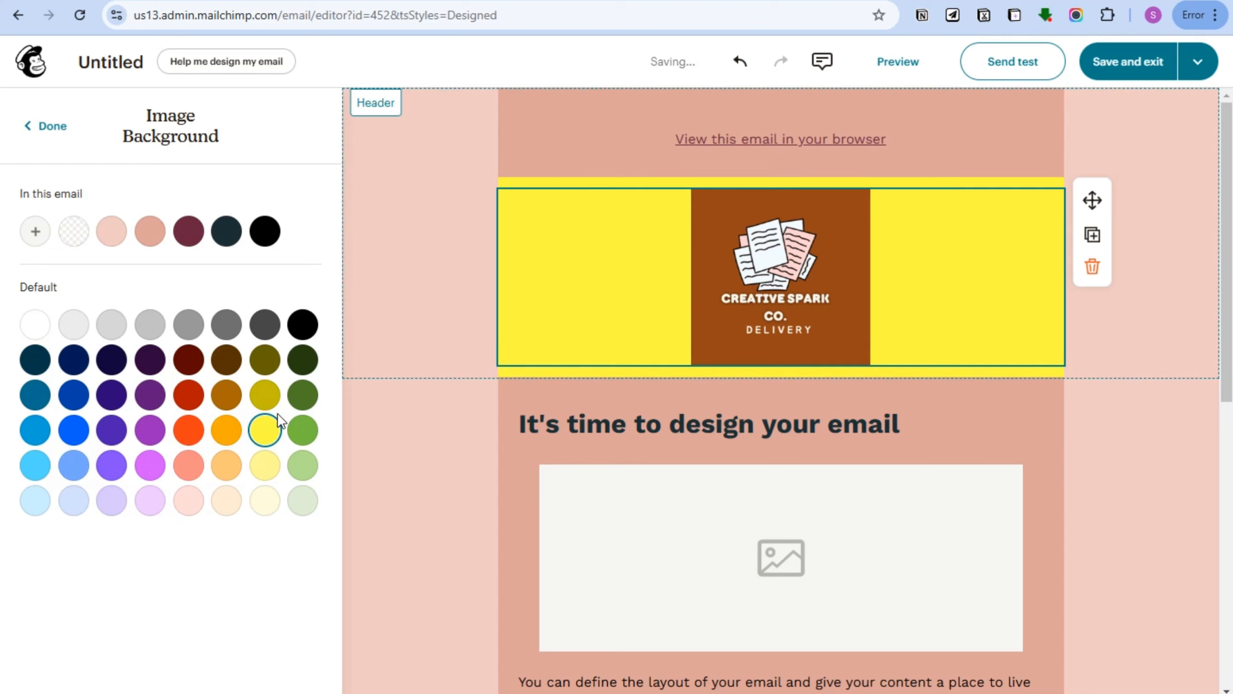
{"action": "left_click", "coordinate": [275, 400]}
{"action": "left_click", "coordinate": [300, 402]}
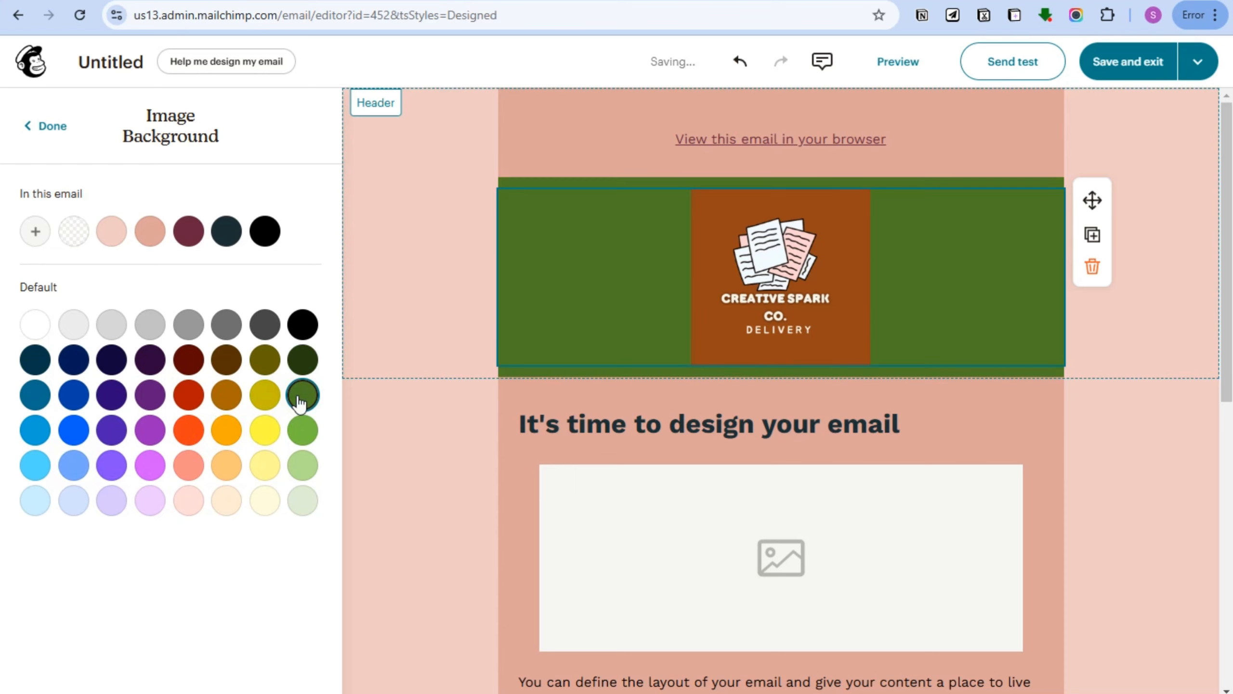
Confirm the colour, close the logo settings and bring up the email-wide style settings.
{"action": "left_click", "coordinate": [72, 140]}
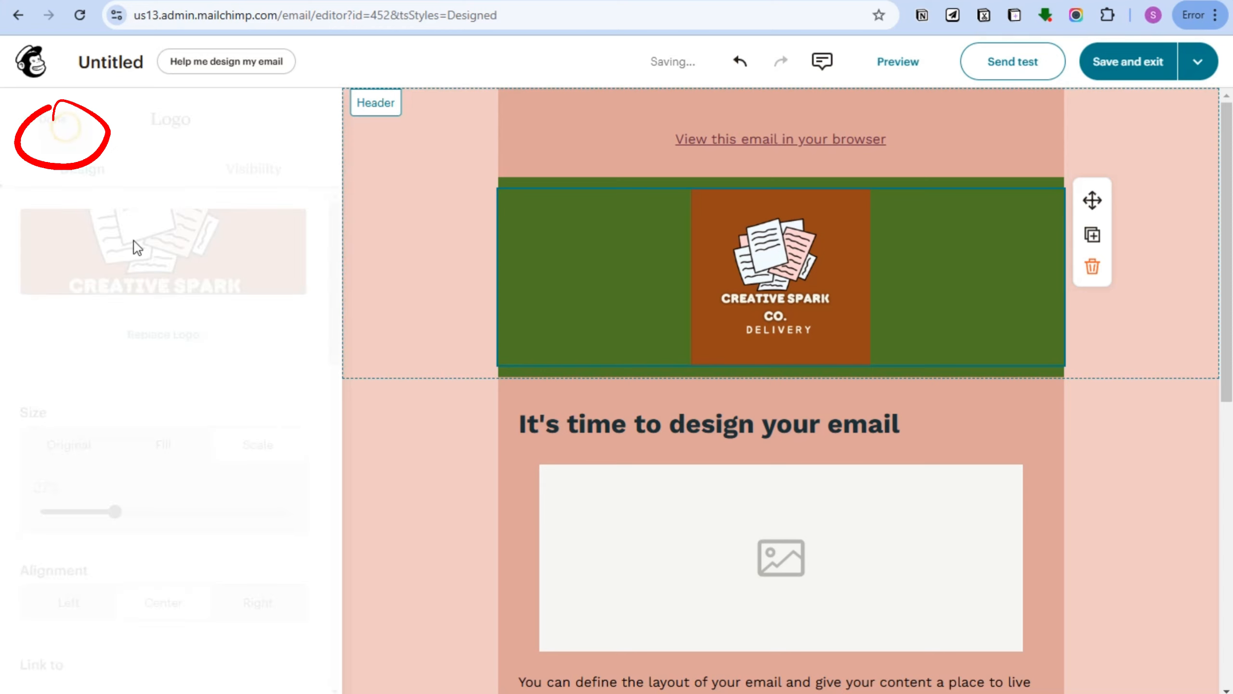
{"action": "scroll", "coordinate": [193, 457], "scroll_direction": "down", "scroll_amount": 3}
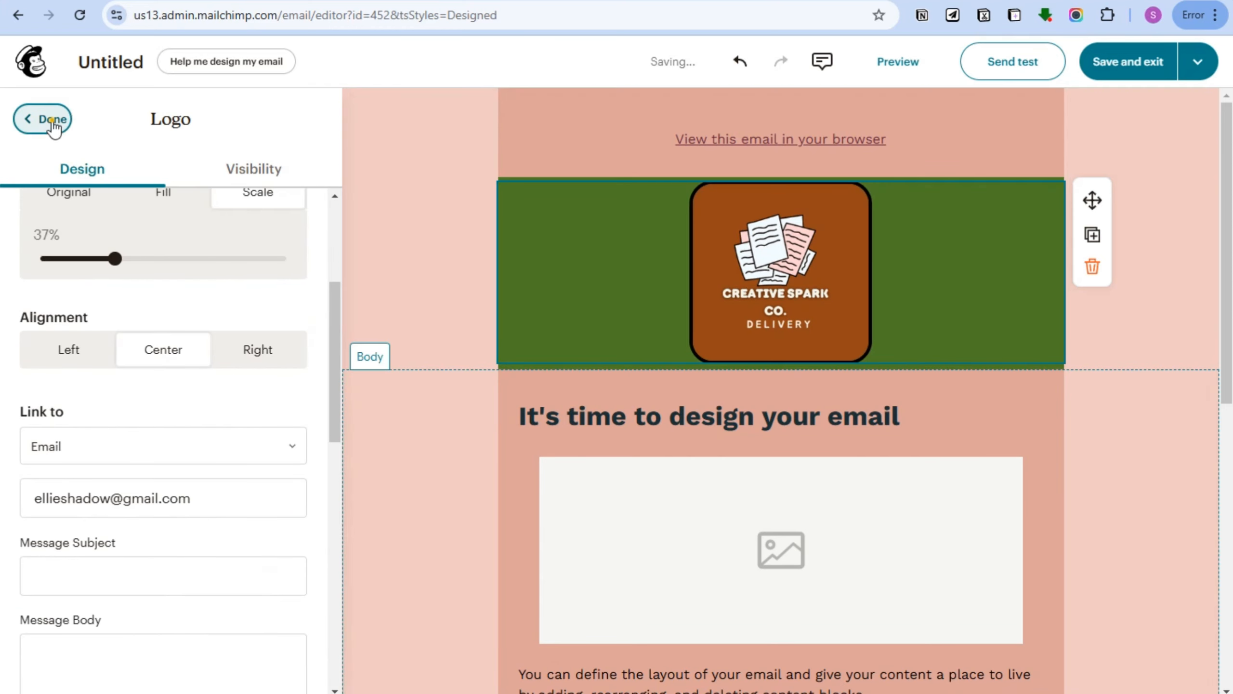
{"action": "left_click", "coordinate": [47, 119]}
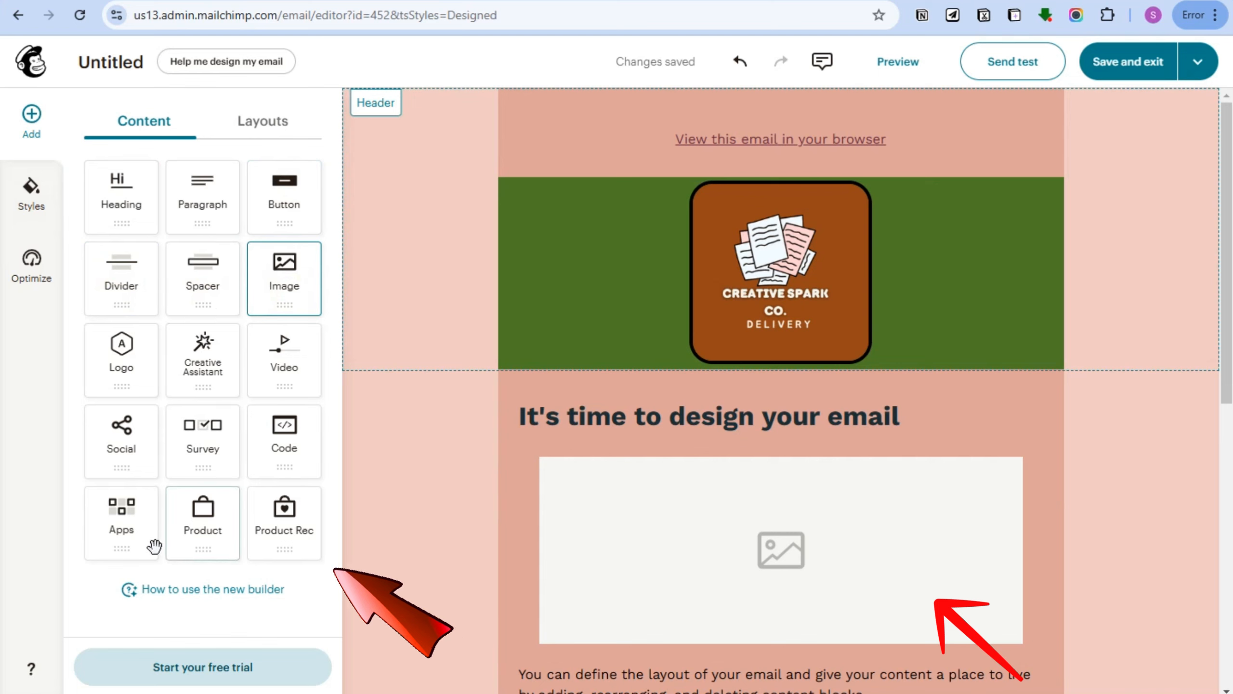
{"action": "left_click", "coordinate": [26, 209]}
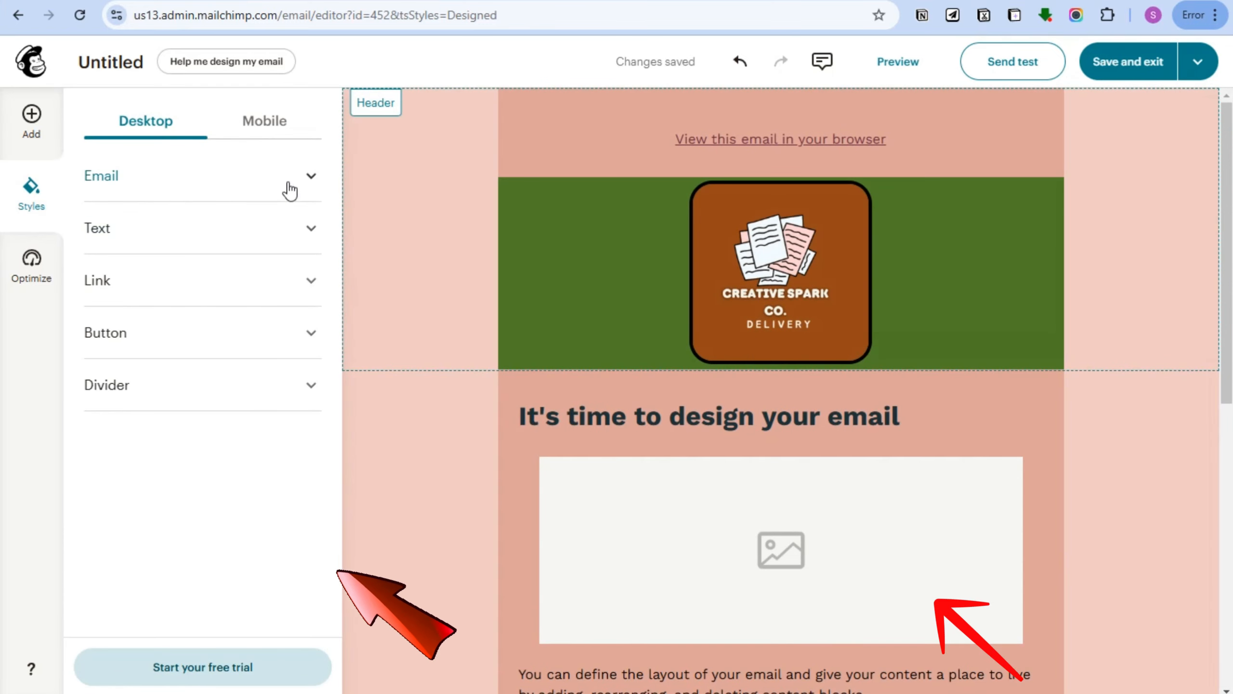
Set the email's outer background colour to grey.
{"action": "left_click", "coordinate": [290, 188]}
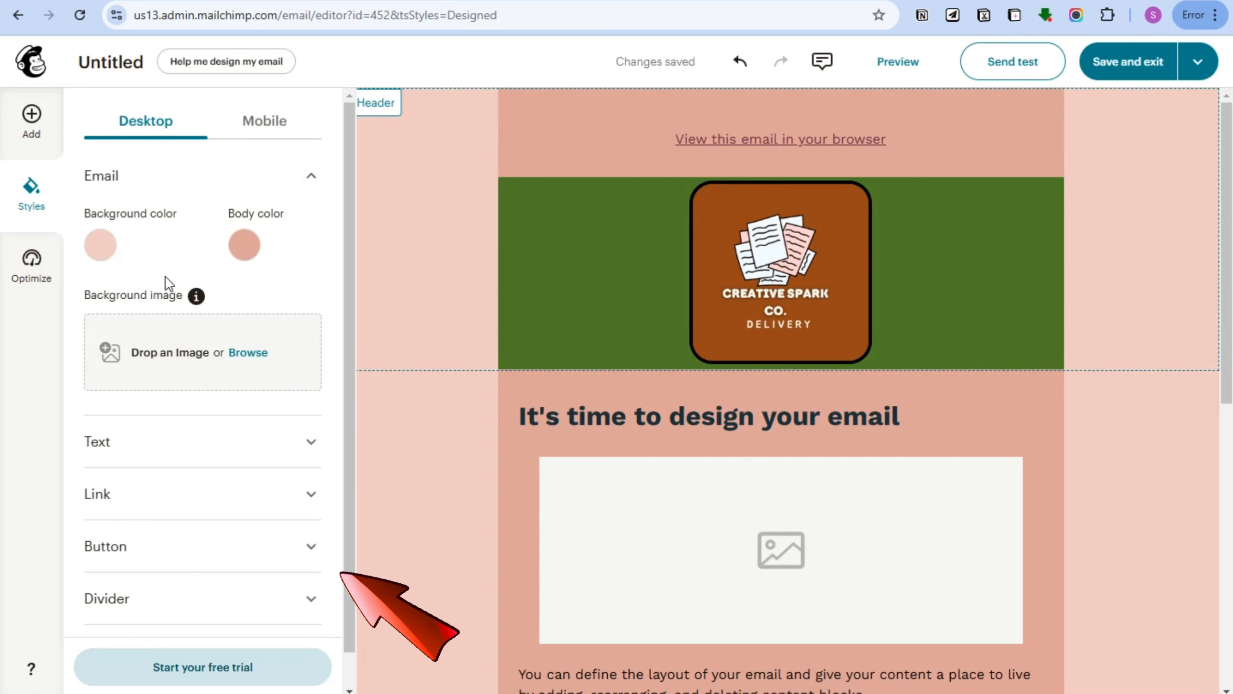
{"action": "left_click", "coordinate": [102, 245]}
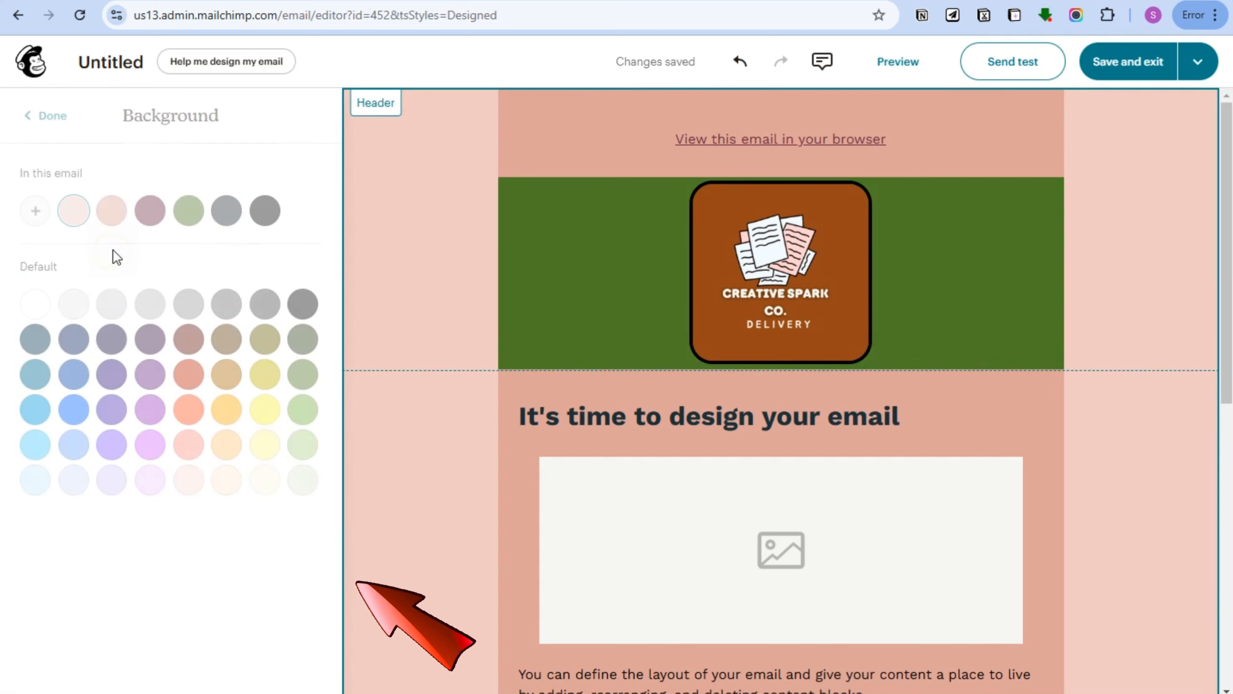
{"action": "left_click", "coordinate": [187, 306]}
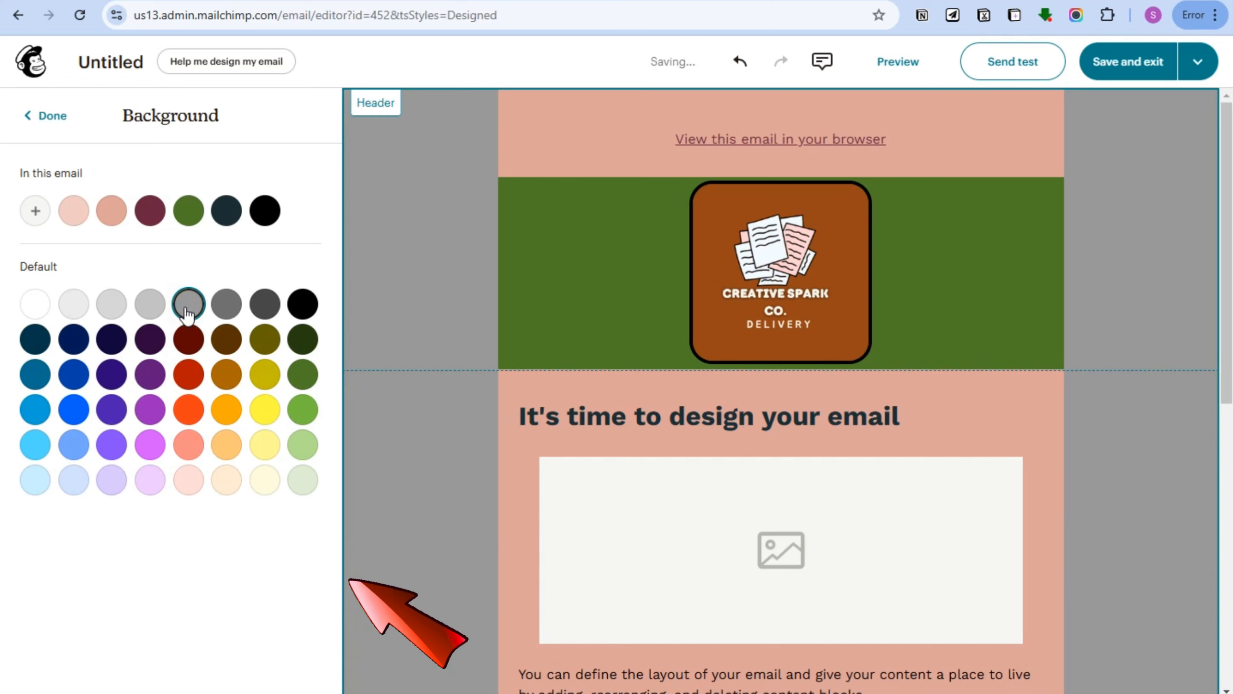
{"action": "left_click", "coordinate": [304, 375]}
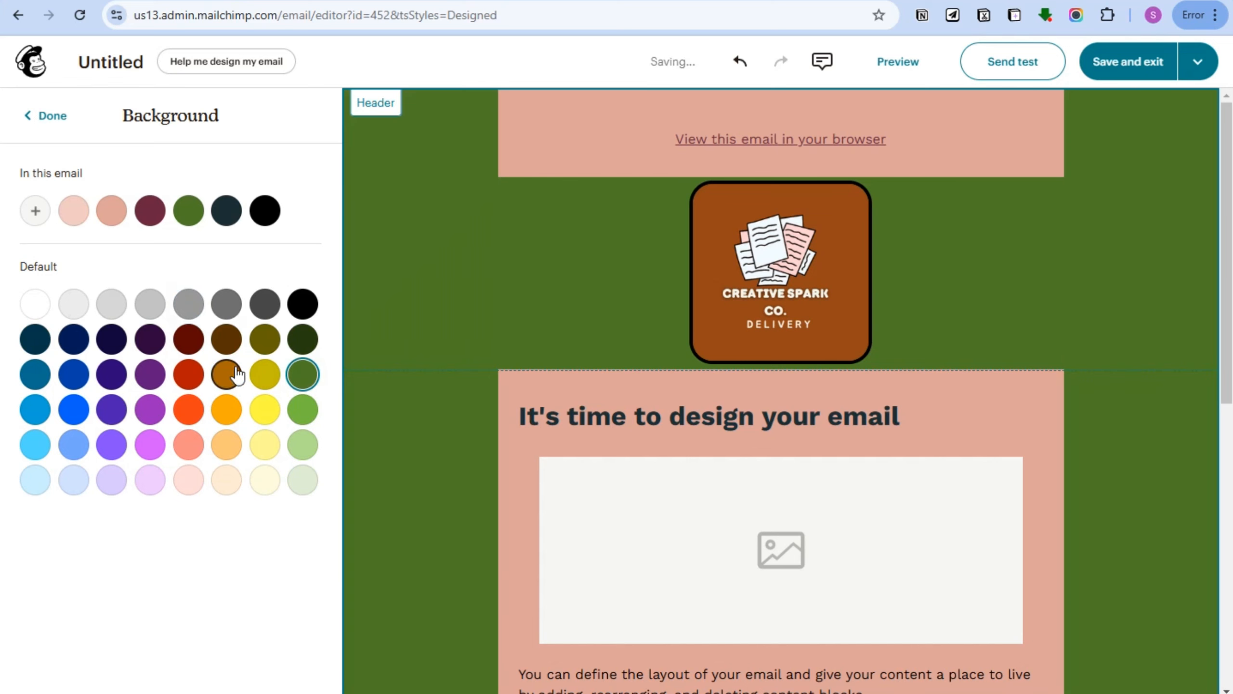
{"action": "left_click", "coordinate": [228, 304]}
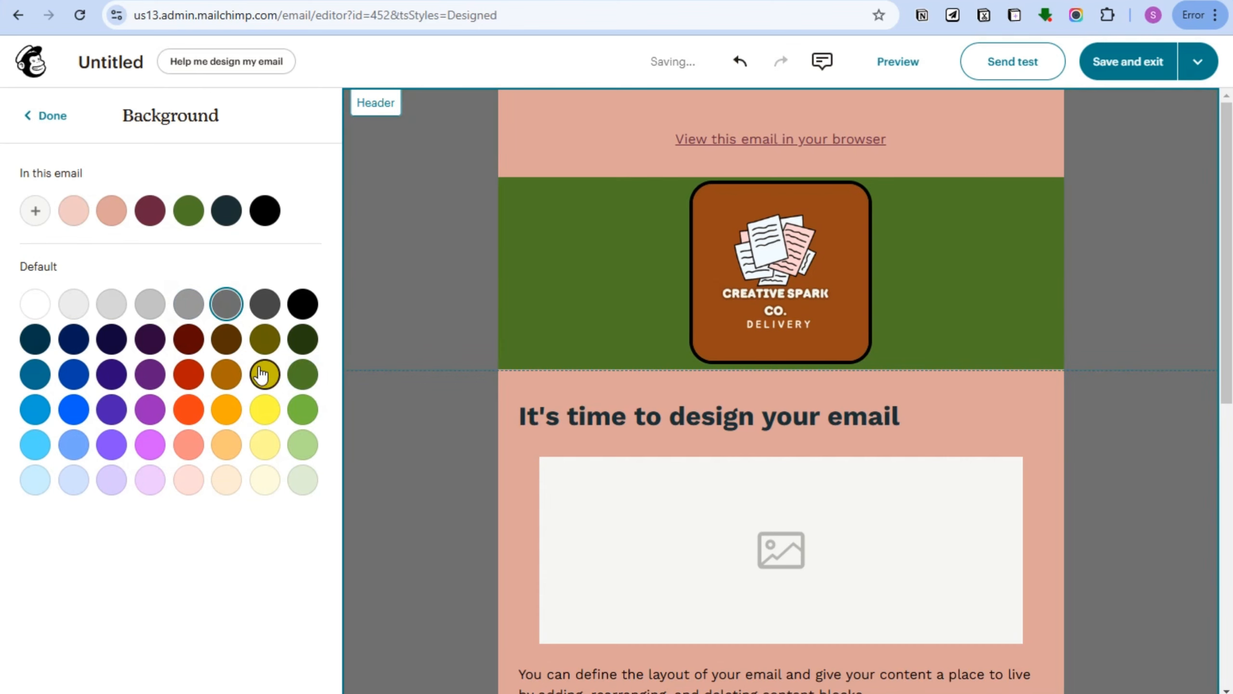
{"action": "left_click", "coordinate": [29, 119]}
Set the email body colour to light orange.
{"action": "left_click", "coordinate": [245, 248]}
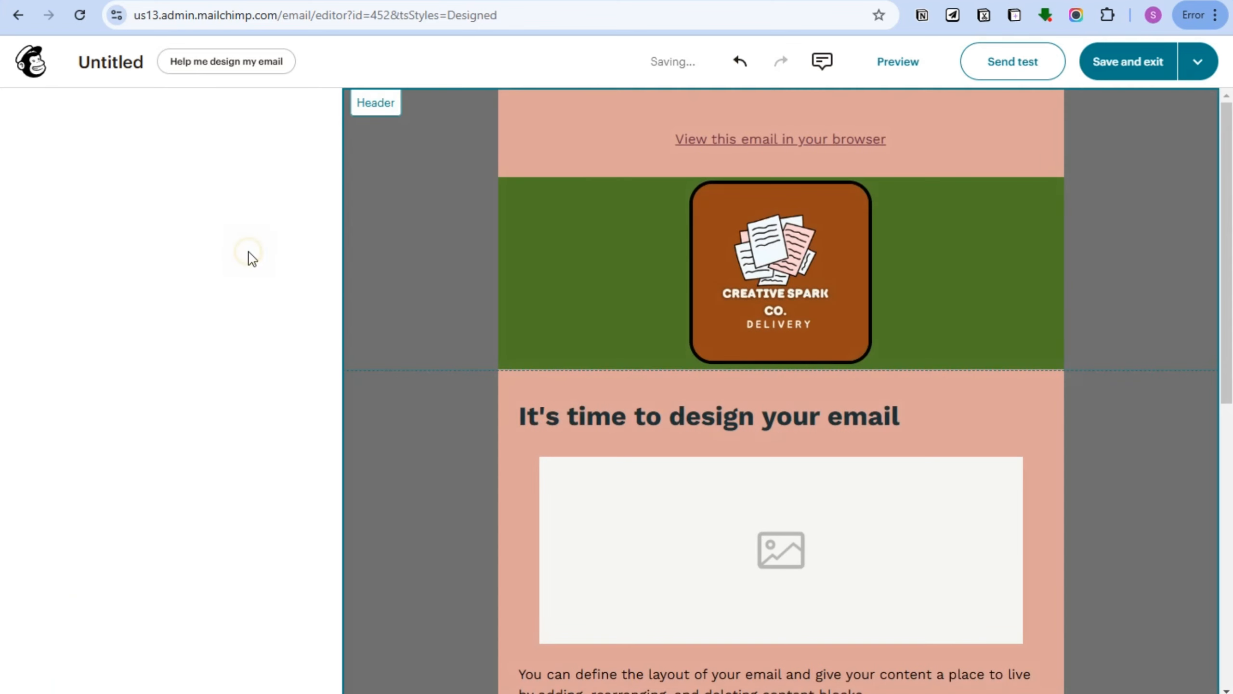
{"action": "left_click", "coordinate": [111, 211]}
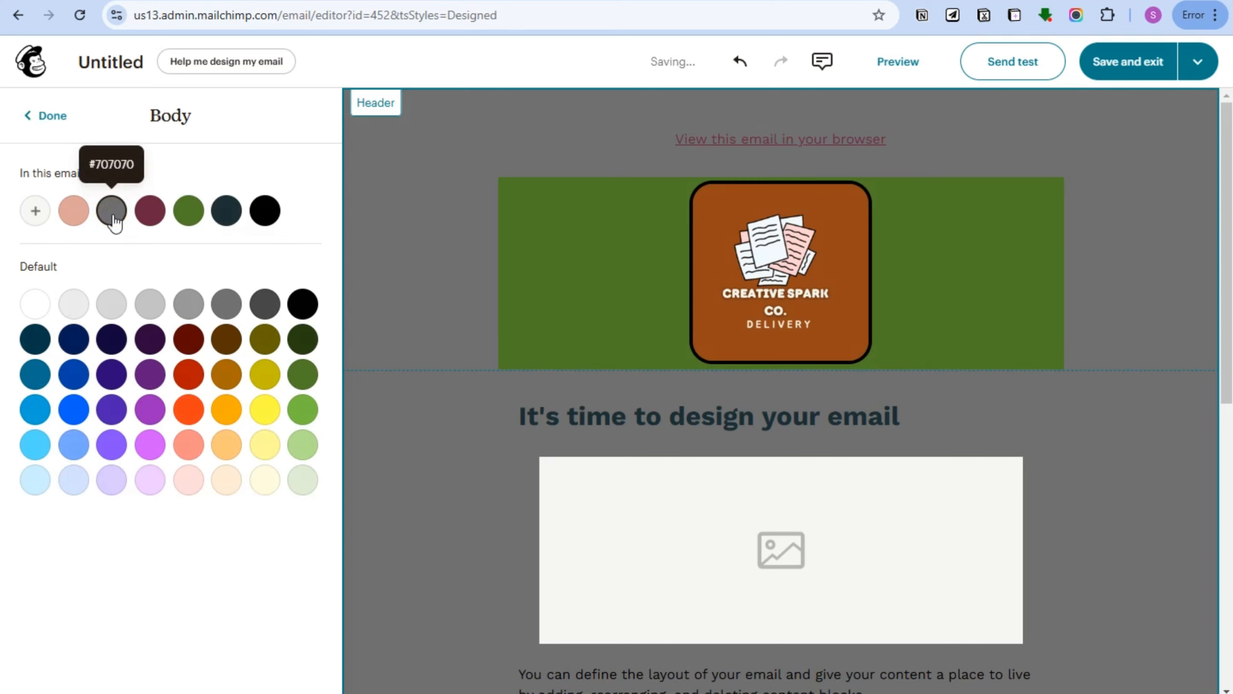
{"action": "left_click", "coordinate": [189, 214]}
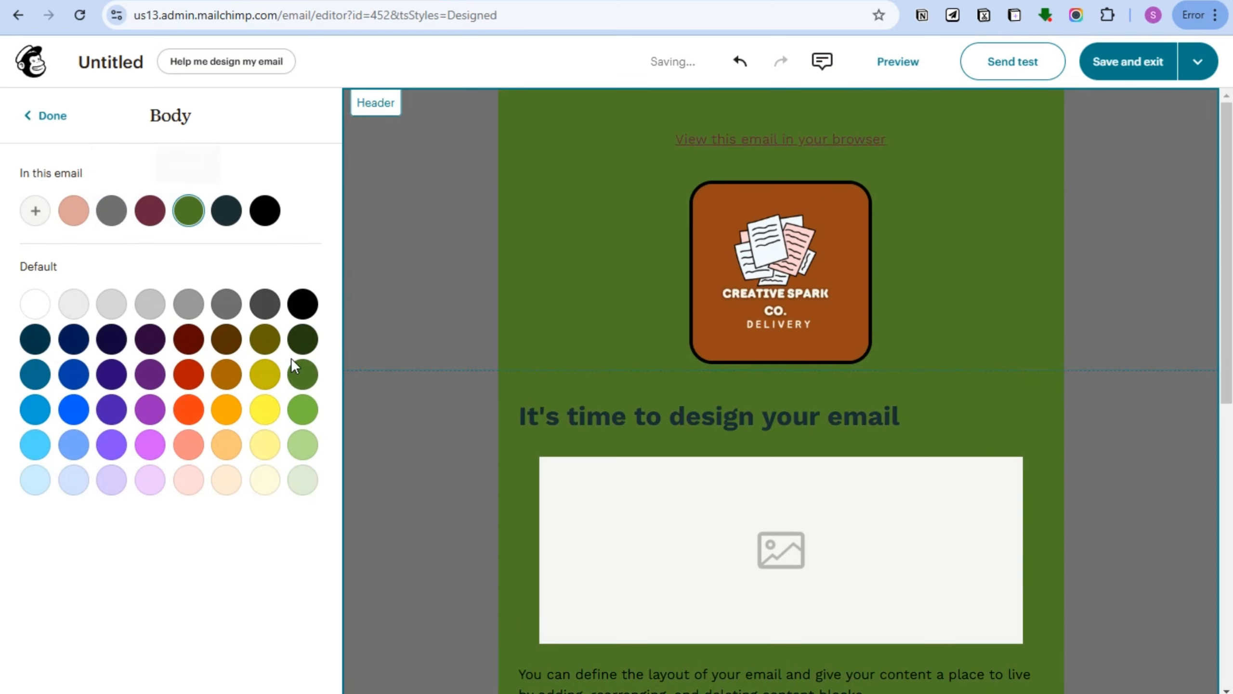
{"action": "left_click", "coordinate": [235, 313]}
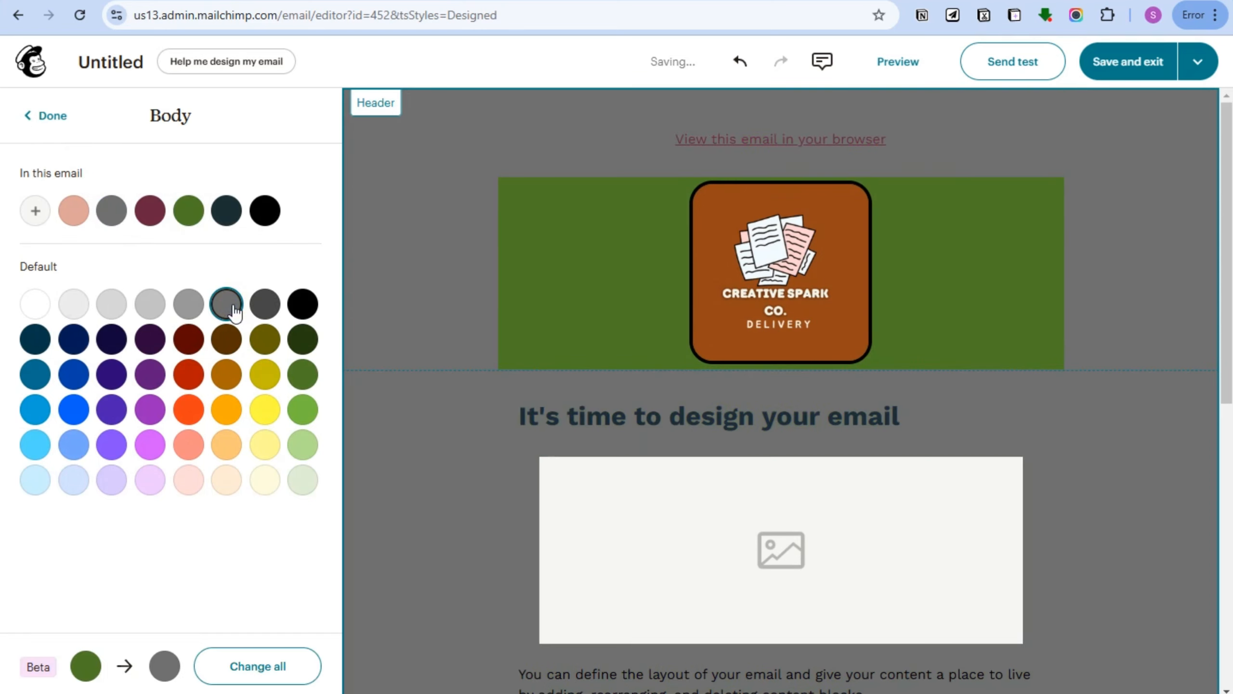
{"action": "left_click", "coordinate": [228, 443]}
{"action": "left_click", "coordinate": [41, 122]}
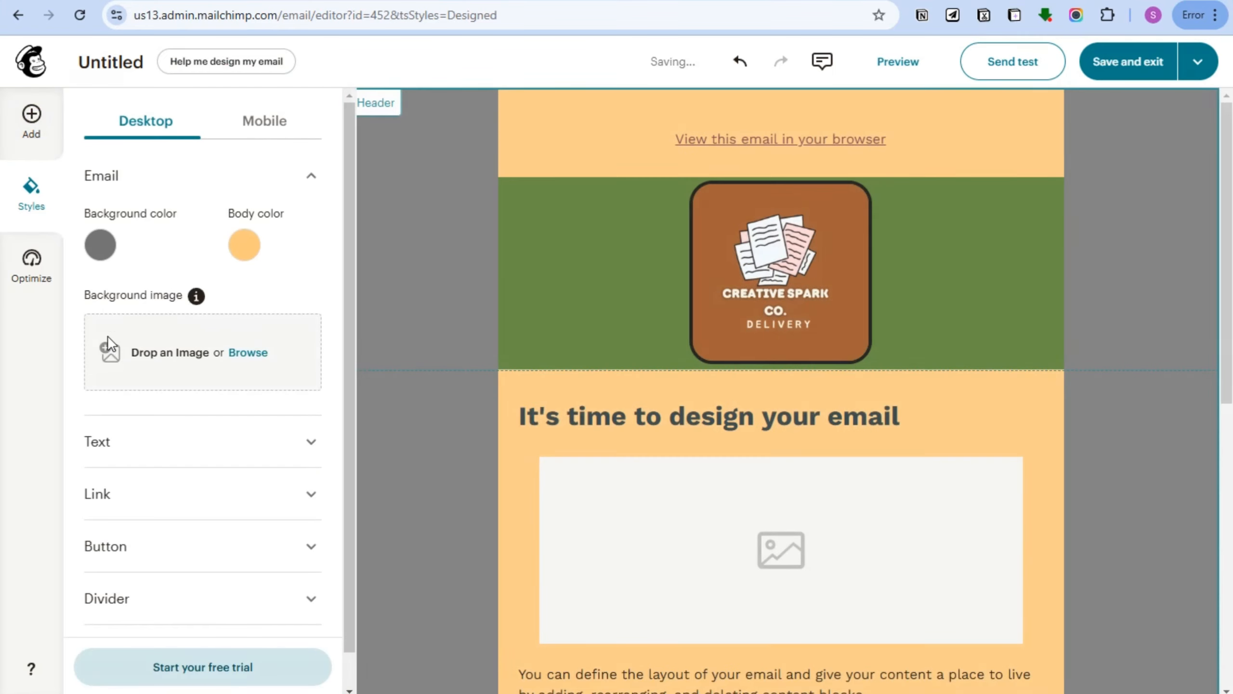
Use the Canva banner as the email background image, with Fill size and Center position.
{"action": "scroll", "coordinate": [226, 314], "scroll_direction": "down", "scroll_amount": 1}
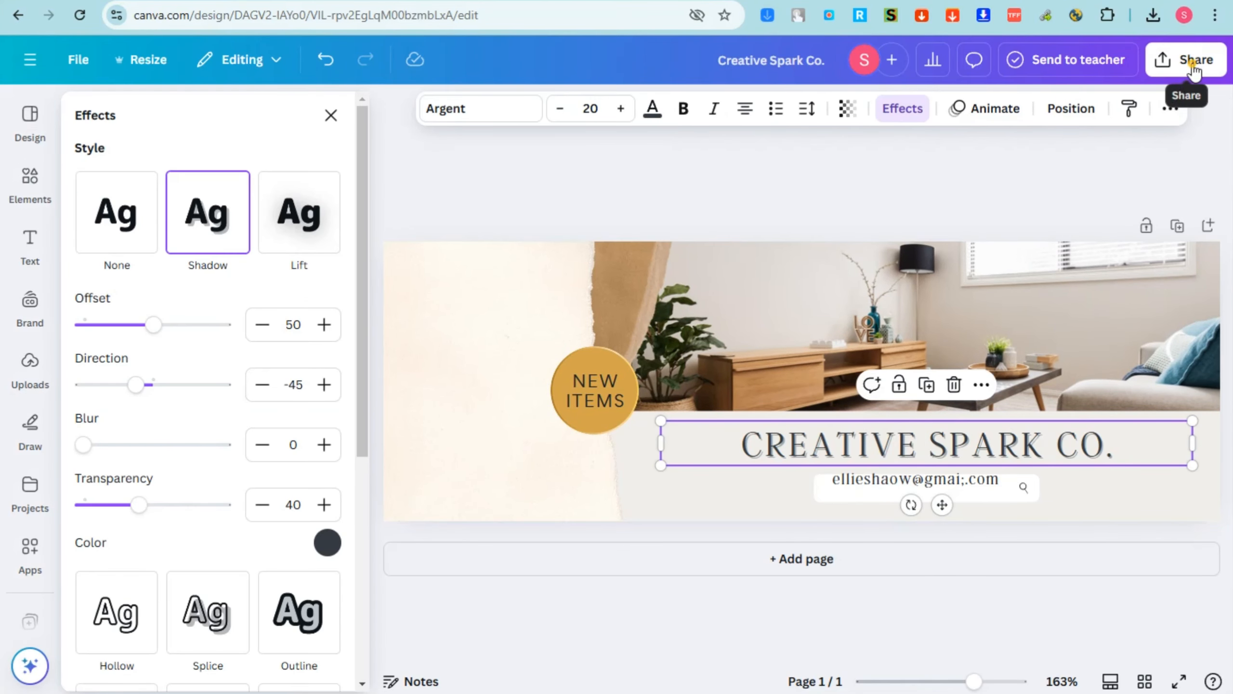
{"action": "left_click", "coordinate": [1193, 72]}
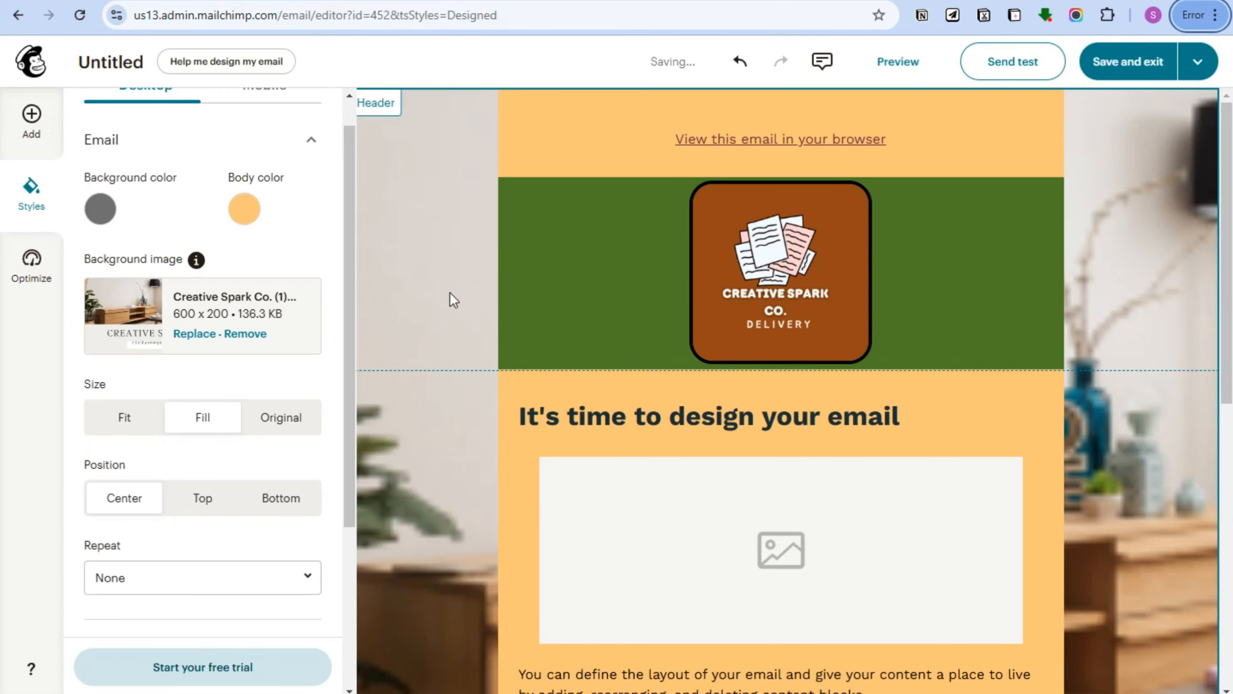
{"action": "left_click", "coordinate": [132, 427]}
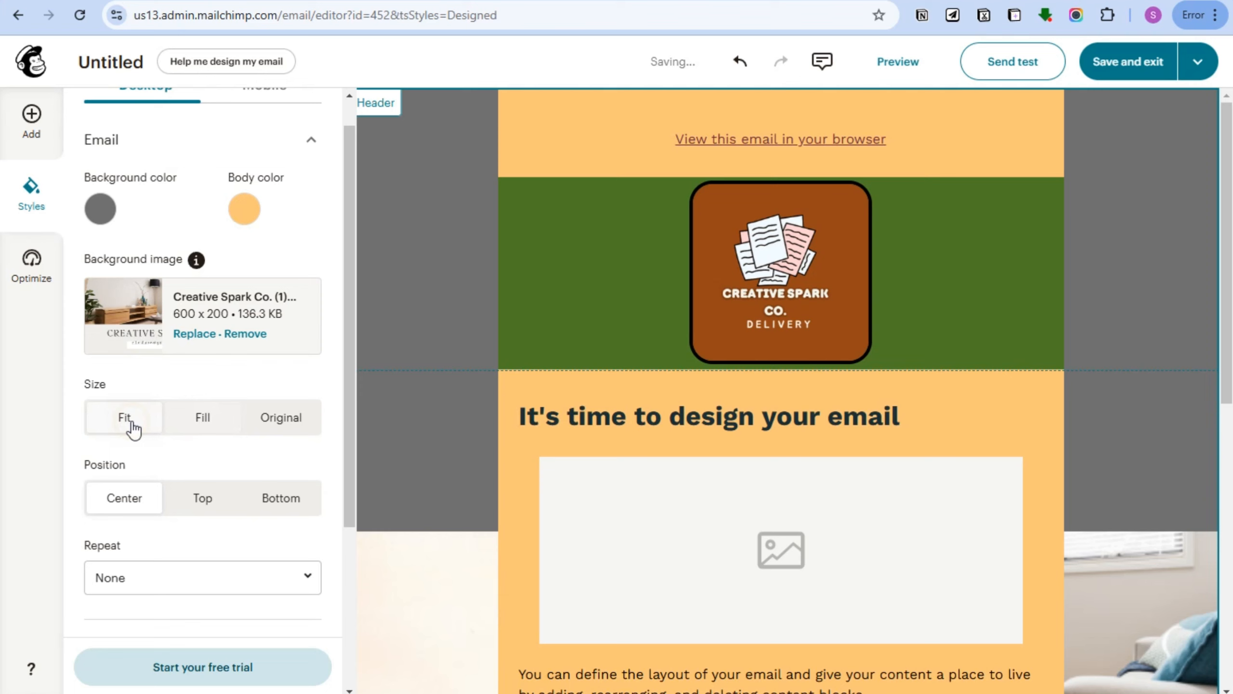
{"action": "left_click", "coordinate": [200, 423]}
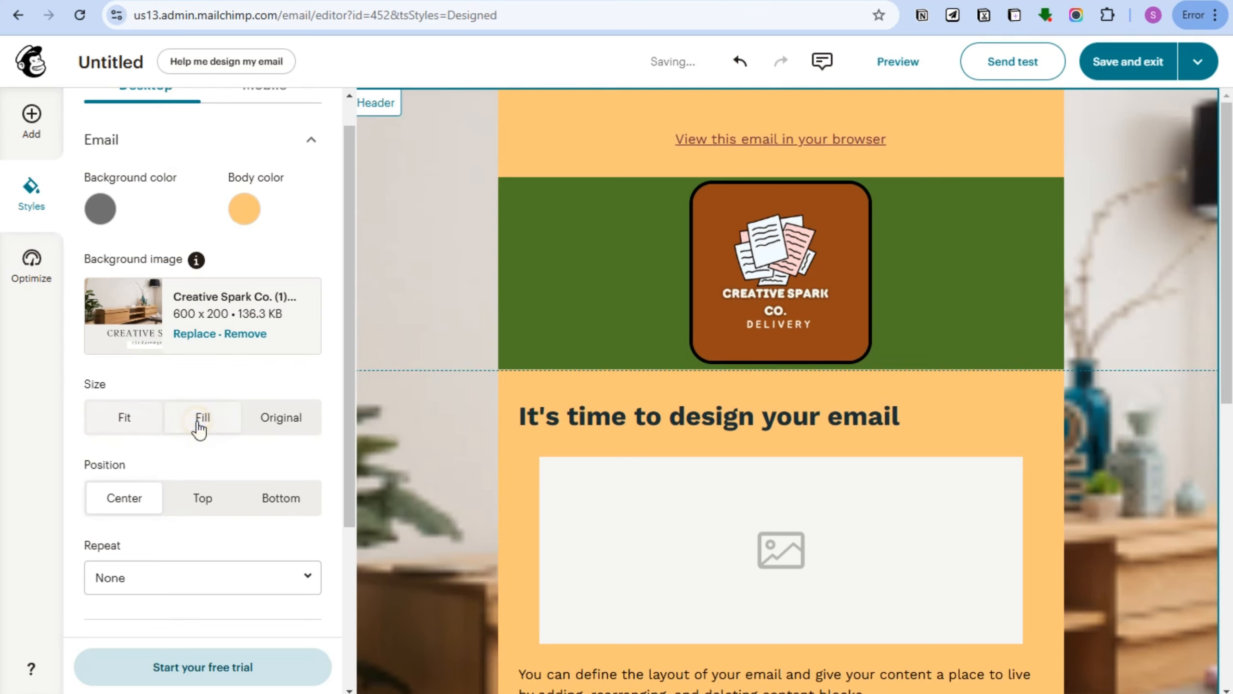
{"action": "left_click", "coordinate": [202, 506]}
{"action": "left_click", "coordinate": [268, 507]}
{"action": "left_click", "coordinate": [134, 511]}
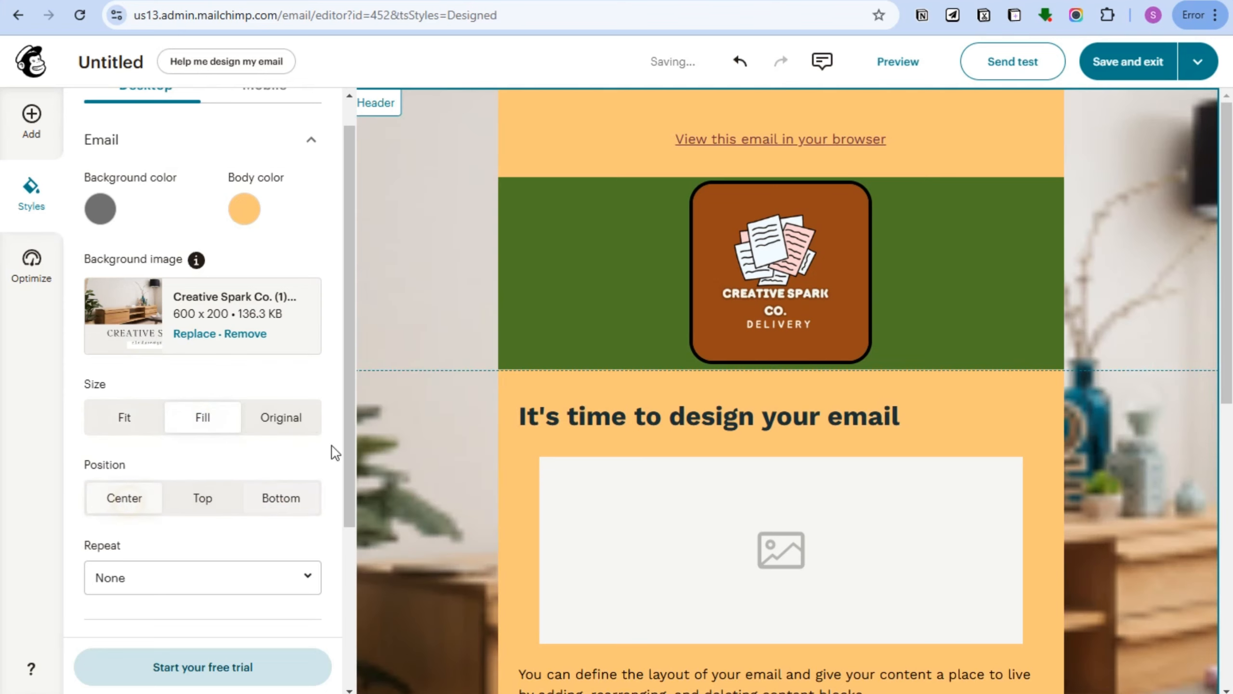
Select the placeholder content image block to edit its settings.
{"action": "scroll", "coordinate": [505, 516], "scroll_direction": "down", "scroll_amount": 4}
{"action": "scroll", "coordinate": [134, 454], "scroll_direction": "down", "scroll_amount": 2}
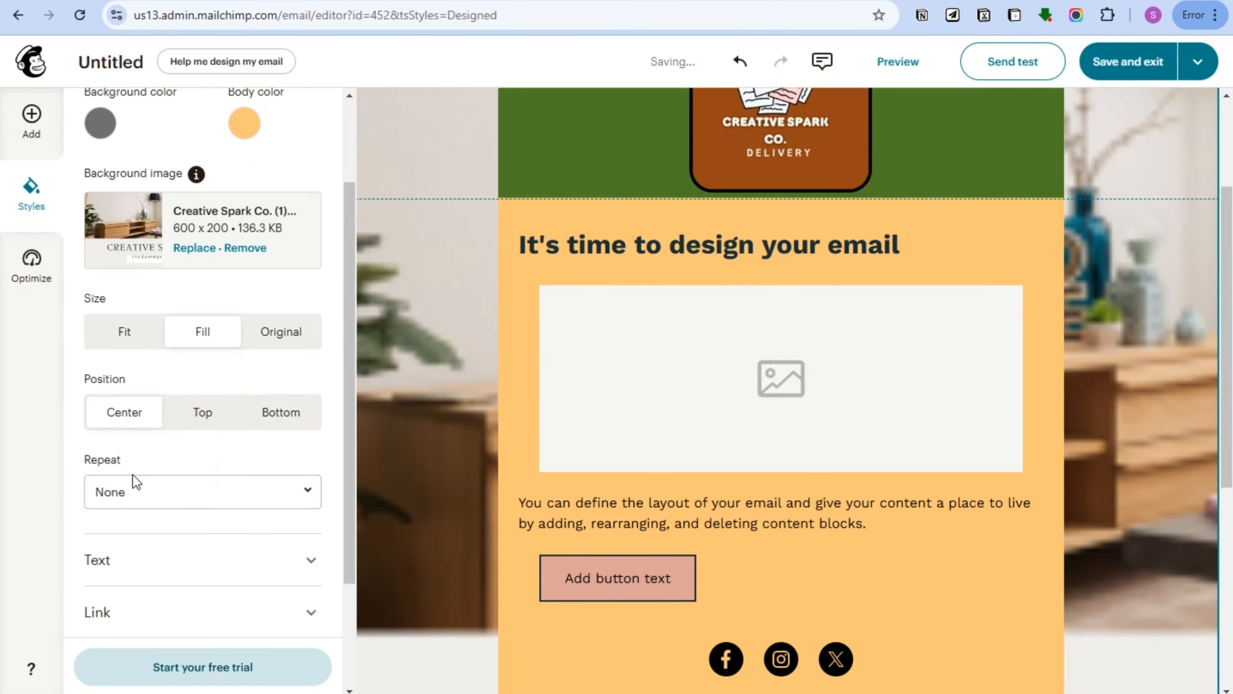
{"action": "scroll", "coordinate": [271, 600], "scroll_direction": "down", "scroll_amount": 3}
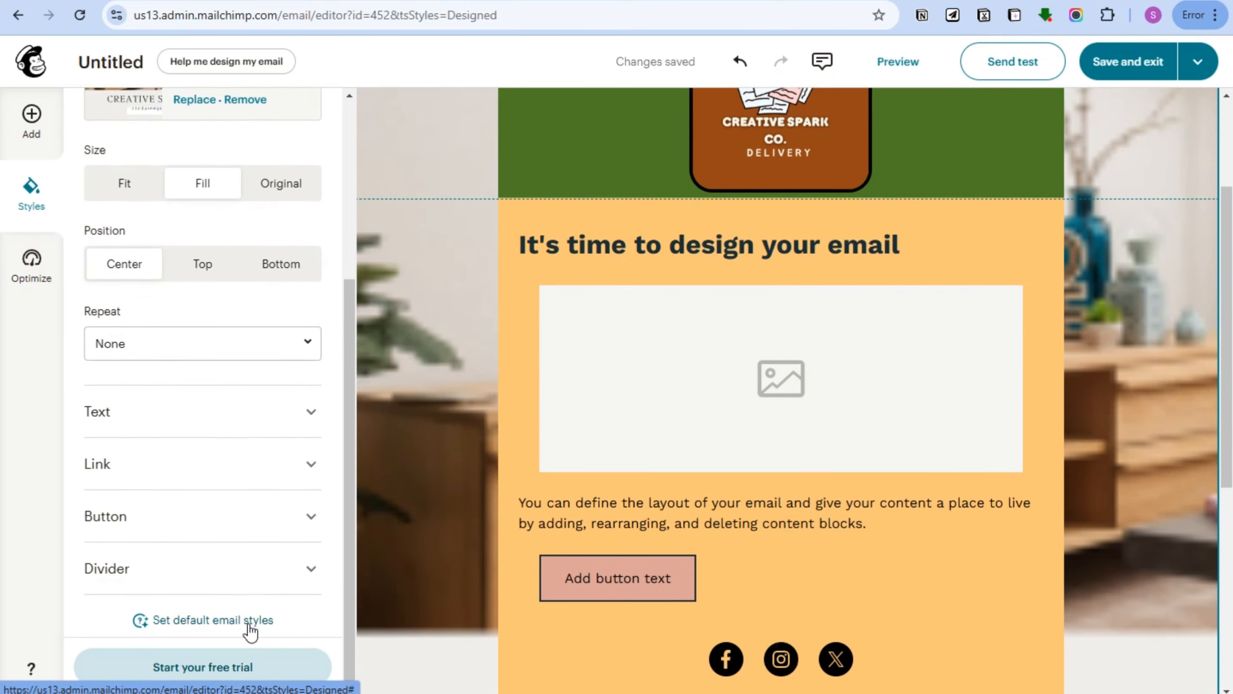
{"action": "scroll", "coordinate": [252, 592], "scroll_direction": "up", "scroll_amount": 4}
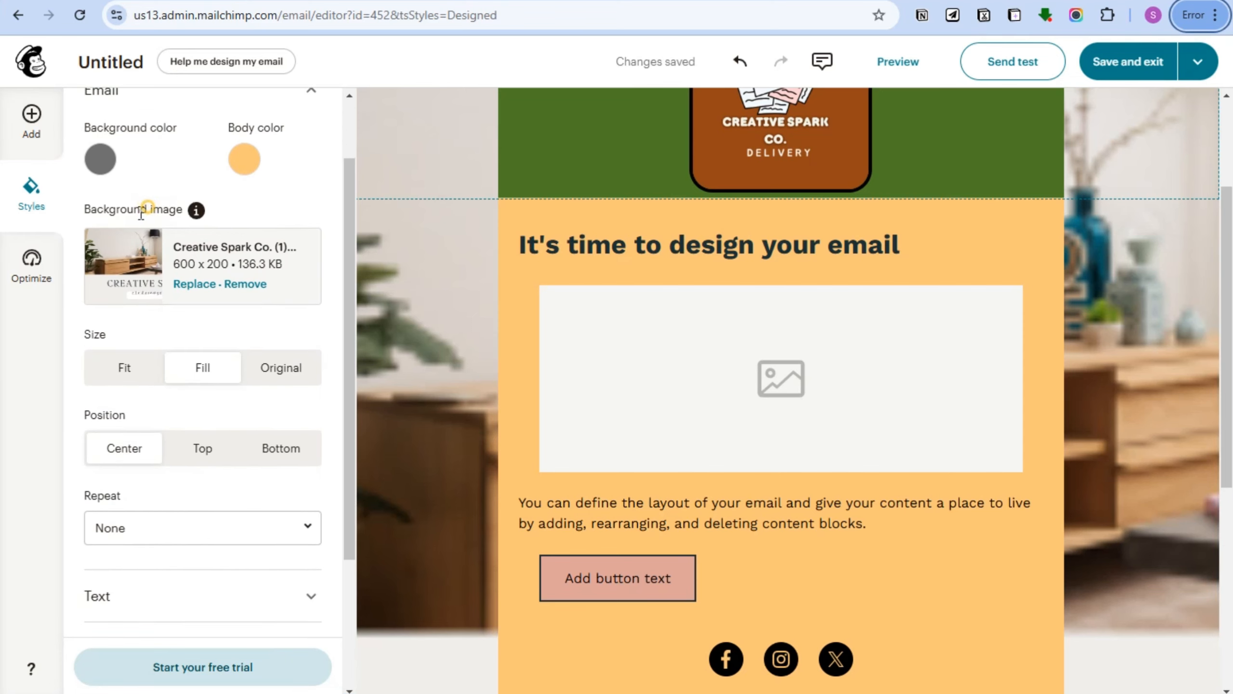
{"action": "left_click", "coordinate": [32, 278]}
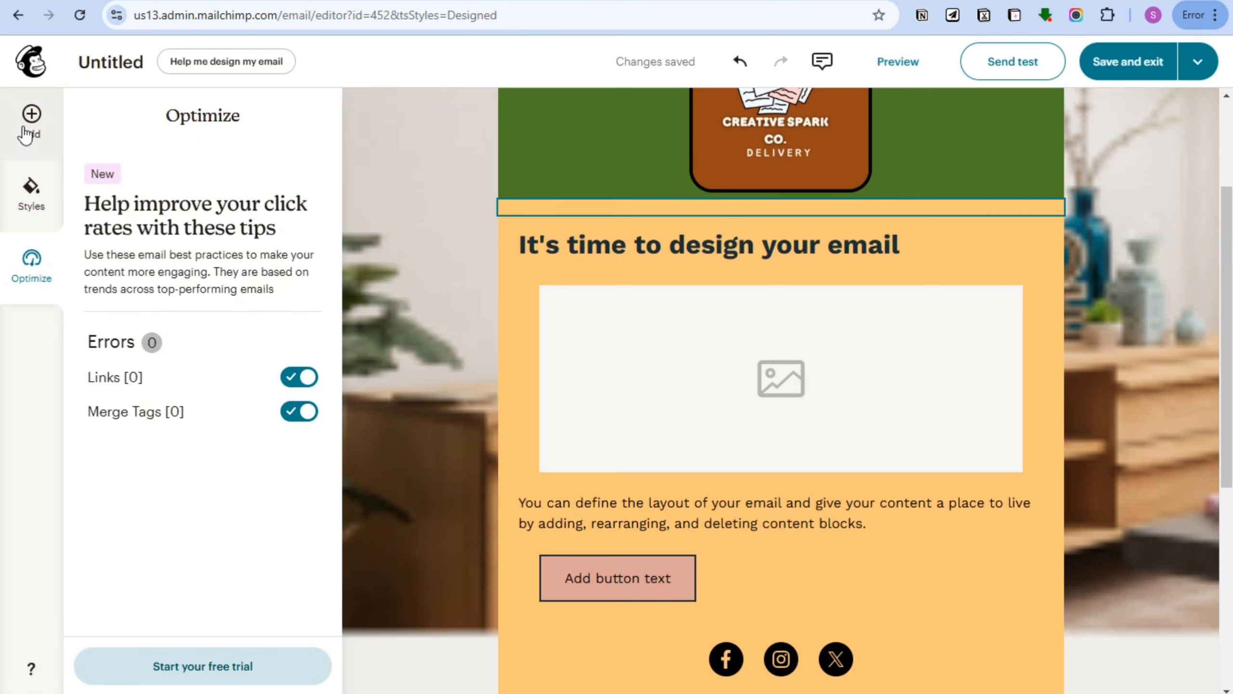
{"action": "left_click", "coordinate": [698, 348]}
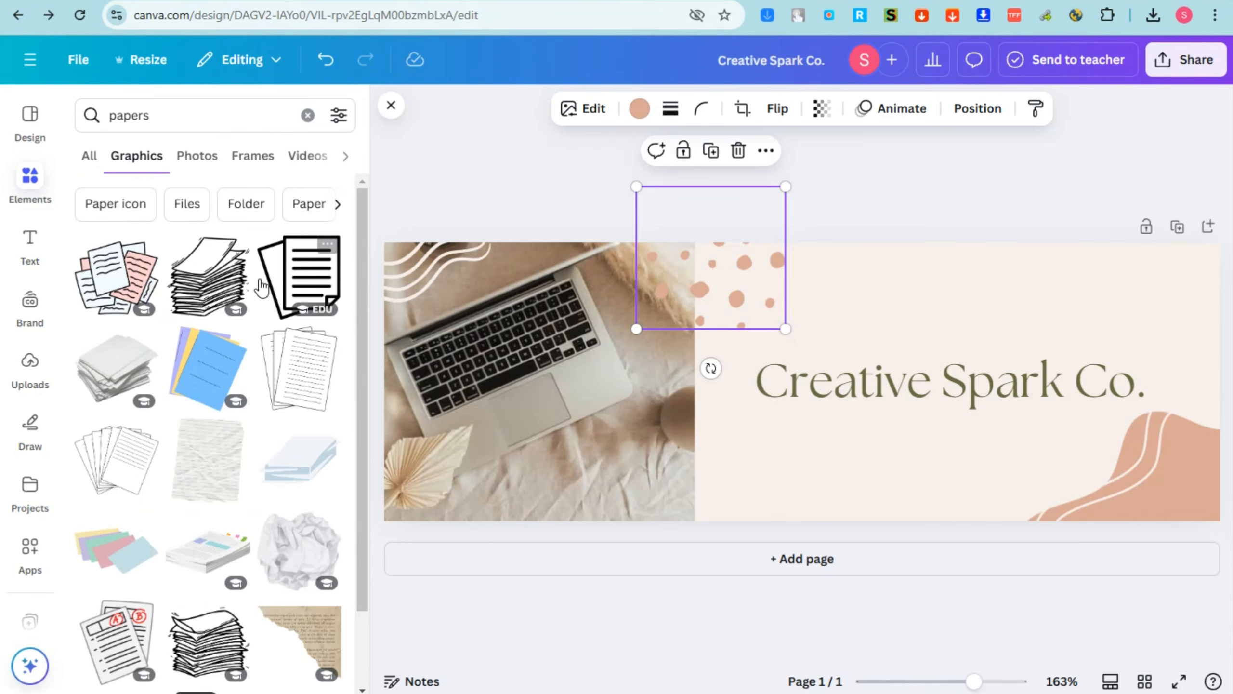
Place paper-stack, blue-papers, lined-papers and document graphics along the Creative Spark Co. banner.
{"action": "left_click_drag", "start_coordinate": [209, 277], "coordinate": [1208, 305]}
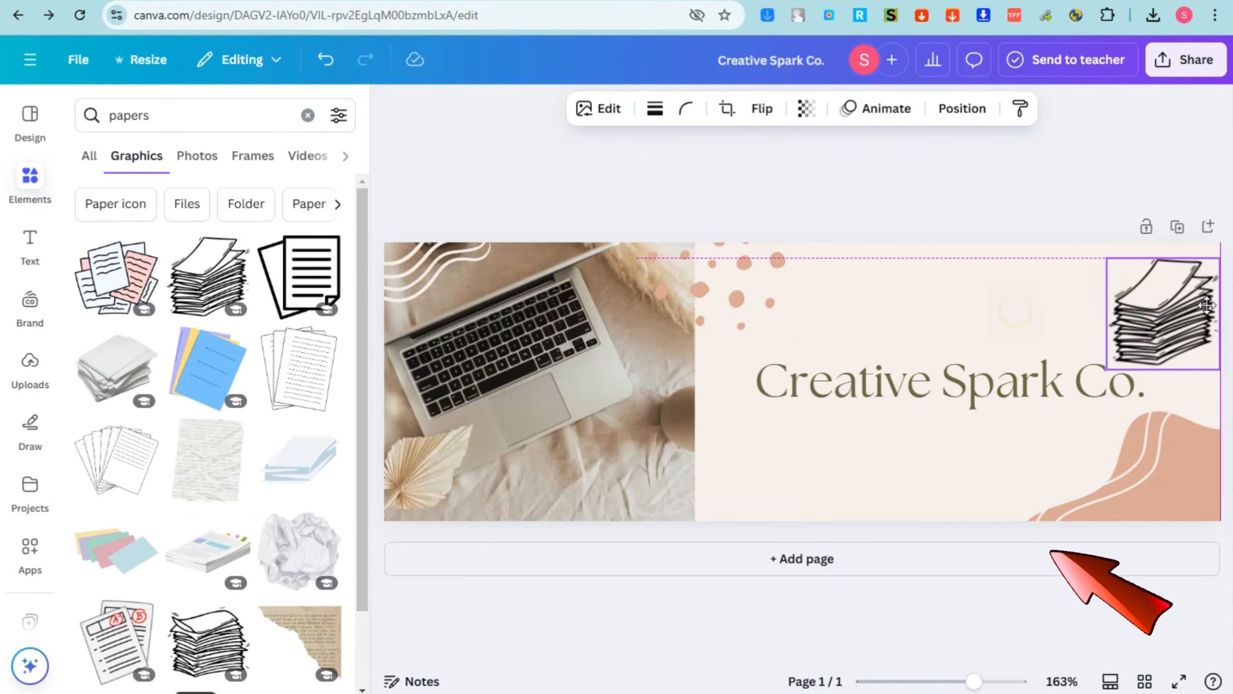
{"action": "left_click_drag", "start_coordinate": [209, 368], "coordinate": [818, 446]}
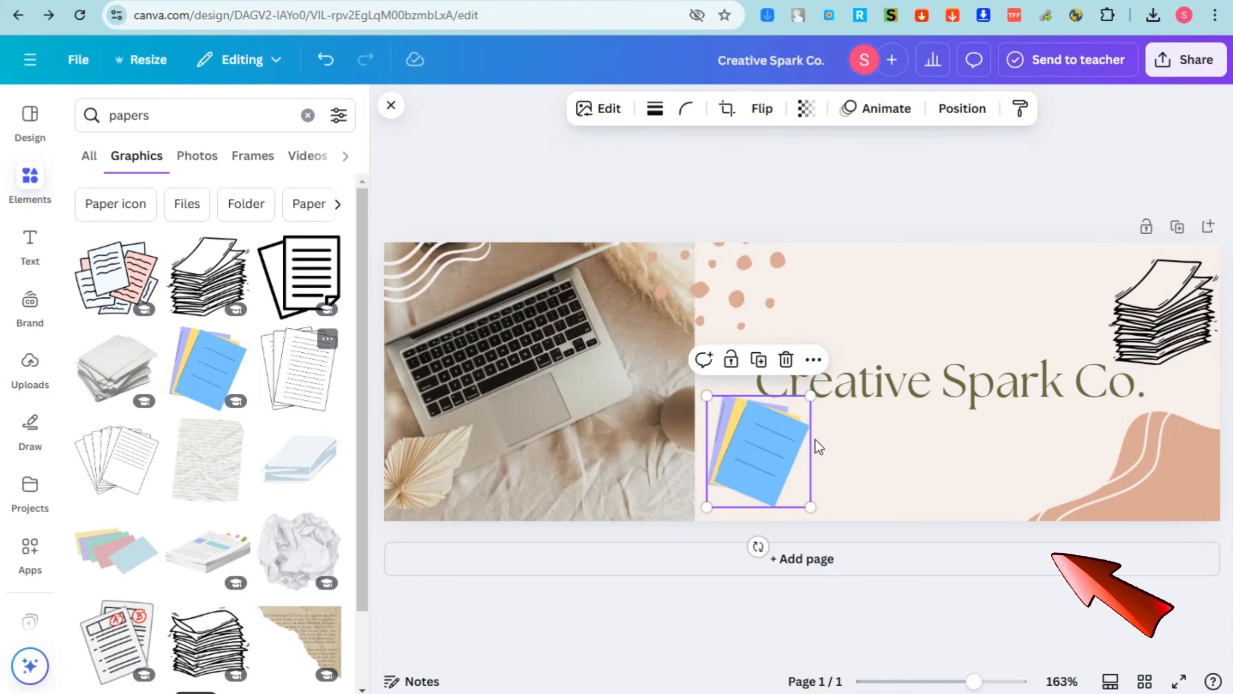
{"action": "left_click_drag", "start_coordinate": [809, 402], "coordinate": [802, 411]}
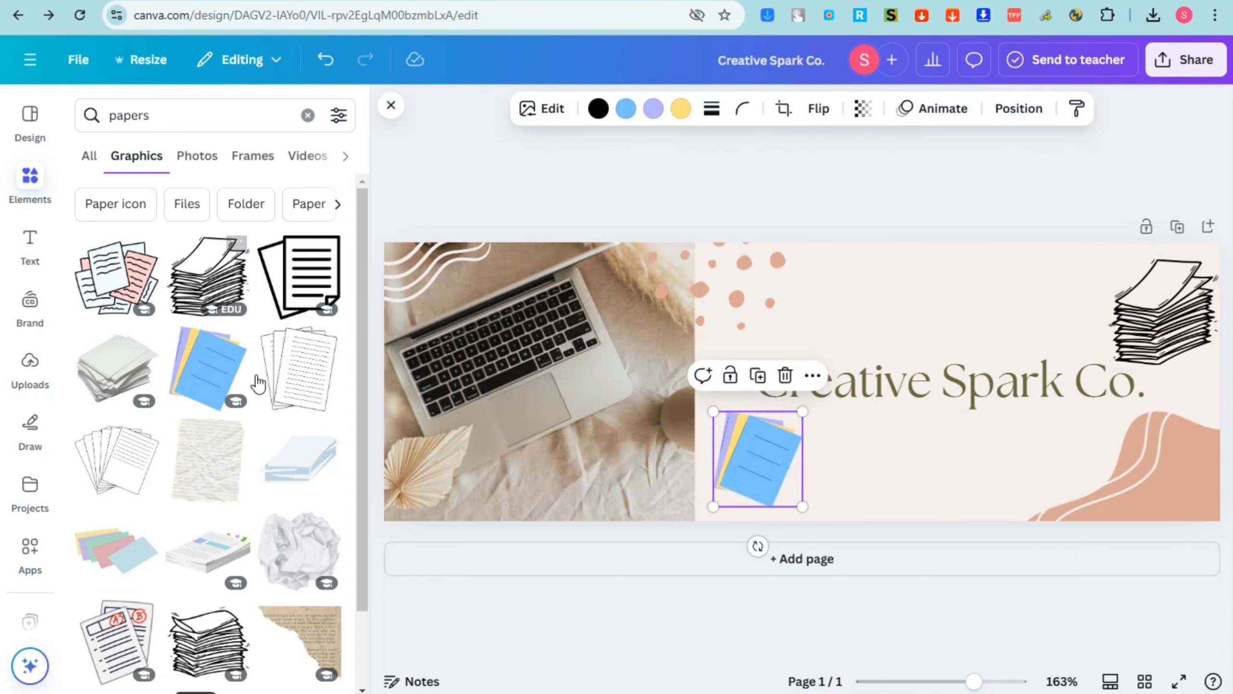
{"action": "left_click_drag", "start_coordinate": [265, 382], "coordinate": [952, 301]}
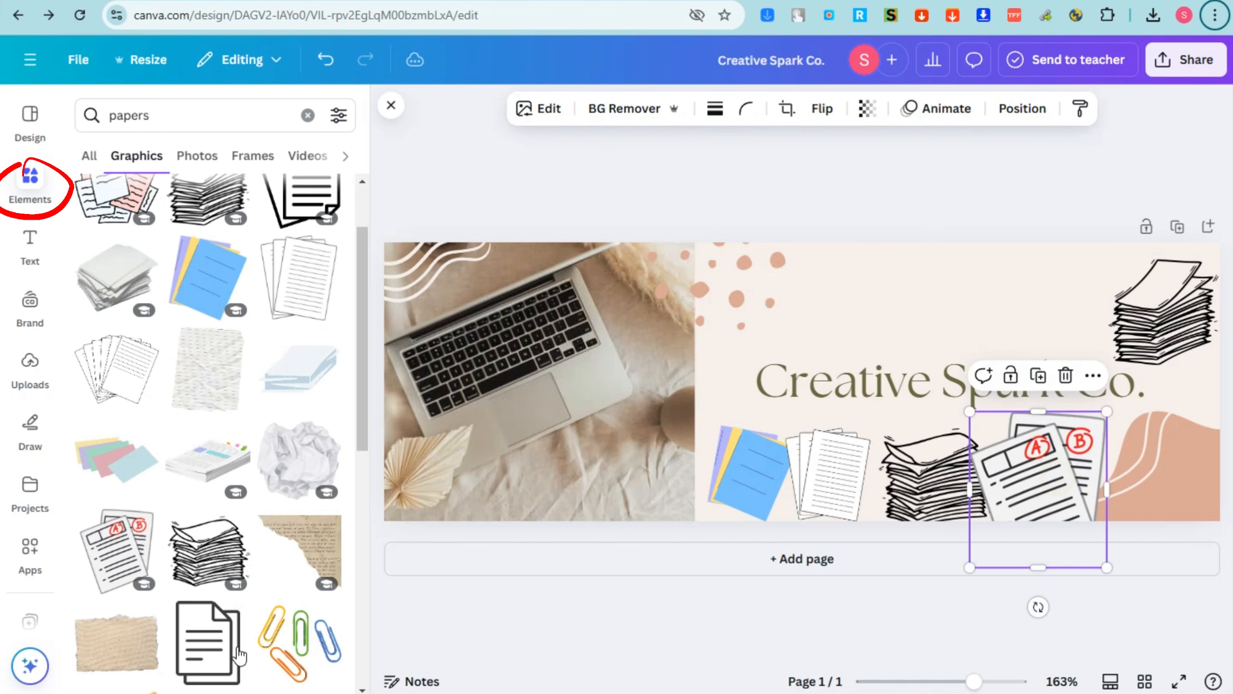
{"action": "left_click_drag", "start_coordinate": [208, 641], "coordinate": [1175, 485]}
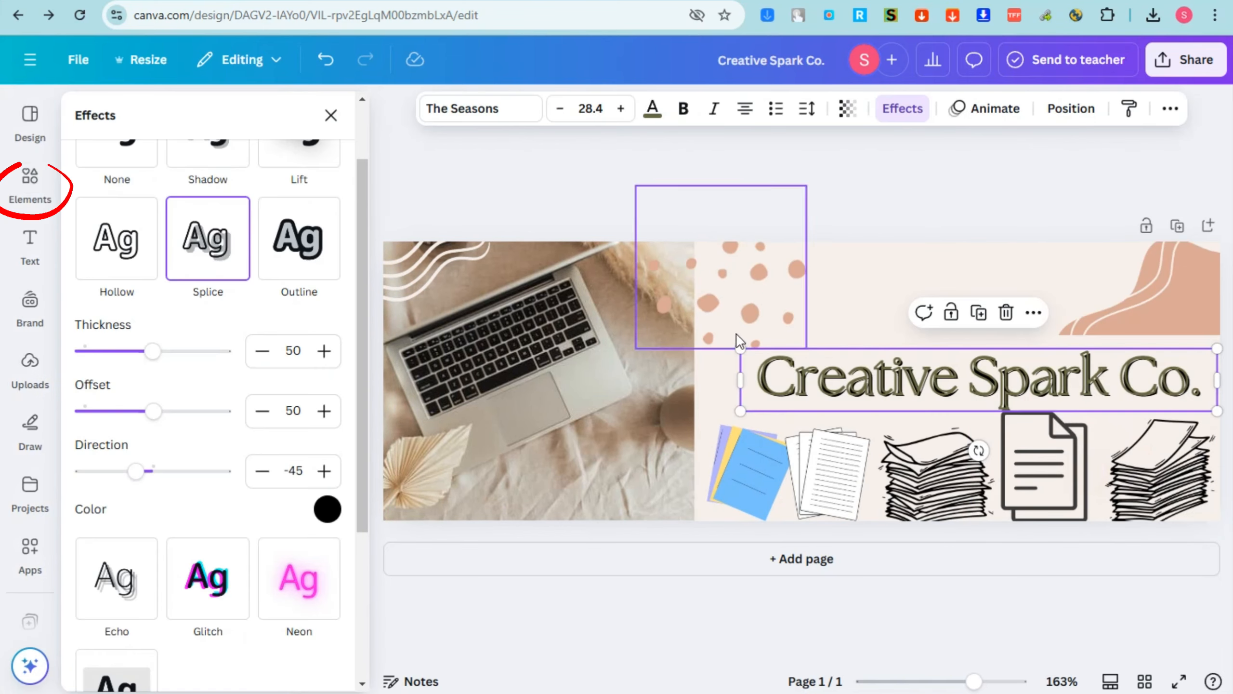
{"action": "left_click_drag", "start_coordinate": [744, 350], "coordinate": [706, 344]}
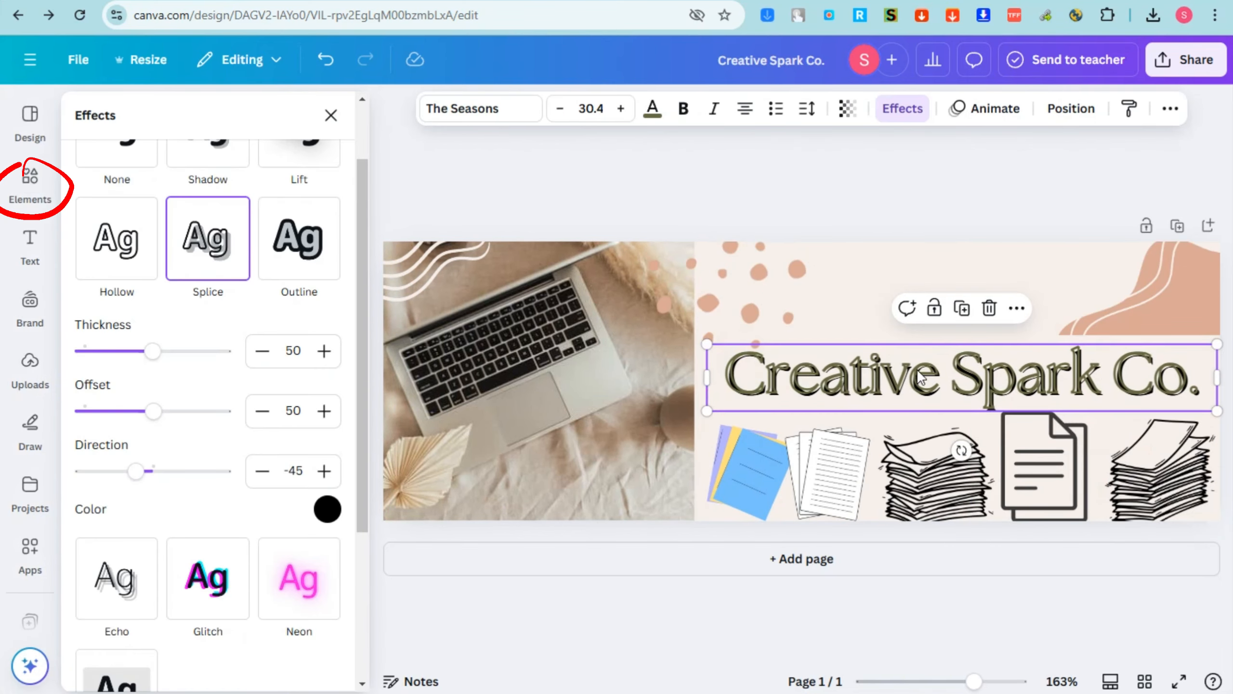
{"action": "left_click", "coordinate": [1192, 60]}
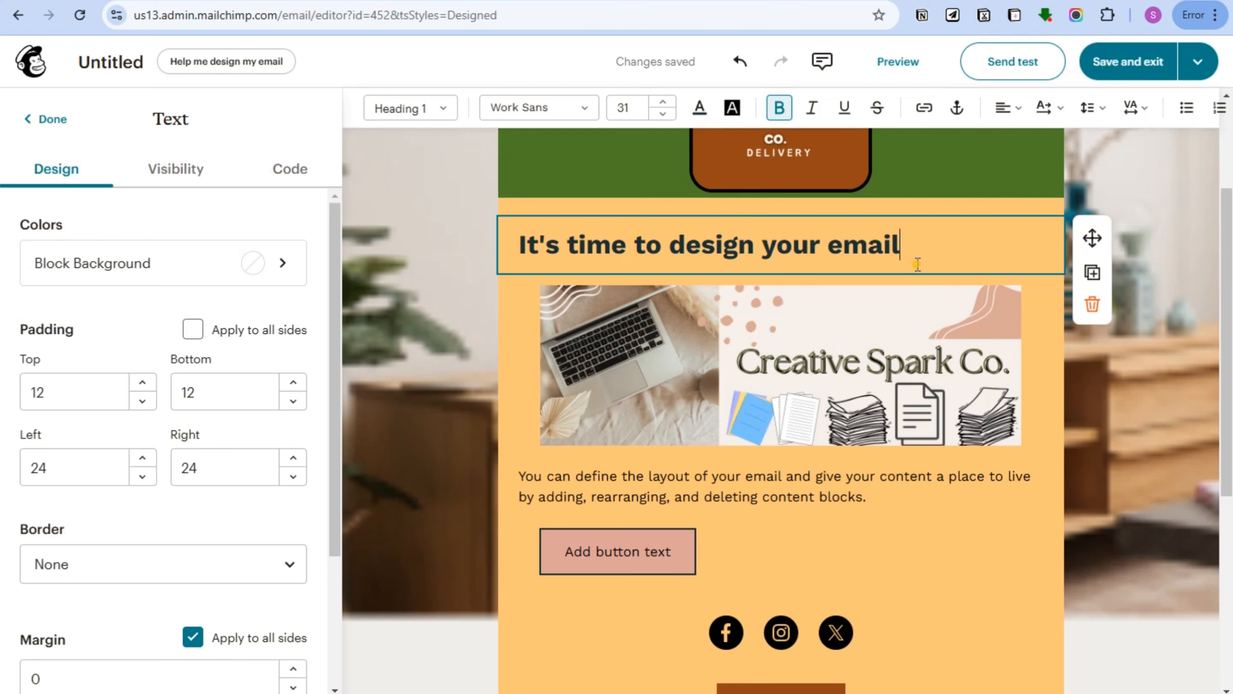
Delete the 'It's time to design your email' heading and paste in the tagline and description.
{"action": "left_click_drag", "start_coordinate": [844, 244], "coordinate": [917, 244]}
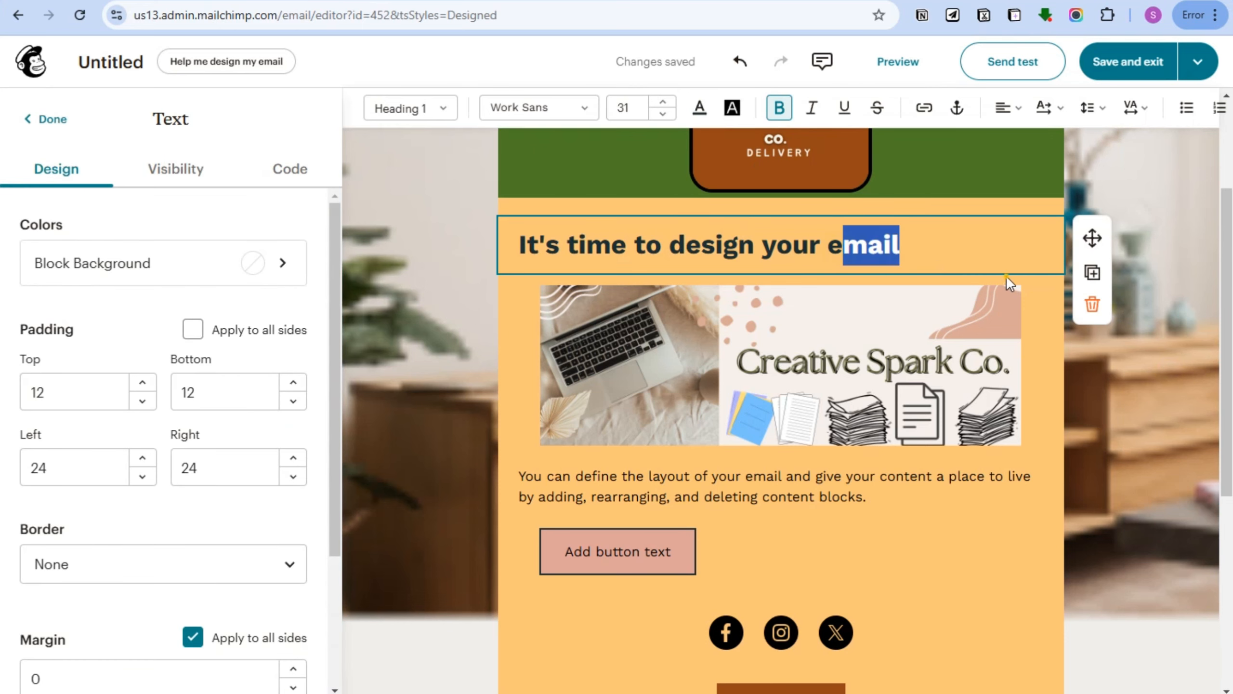
{"action": "left_click", "coordinate": [1006, 278]}
{"action": "left_click", "coordinate": [899, 245]}
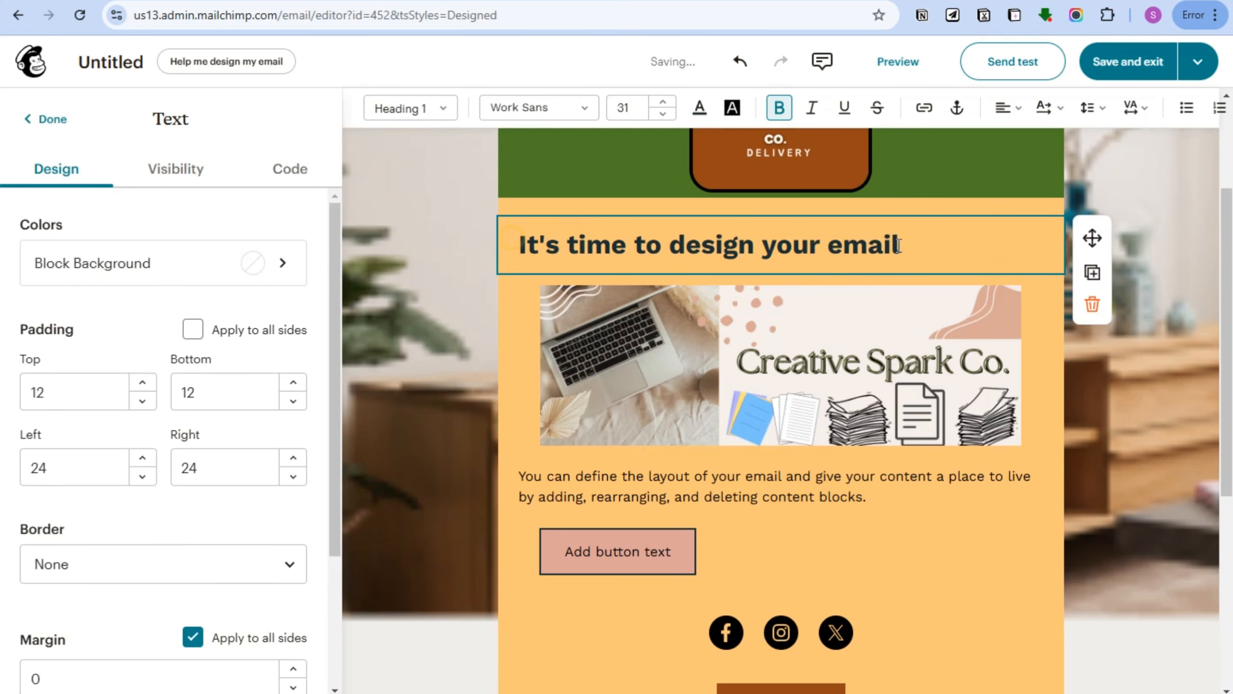
{"action": "left_click", "coordinate": [1093, 303]}
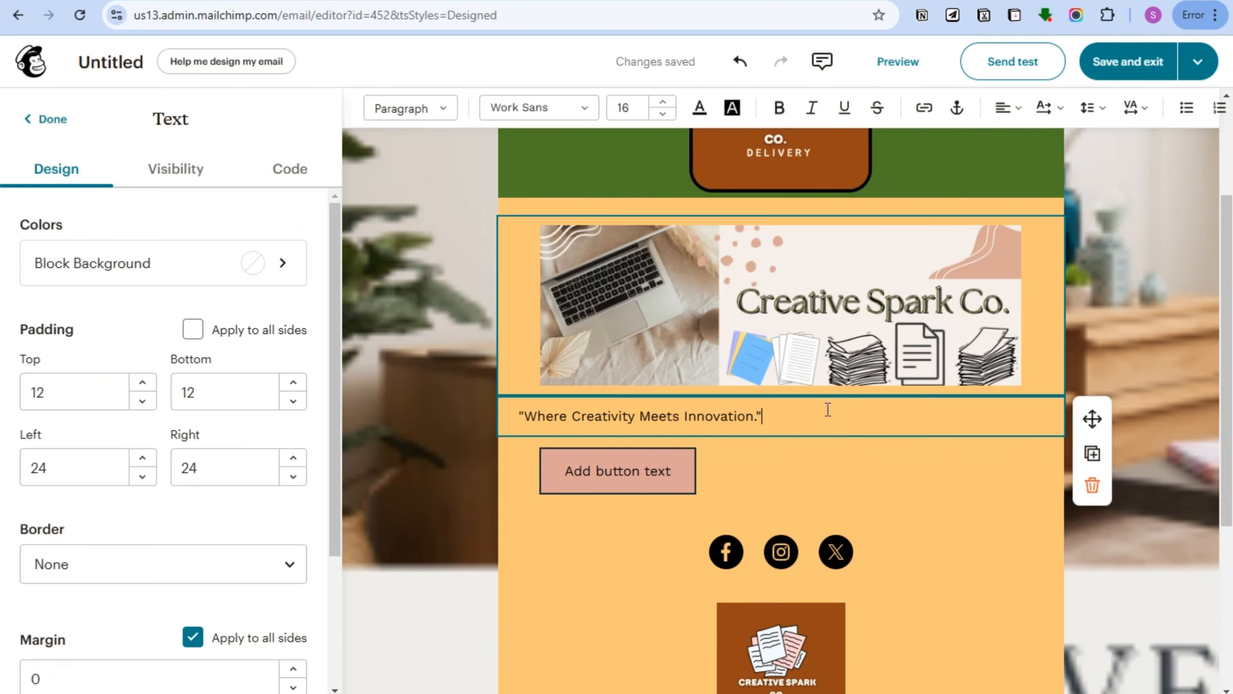
{"action": "type", "text": "Creative Spark Co. is a dynamic design and innovation agency dedicated to transforming ideas into impactful solutions. We specialize in bridging the gap between creativity and technology, offering a wide range of services from brand development and graphic design to digital strategy and product innovation. Our mission is to ignite your brand’s potential by blending artistic vision with cutting-edge strategies, delivering tailor-made solutions that resonate with your audience. Whether you're a startup or an established business, Creative Spark Co. is where creativity meets innovation, helping you stand out and succeed in a competitive market."}
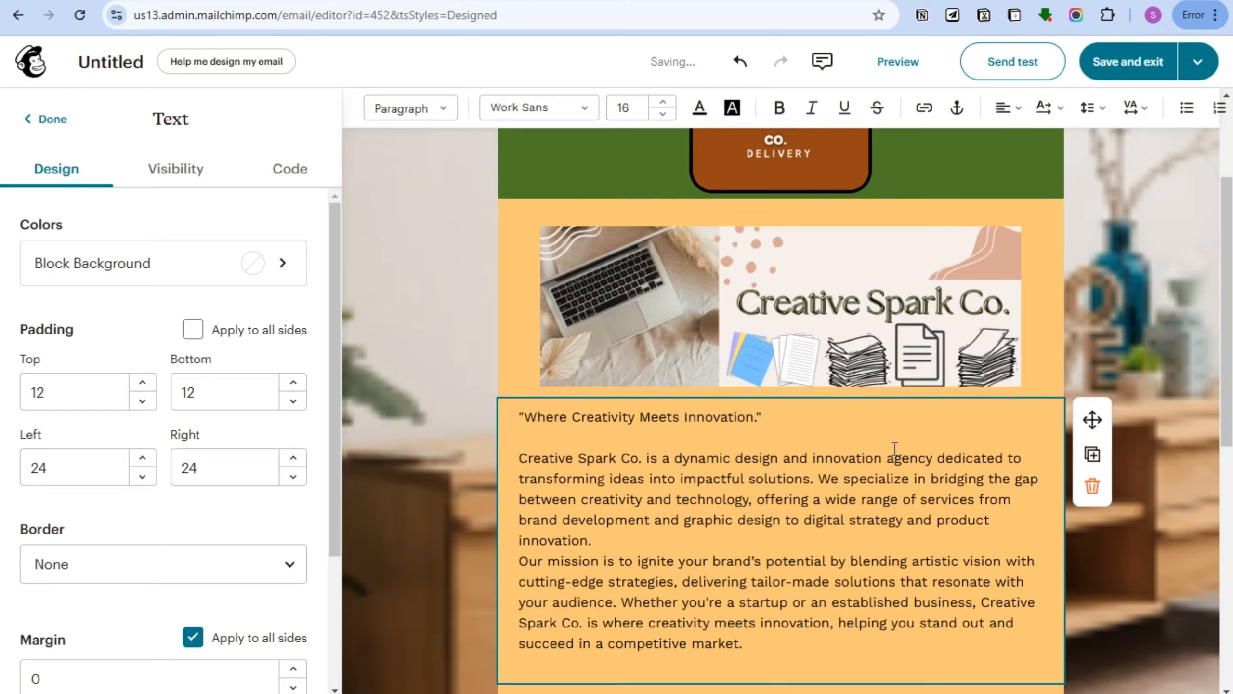
{"action": "scroll", "coordinate": [896, 461], "scroll_direction": "up", "scroll_amount": 3}
{"action": "scroll", "coordinate": [896, 461], "scroll_direction": "down", "scroll_amount": 4}
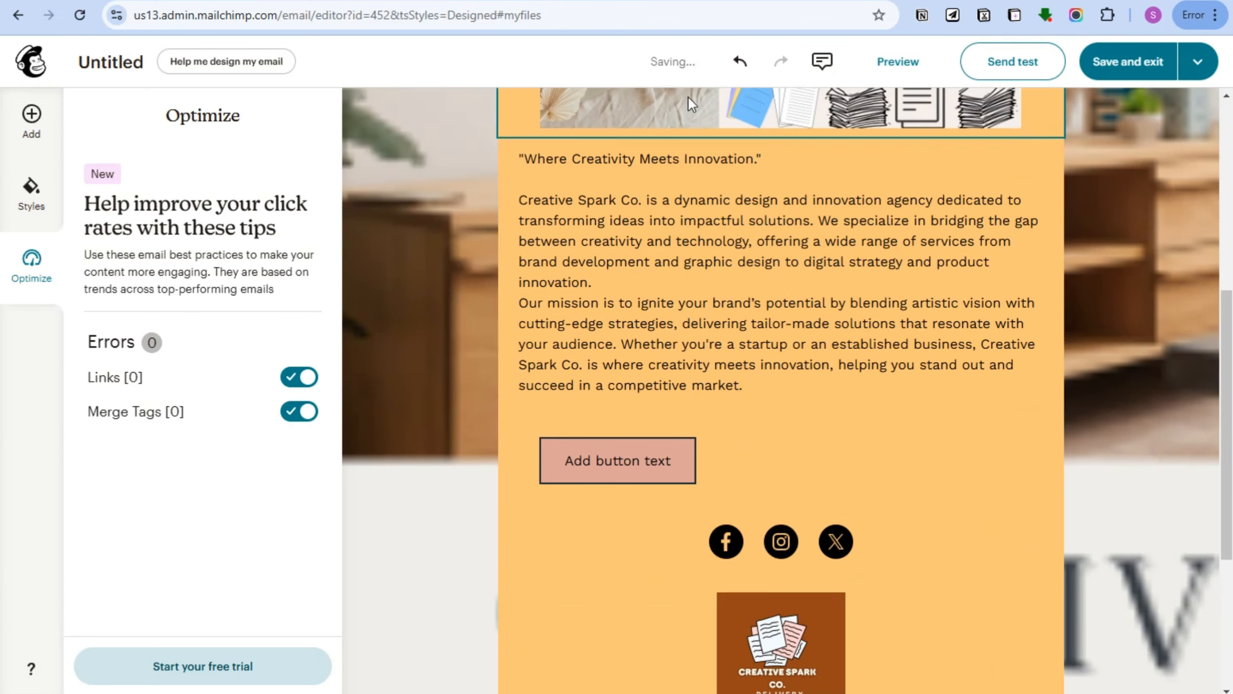
Change the description text's font and set the button to link to an email address.
{"action": "left_click", "coordinate": [666, 215]}
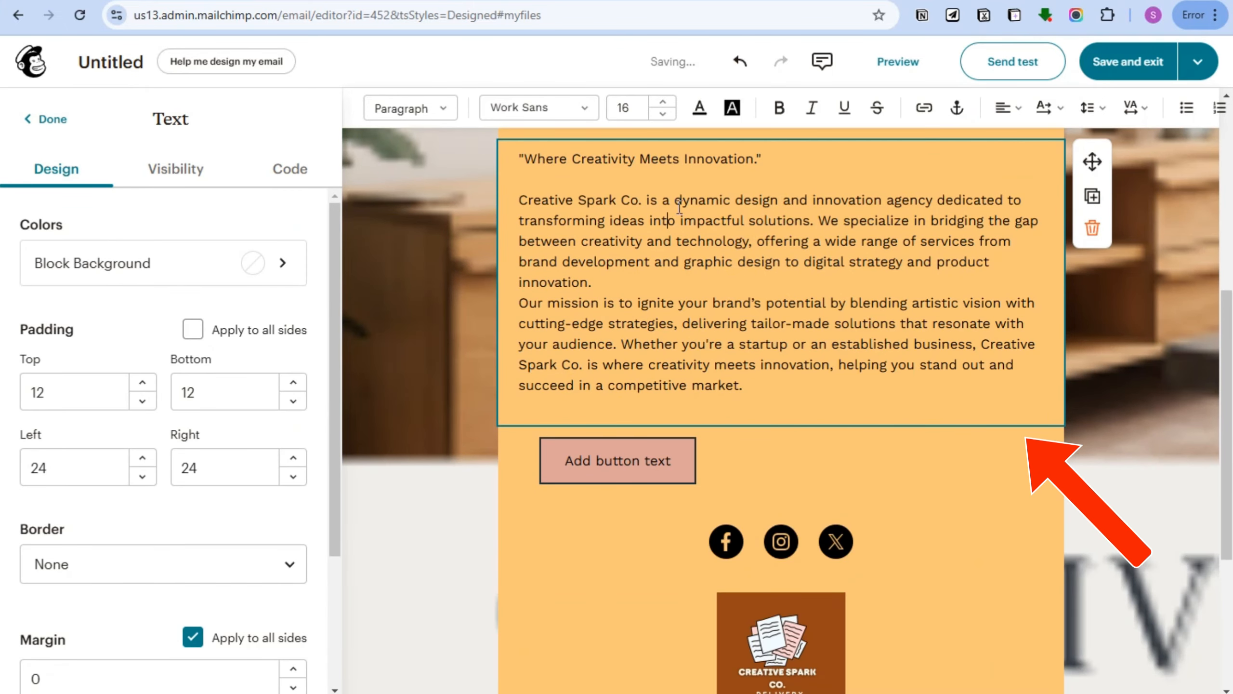
{"action": "double_click", "coordinate": [629, 221]}
{"action": "key", "text": "ctrl+a"}
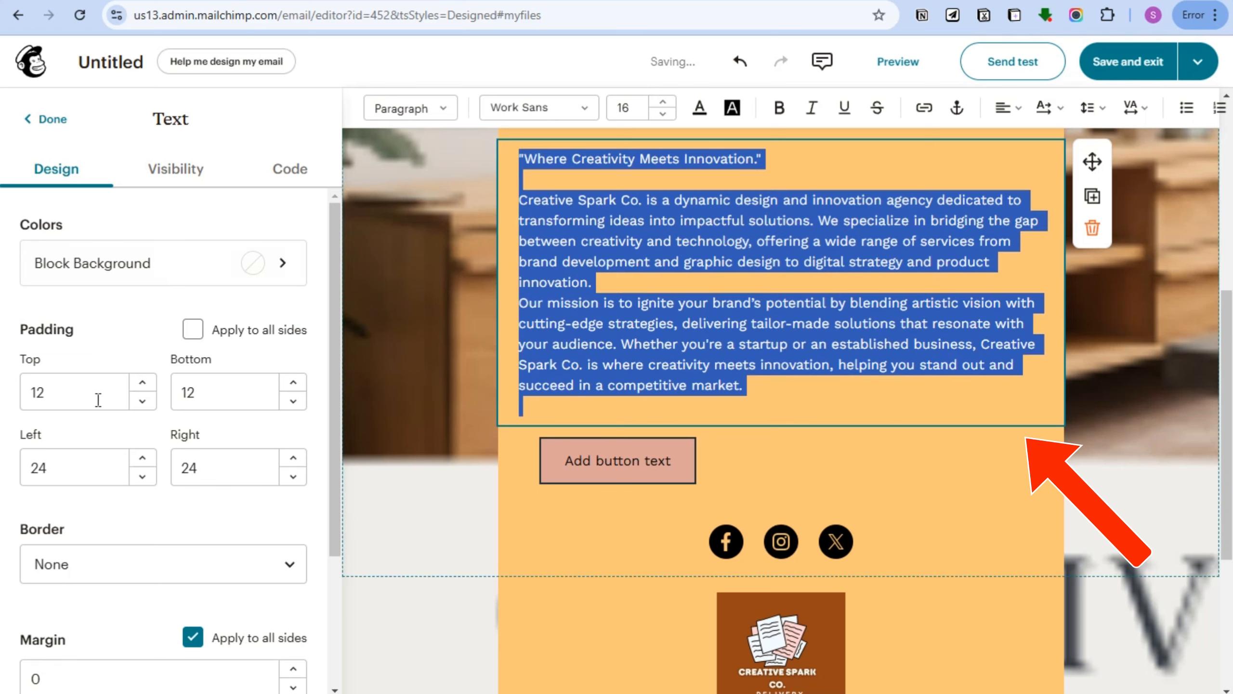
{"action": "left_click", "coordinate": [509, 108]}
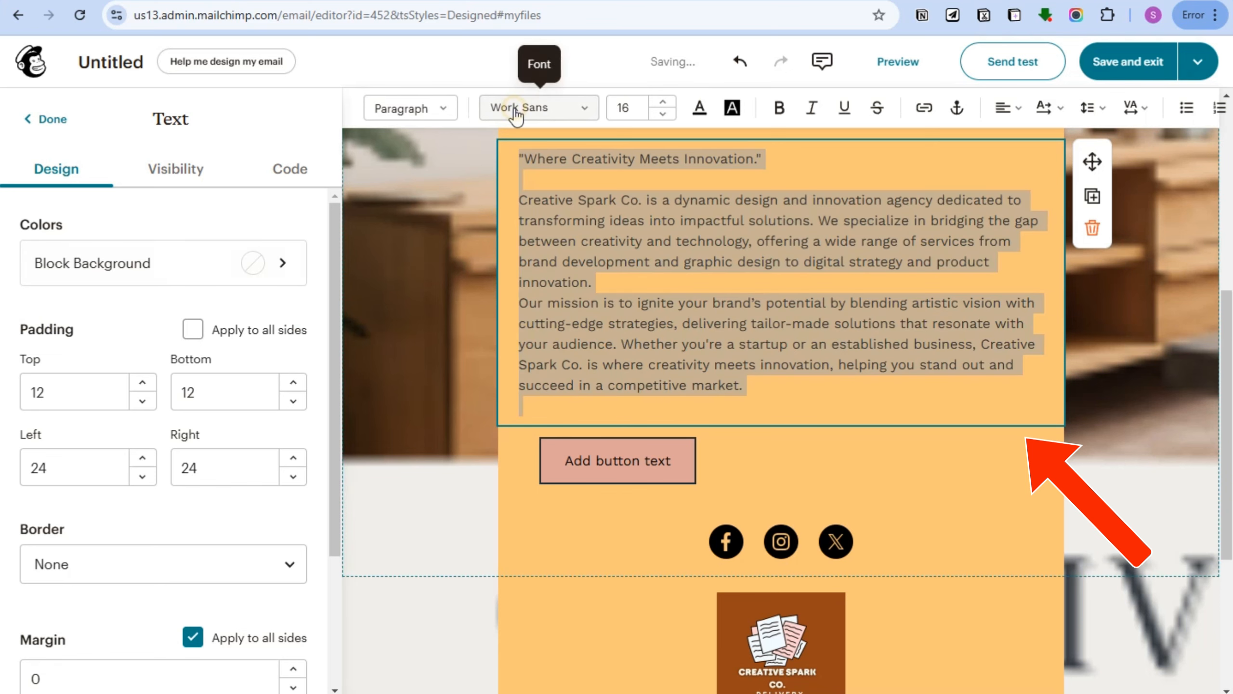
{"action": "left_click", "coordinate": [110, 348]}
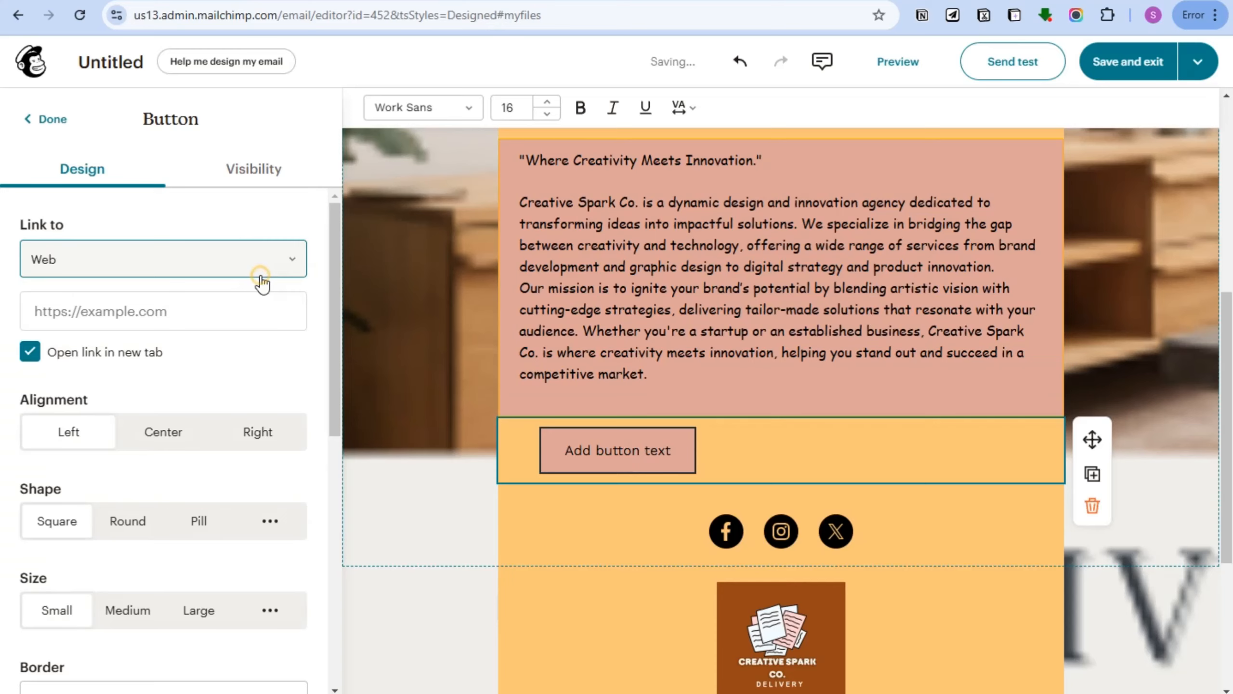
{"action": "left_click", "coordinate": [260, 270]}
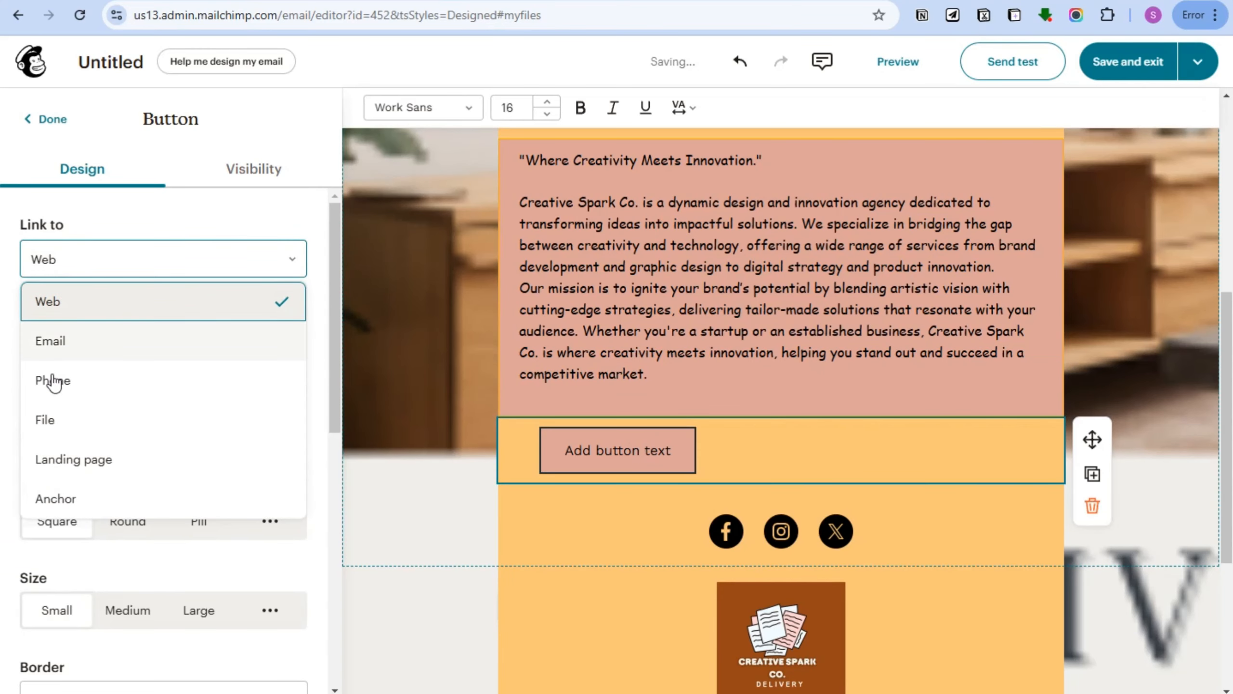
{"action": "left_click", "coordinate": [73, 350]}
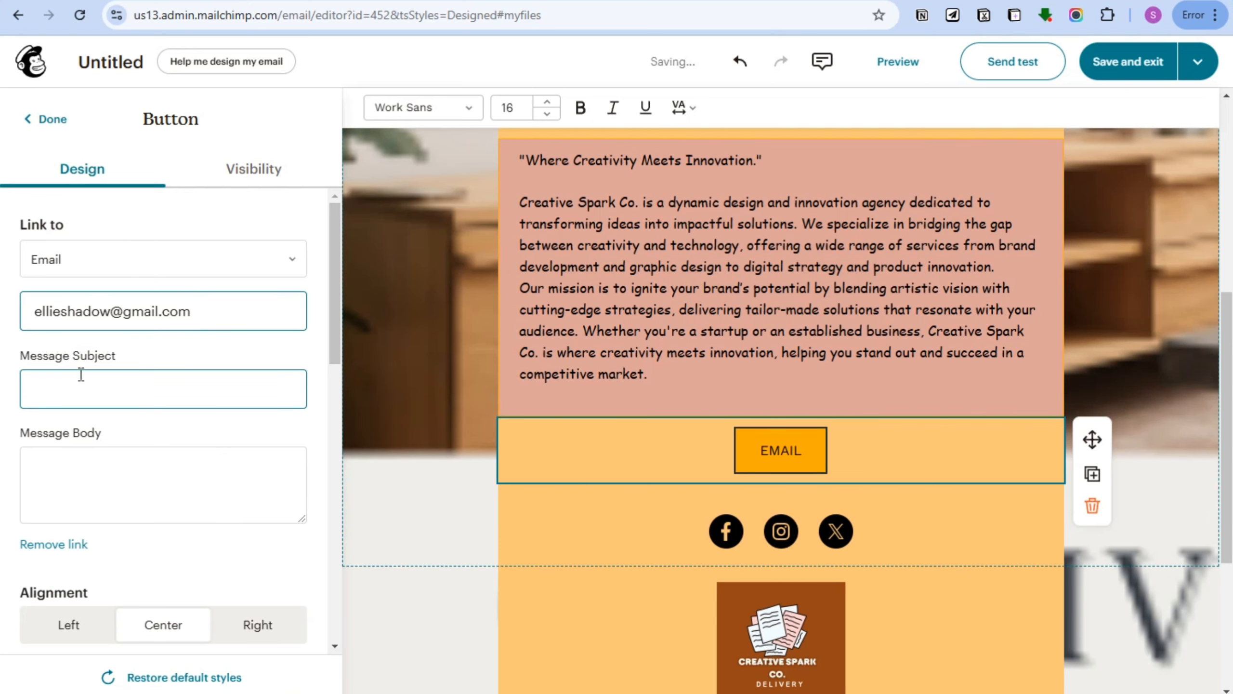
Give the button a thicker solid border, medium size and rounded corners.
{"action": "scroll", "coordinate": [143, 433], "scroll_direction": "down", "scroll_amount": 1}
{"action": "scroll", "coordinate": [146, 438], "scroll_direction": "down", "scroll_amount": 6}
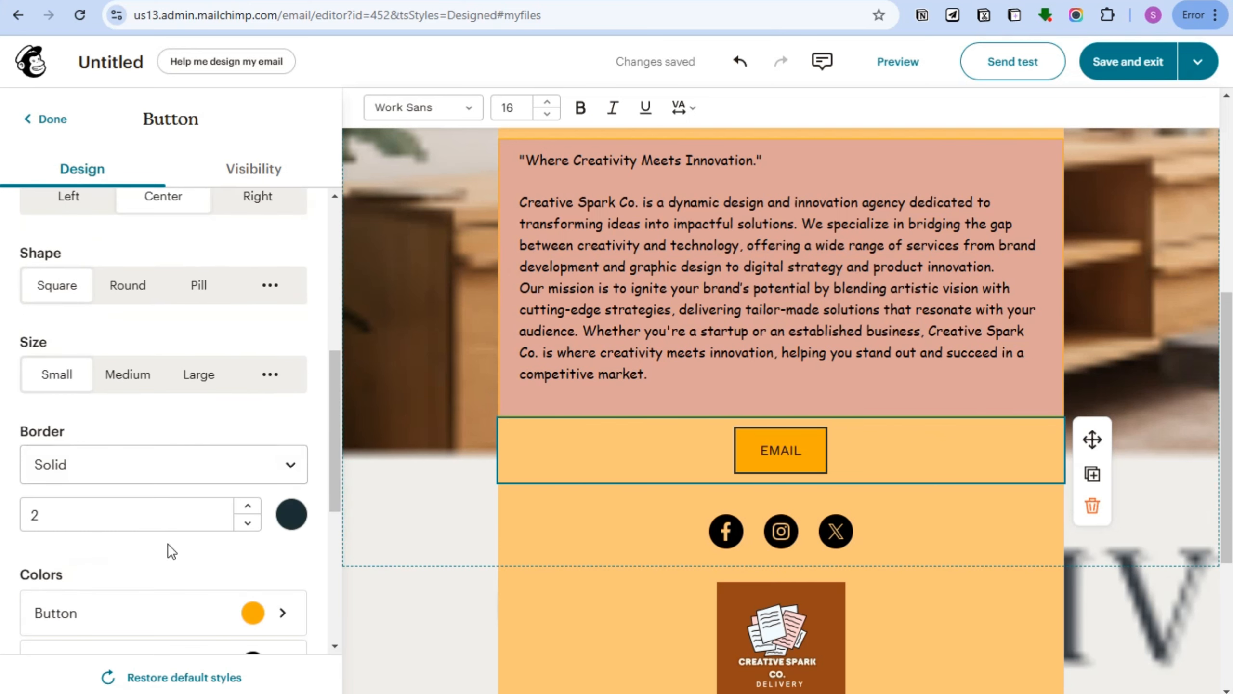
{"action": "left_click", "coordinate": [189, 464]}
{"action": "scroll", "coordinate": [204, 311], "scroll_direction": "down", "scroll_amount": 1}
{"action": "left_click", "coordinate": [206, 306]}
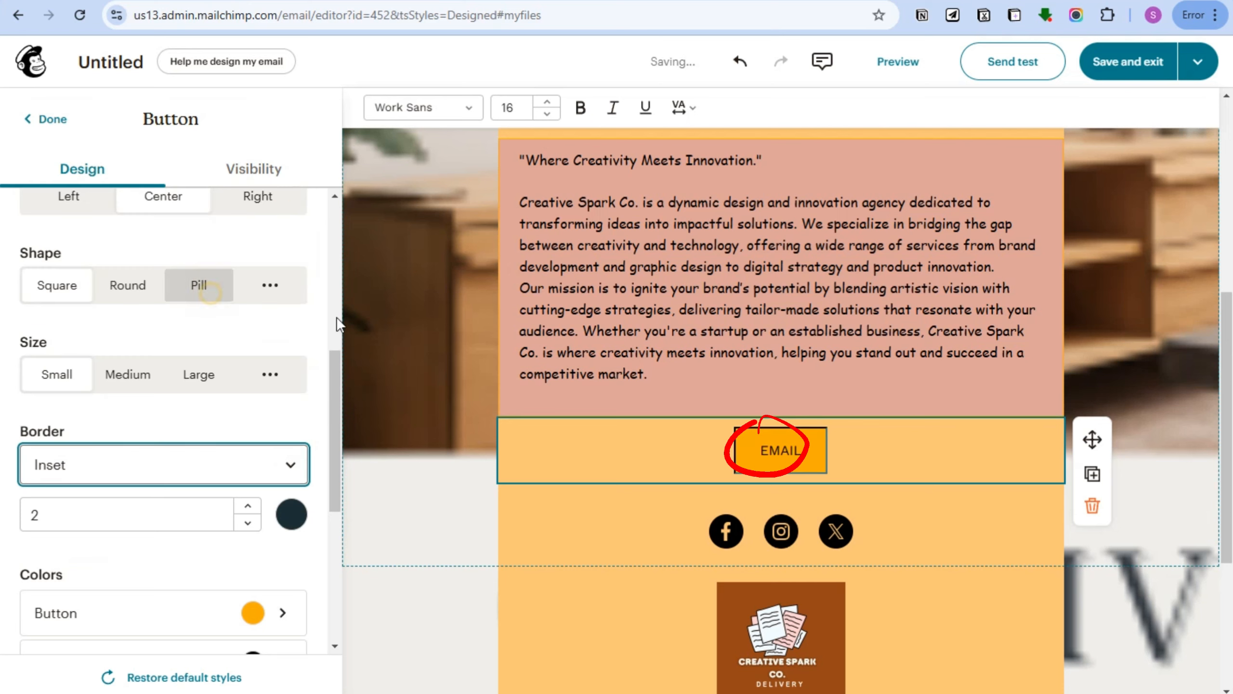
{"action": "left_click", "coordinate": [248, 506]}
{"action": "left_click", "coordinate": [248, 506]}
{"action": "left_click", "coordinate": [247, 506]}
{"action": "left_click", "coordinate": [248, 506]}
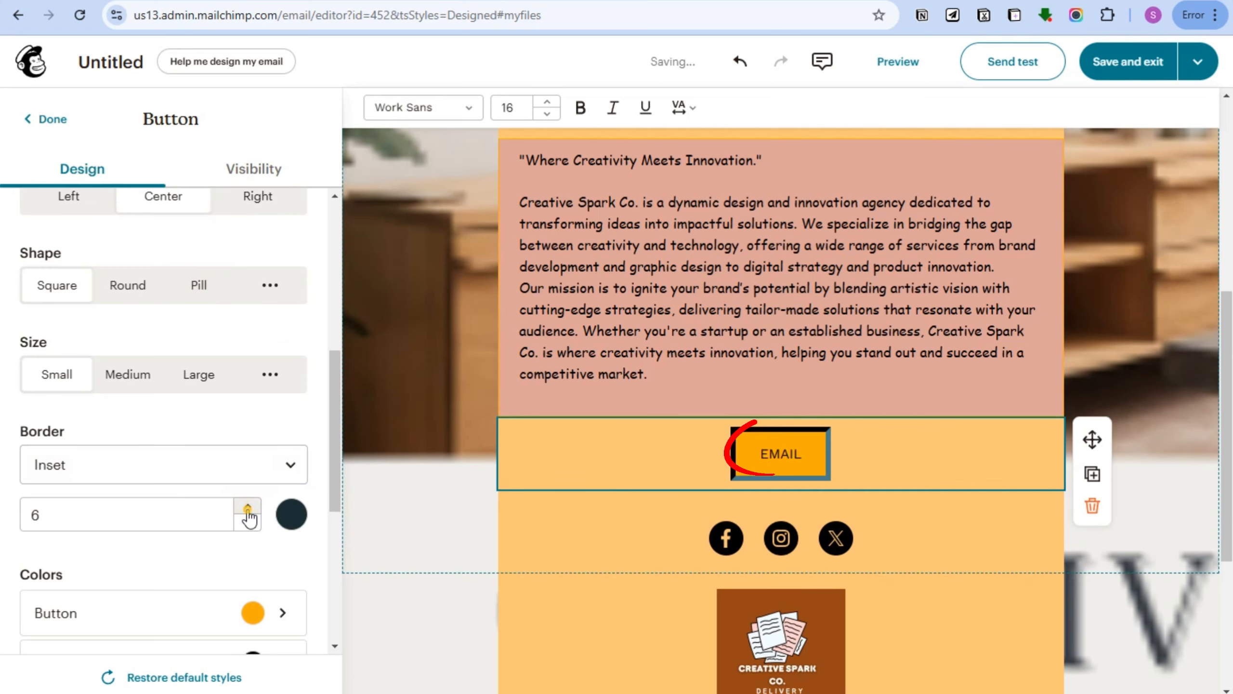
{"action": "left_click", "coordinate": [248, 506]}
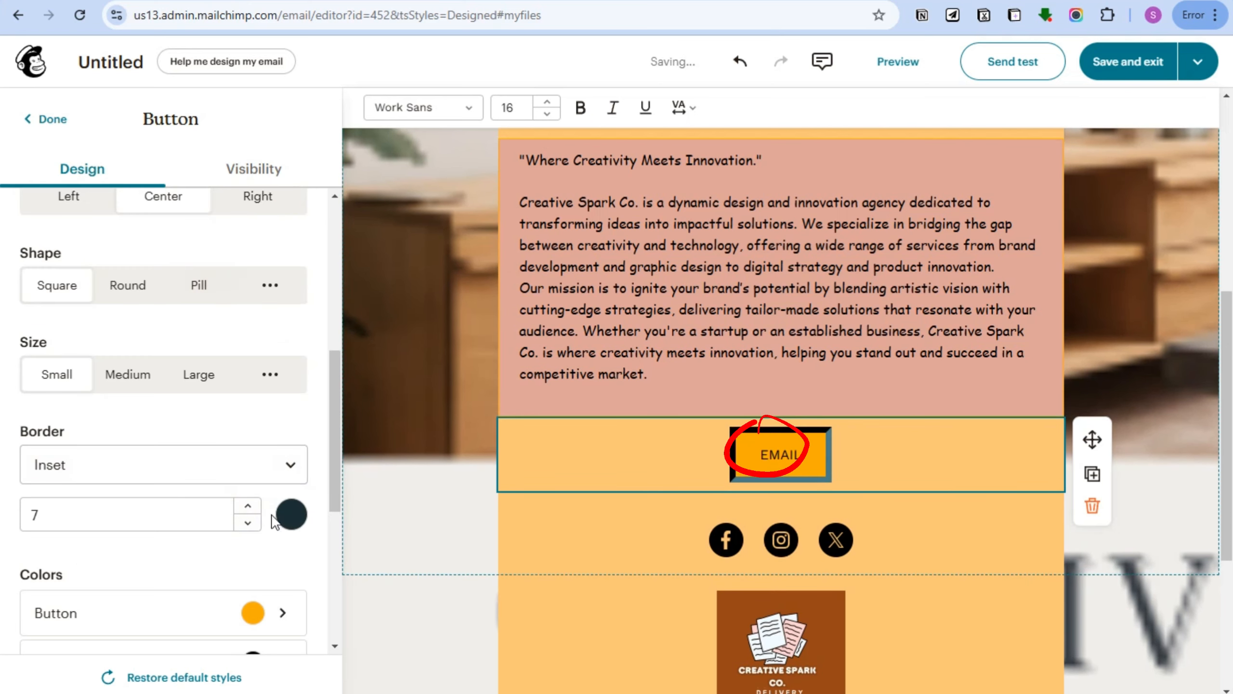
{"action": "left_click", "coordinate": [151, 375]}
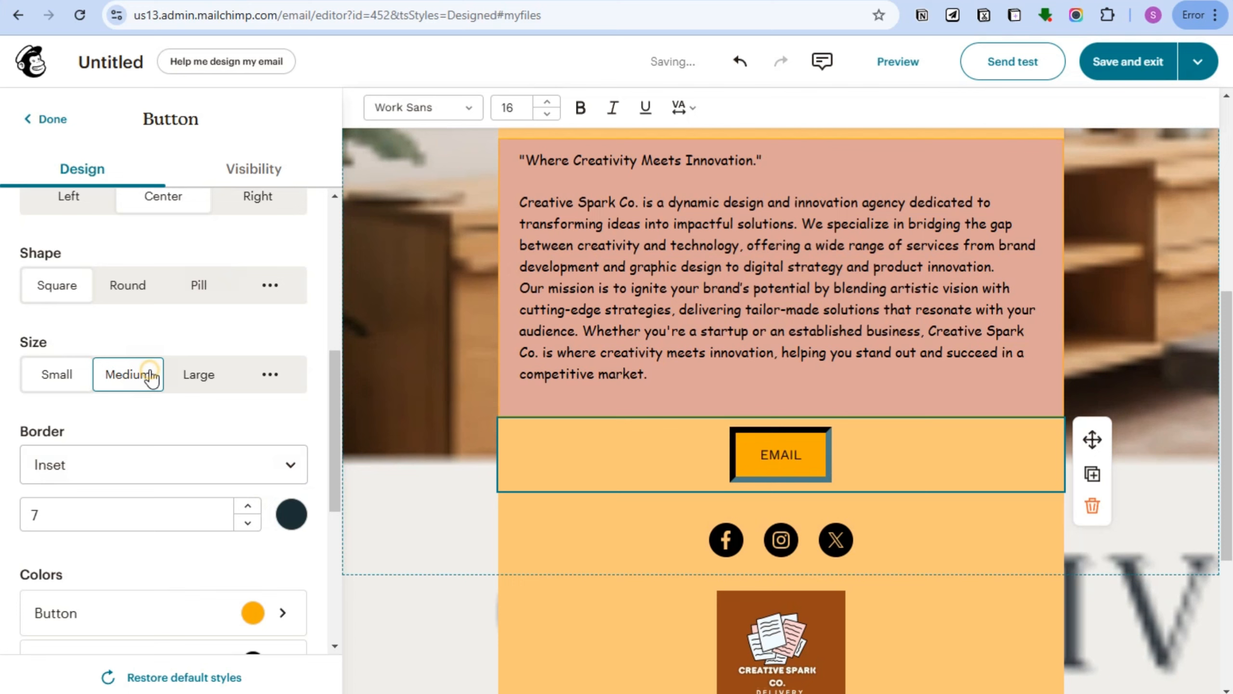
{"action": "left_click", "coordinate": [133, 288]}
{"action": "left_click", "coordinate": [161, 469]}
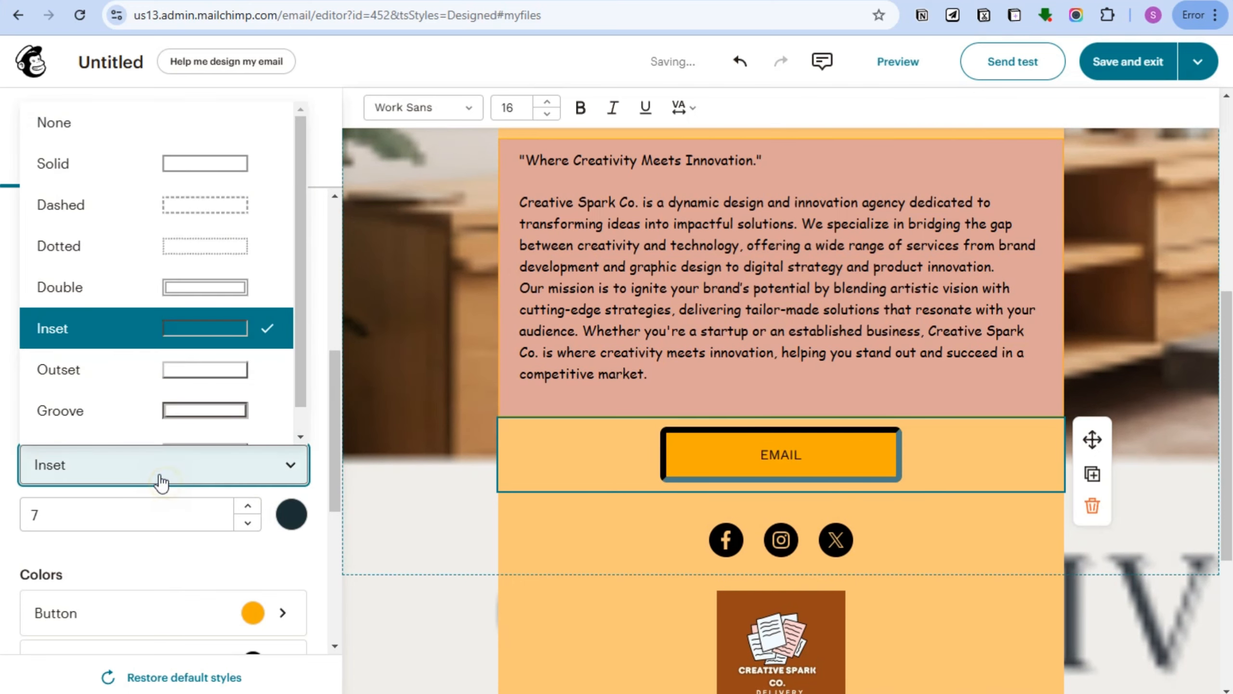
{"action": "scroll", "coordinate": [221, 189], "scroll_direction": "down", "scroll_amount": 1}
{"action": "left_click", "coordinate": [221, 146]}
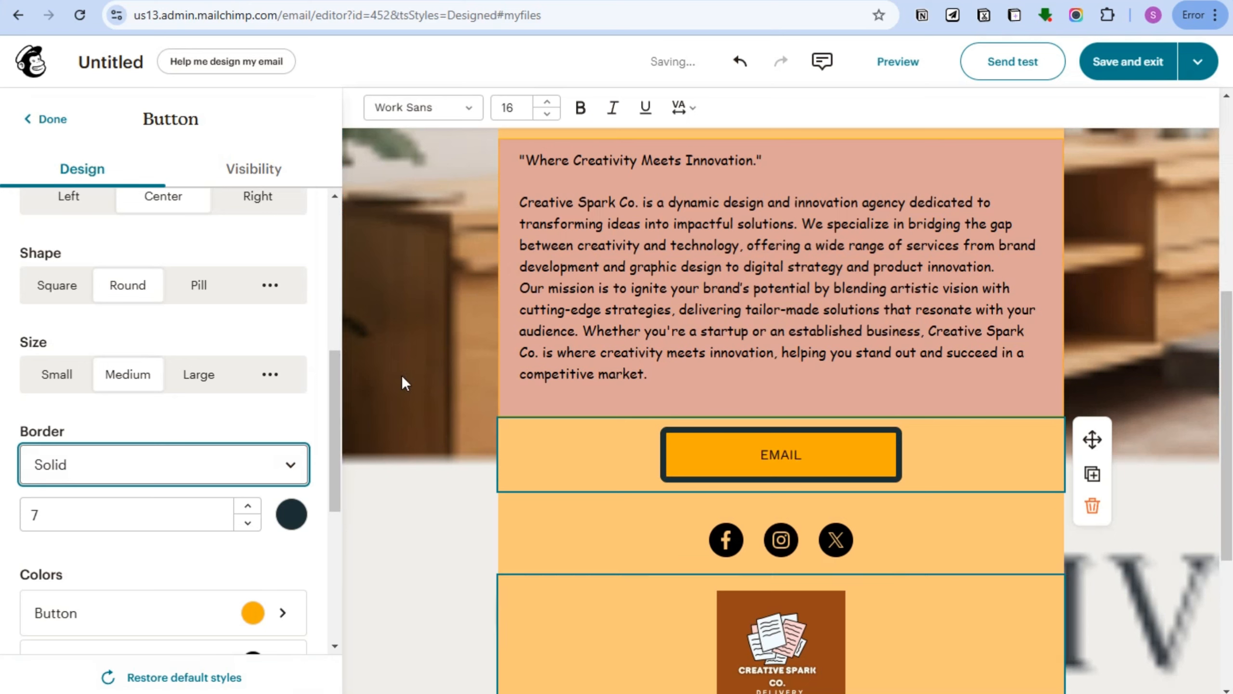
Make the button's border colour gray.
{"action": "left_click", "coordinate": [291, 514]}
{"action": "left_click", "coordinate": [151, 378]}
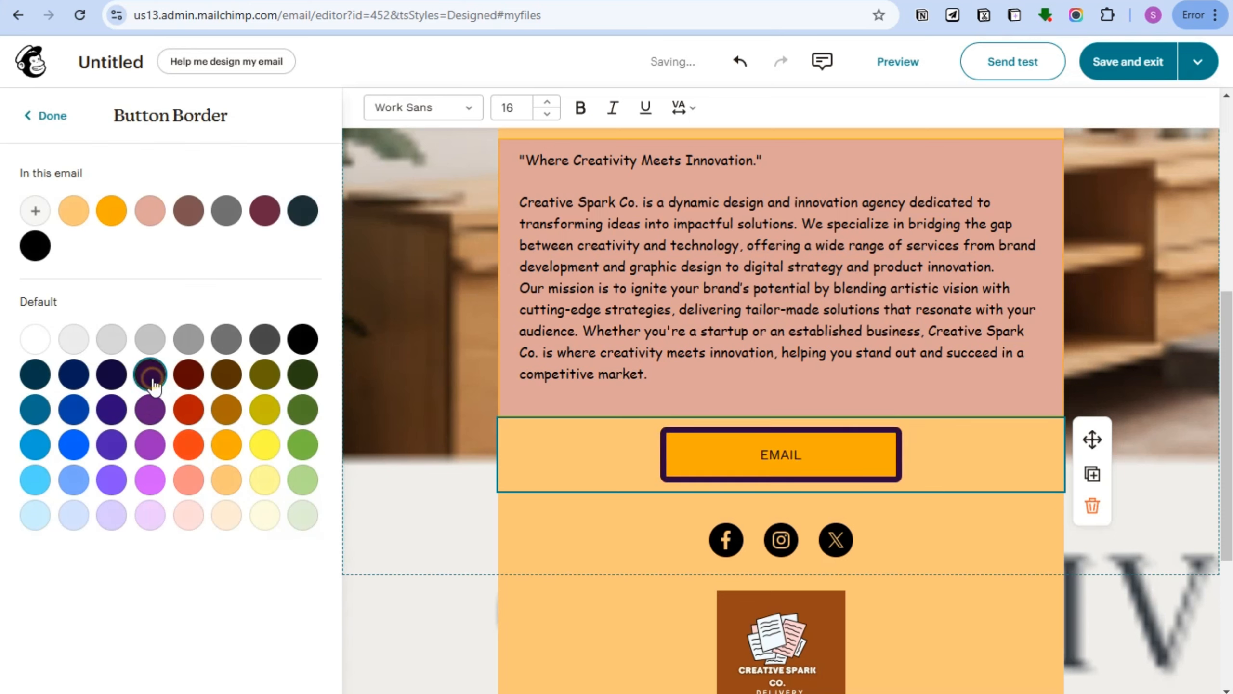
{"action": "left_click", "coordinate": [83, 385]}
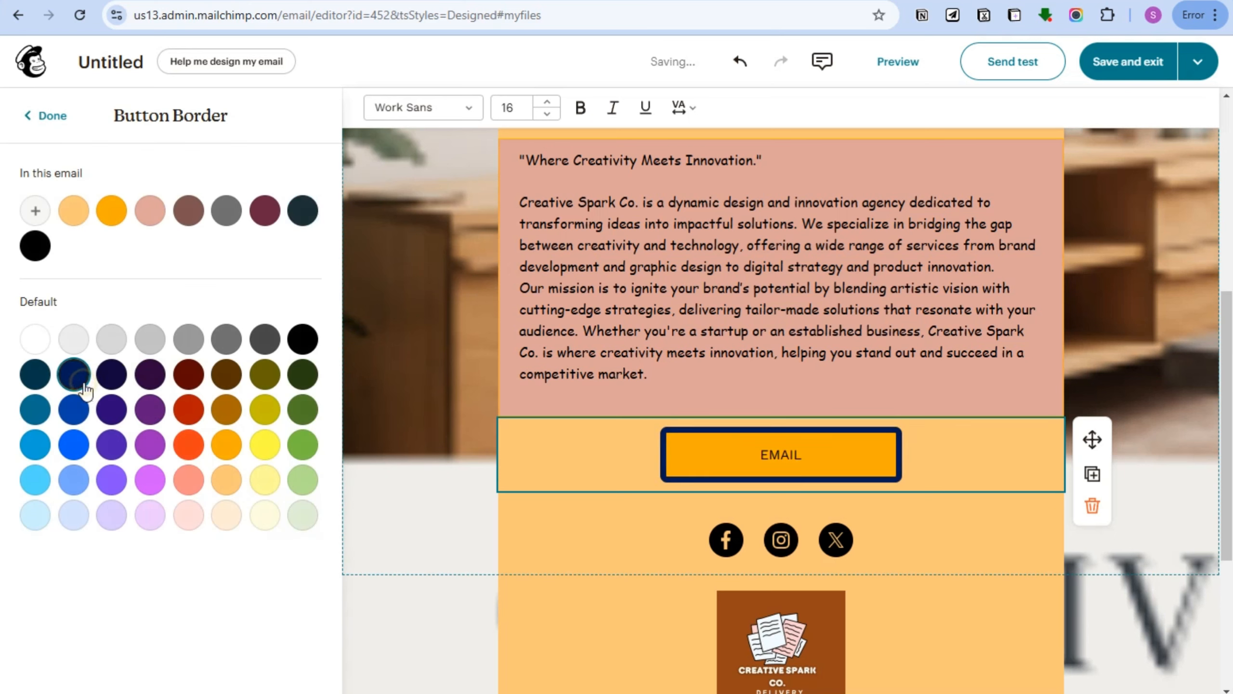
{"action": "left_click", "coordinate": [303, 381]}
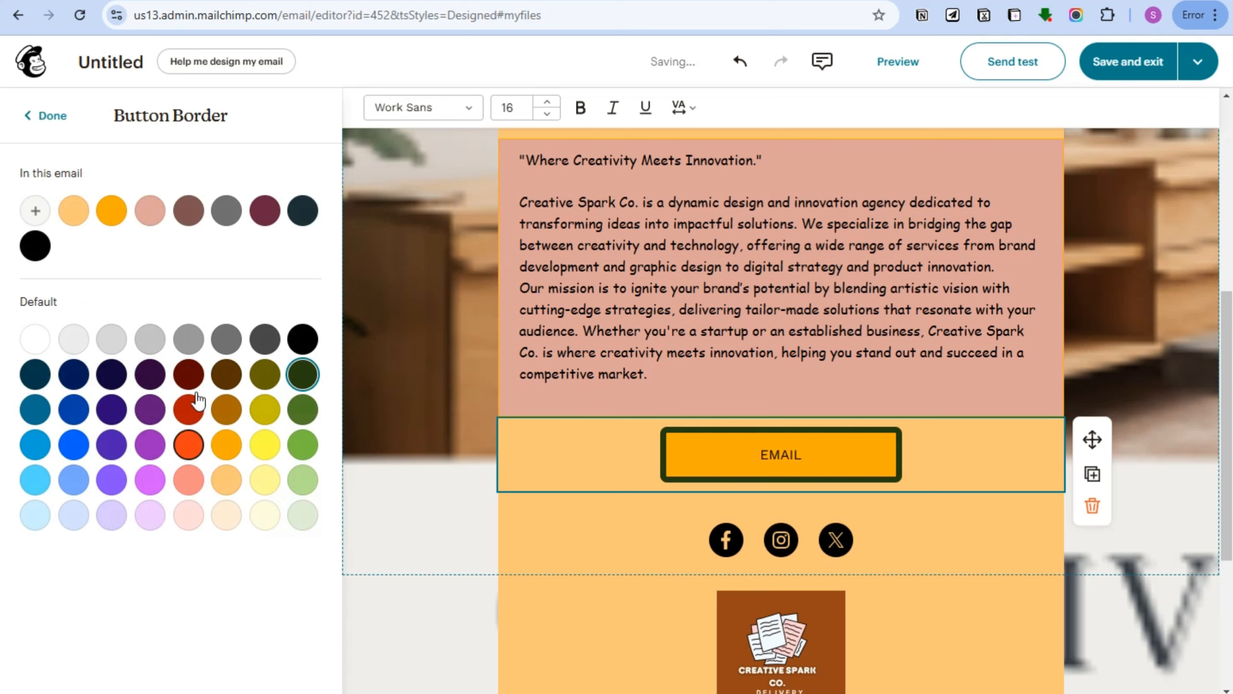
{"action": "left_click", "coordinate": [227, 346]}
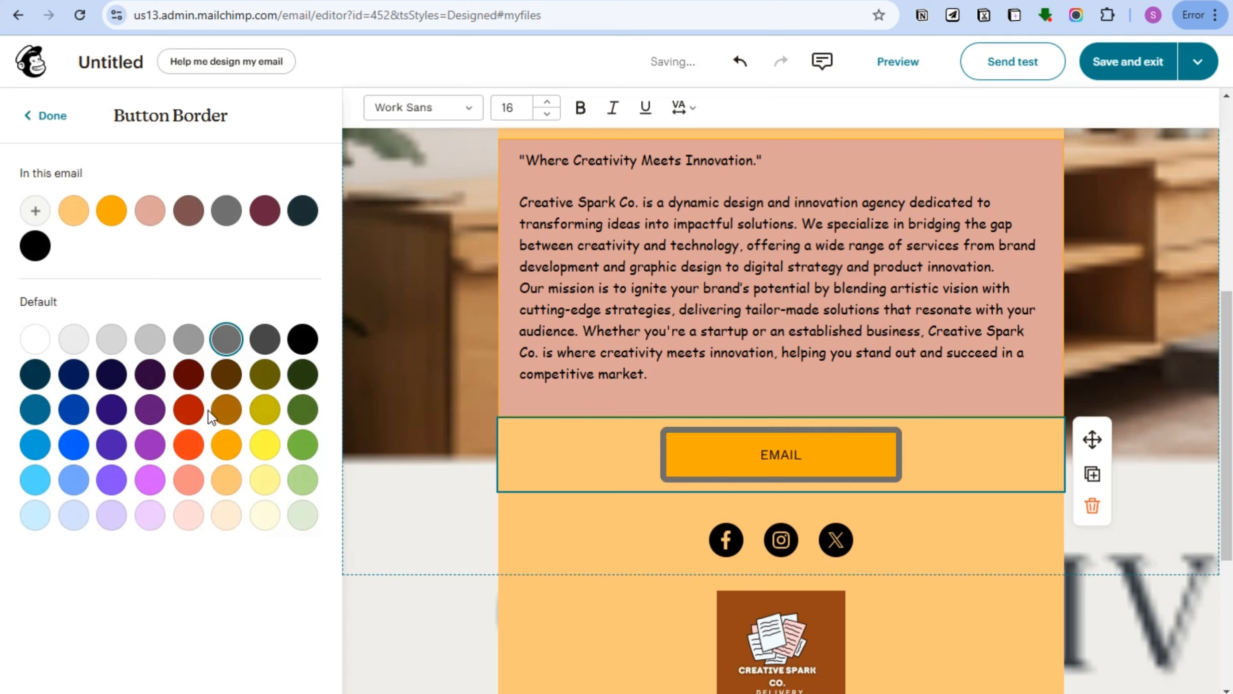
{"action": "left_click", "coordinate": [58, 118]}
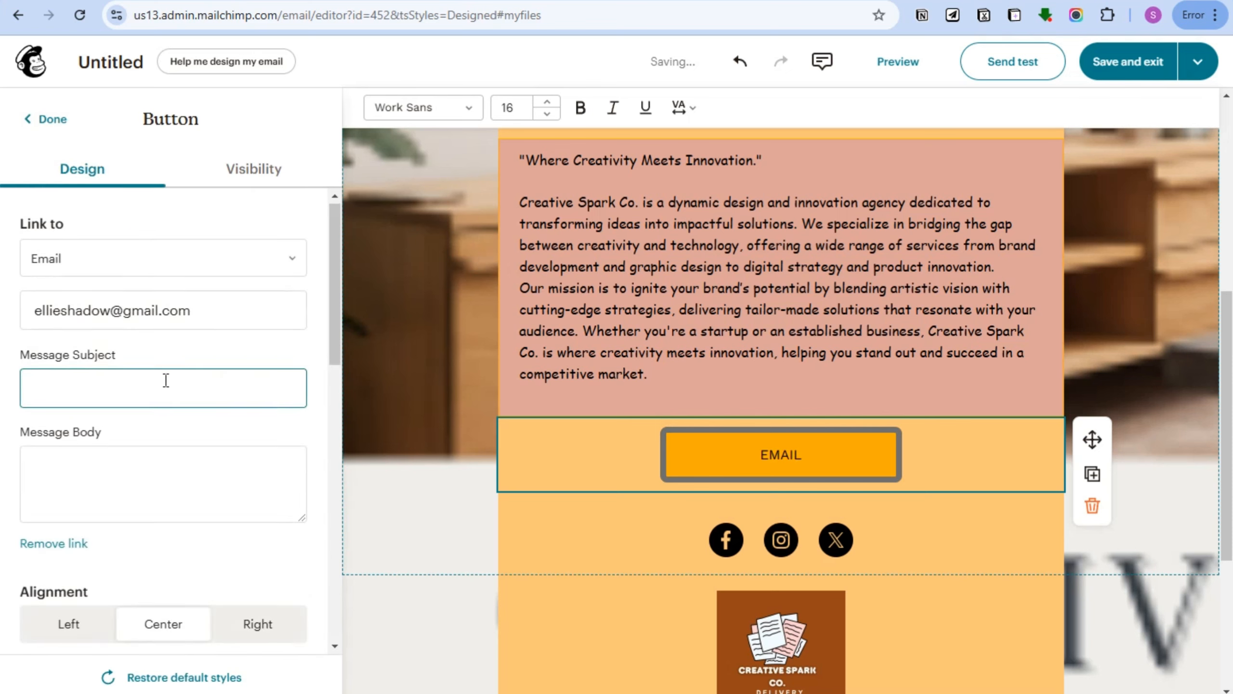
Set the button block's background colour to salmon.
{"action": "scroll", "coordinate": [166, 381], "scroll_direction": "down", "scroll_amount": 10}
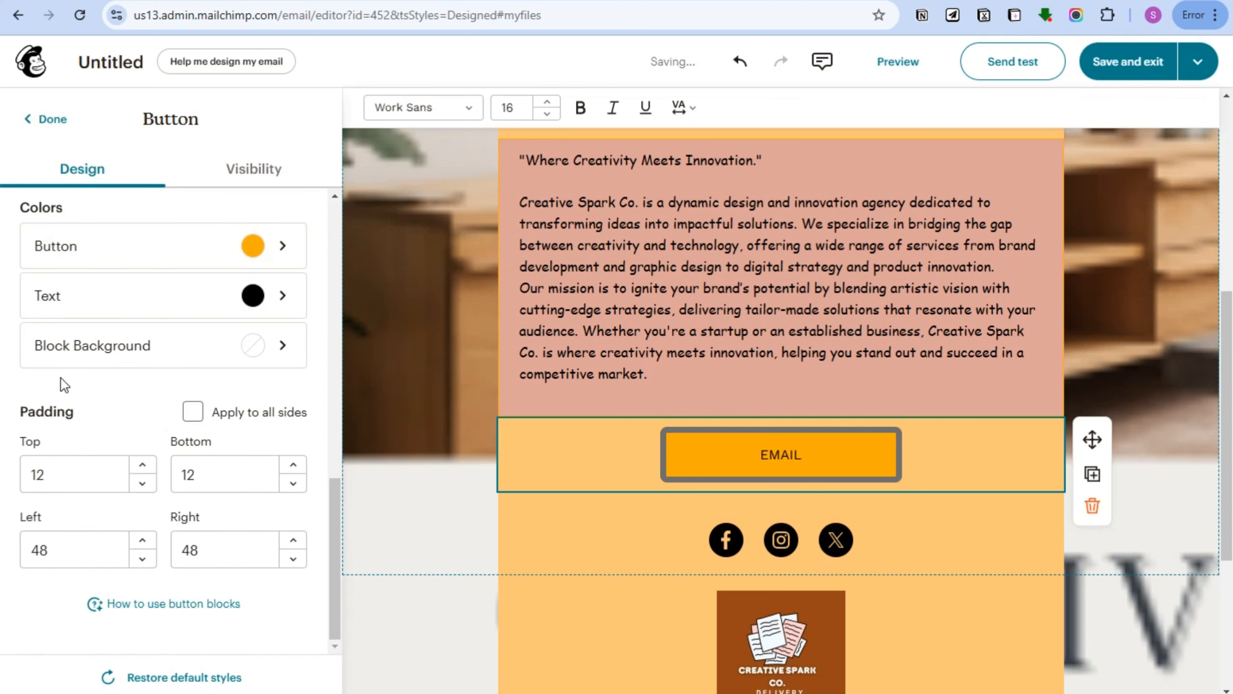
{"action": "left_click", "coordinate": [249, 357]}
{"action": "left_click", "coordinate": [265, 360]}
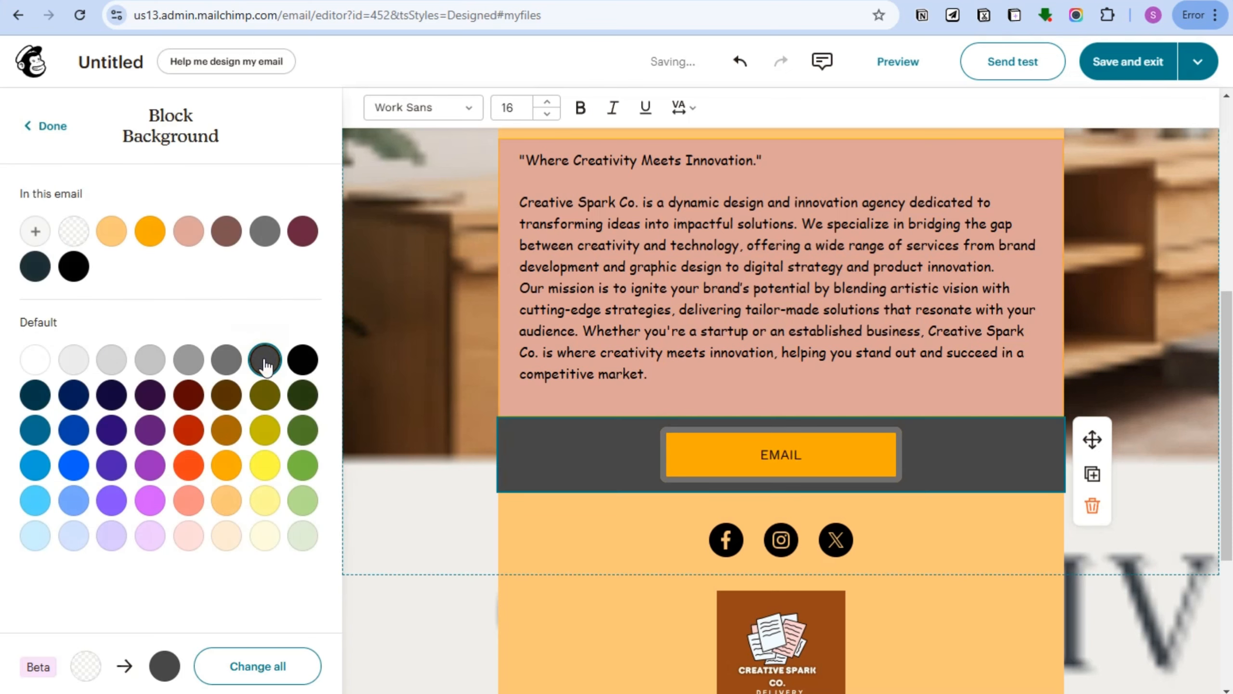
{"action": "left_click", "coordinate": [190, 363]}
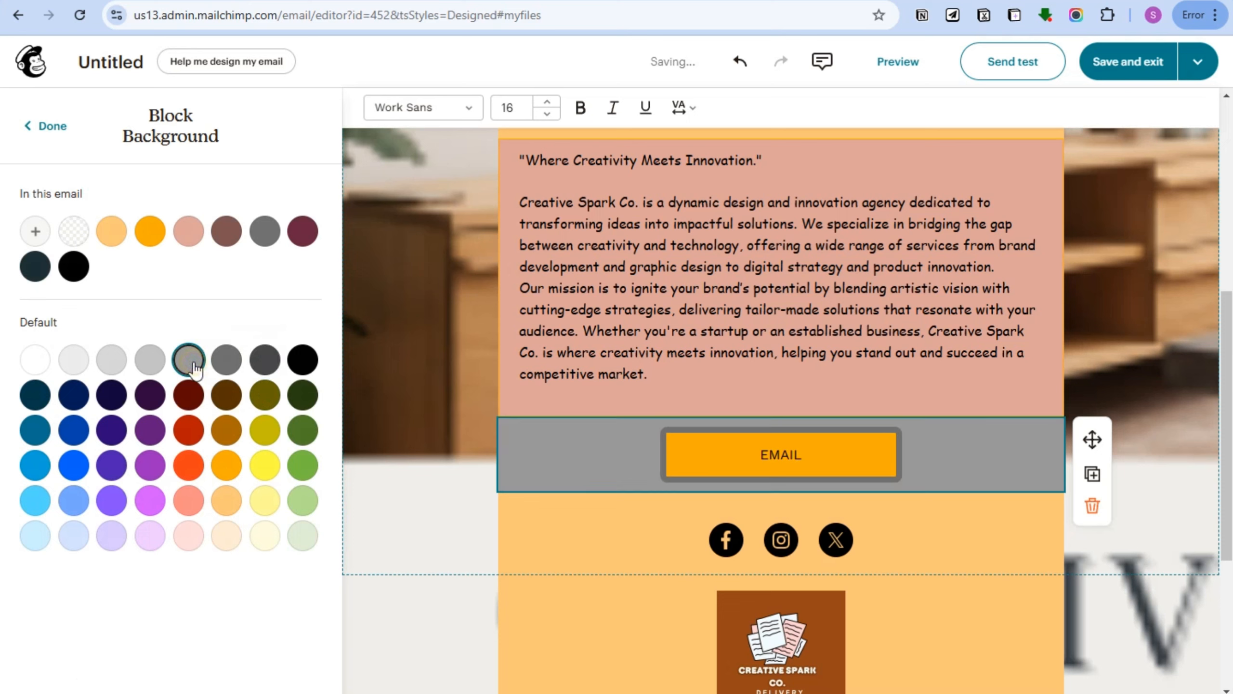
{"action": "left_click", "coordinate": [190, 496]}
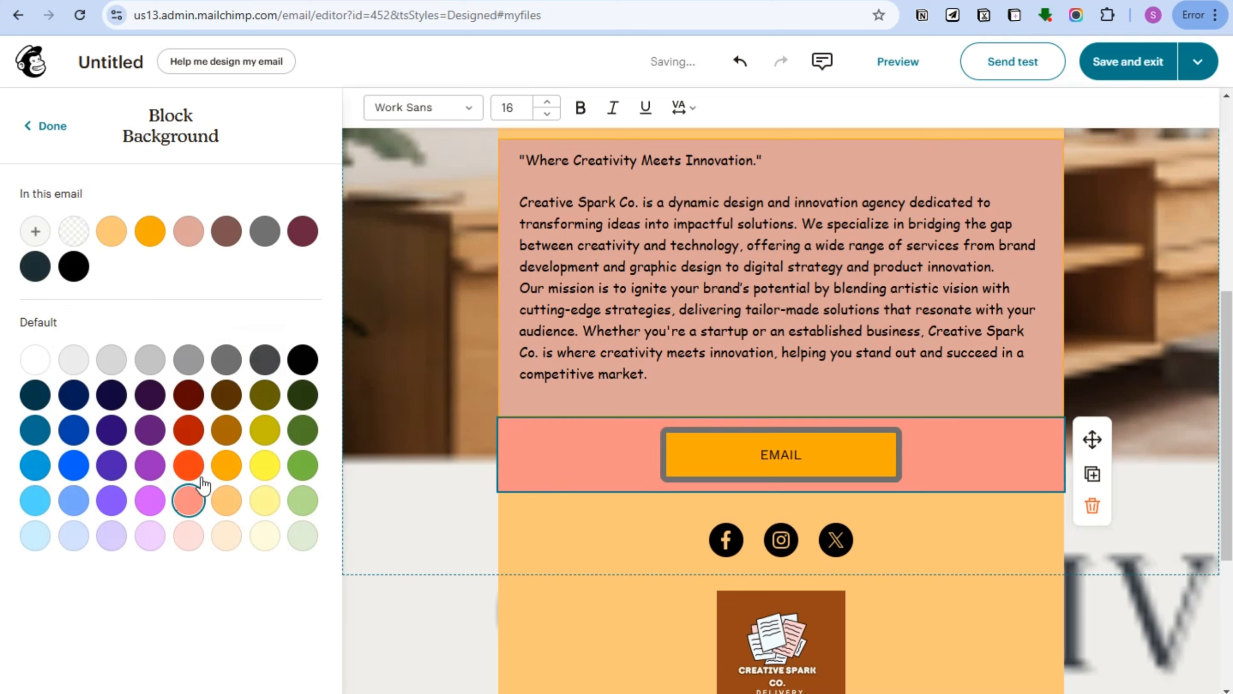
Set the social links block to display icons together with text labels.
{"action": "left_click", "coordinate": [725, 540]}
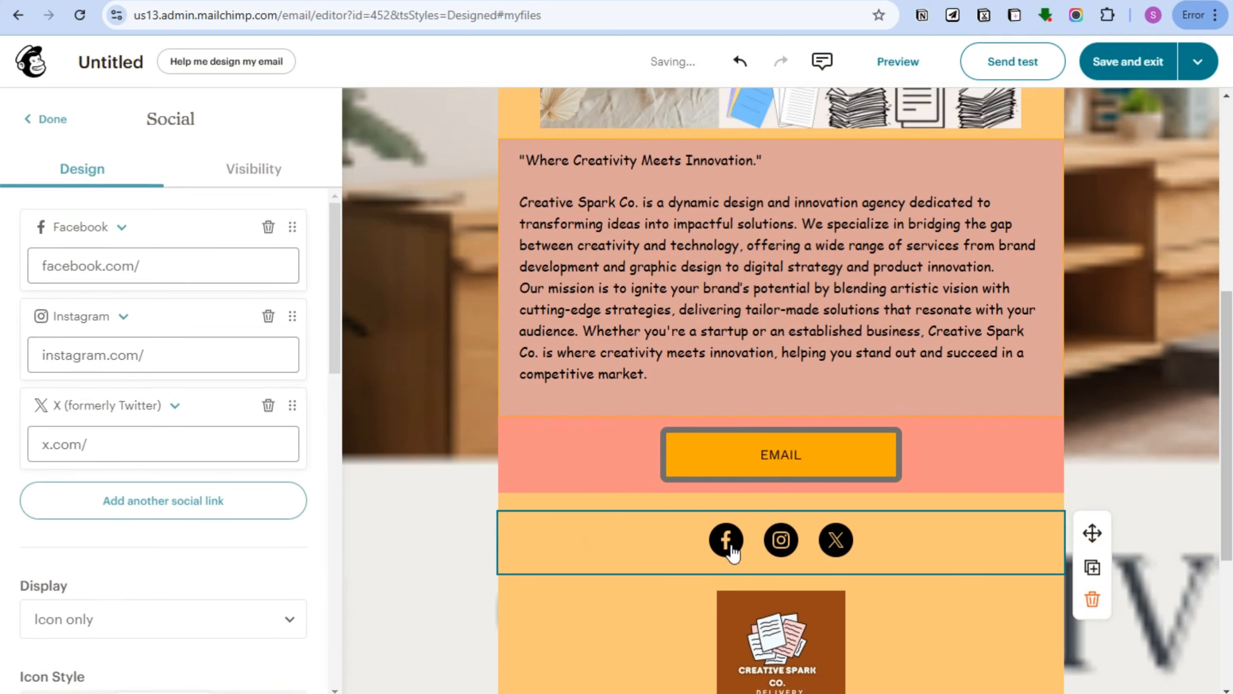
{"action": "triple_click", "coordinate": [171, 267]}
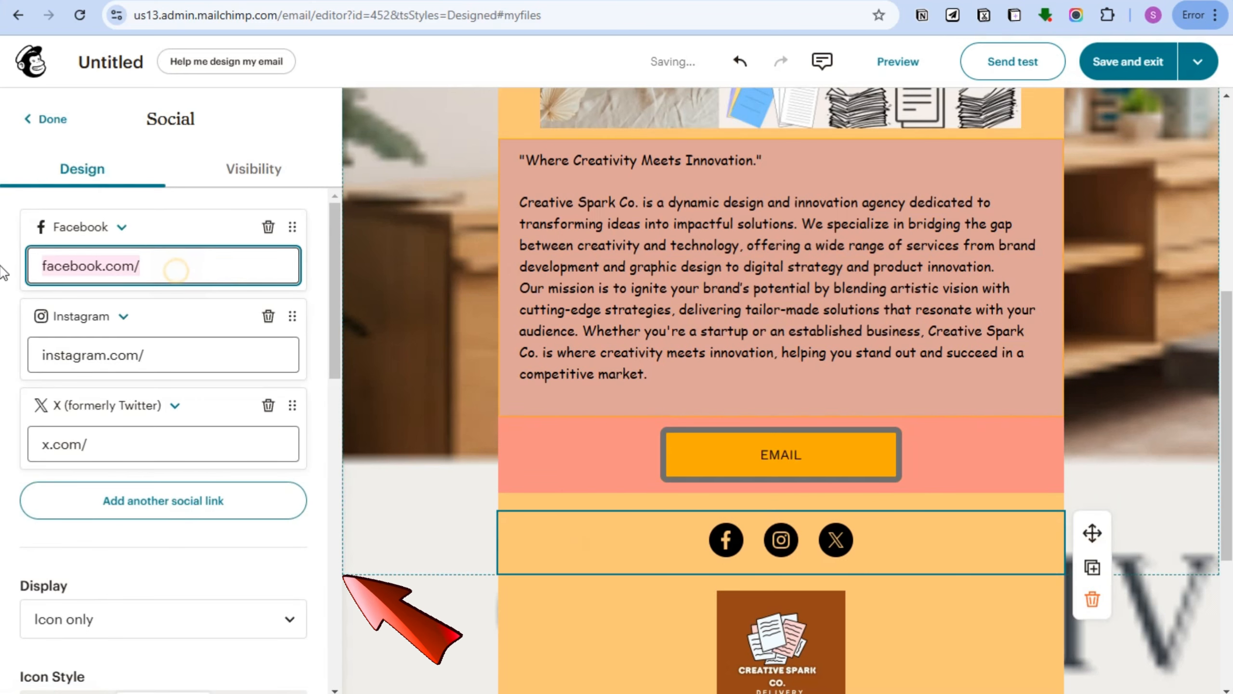
{"action": "left_click", "coordinate": [99, 351]}
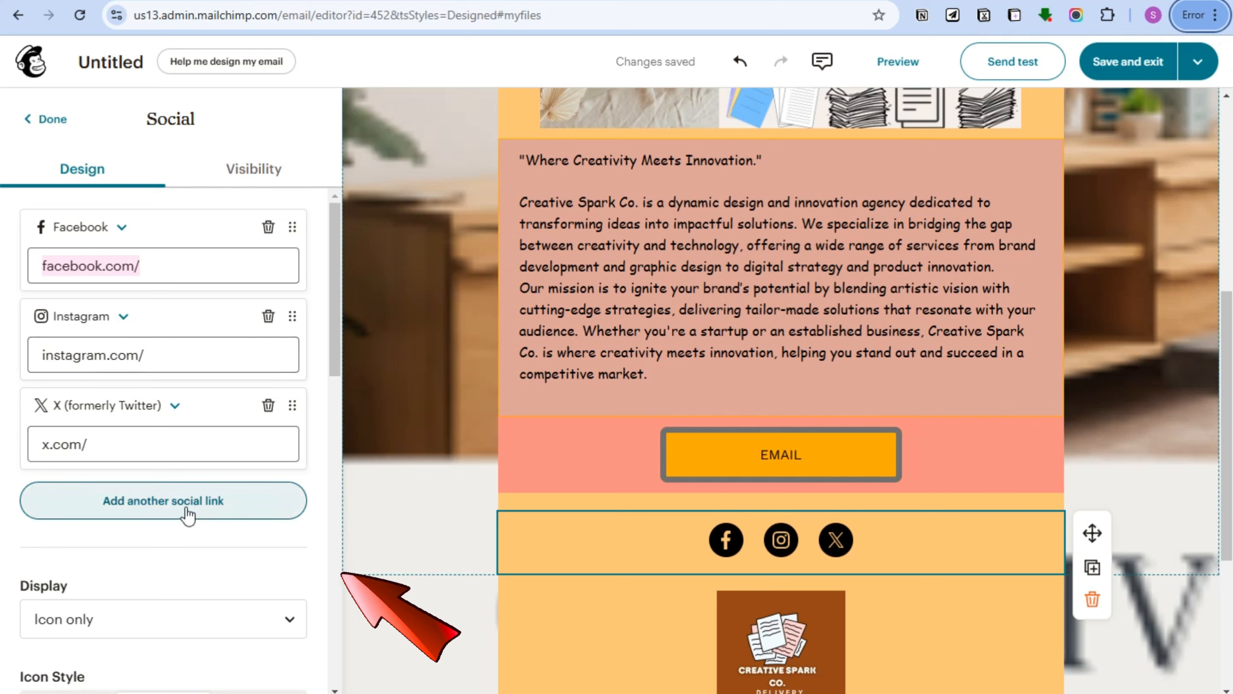
{"action": "scroll", "coordinate": [150, 597], "scroll_direction": "down", "scroll_amount": 3}
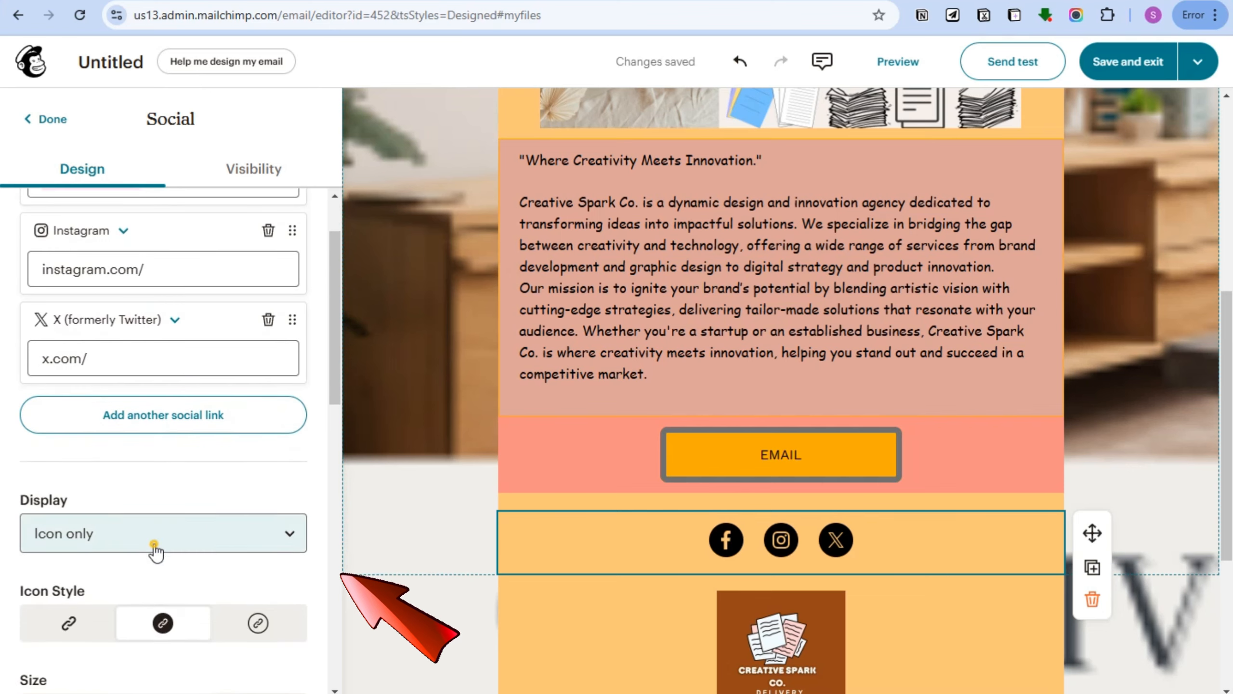
{"action": "left_click", "coordinate": [155, 551]}
{"action": "left_click", "coordinate": [159, 622]}
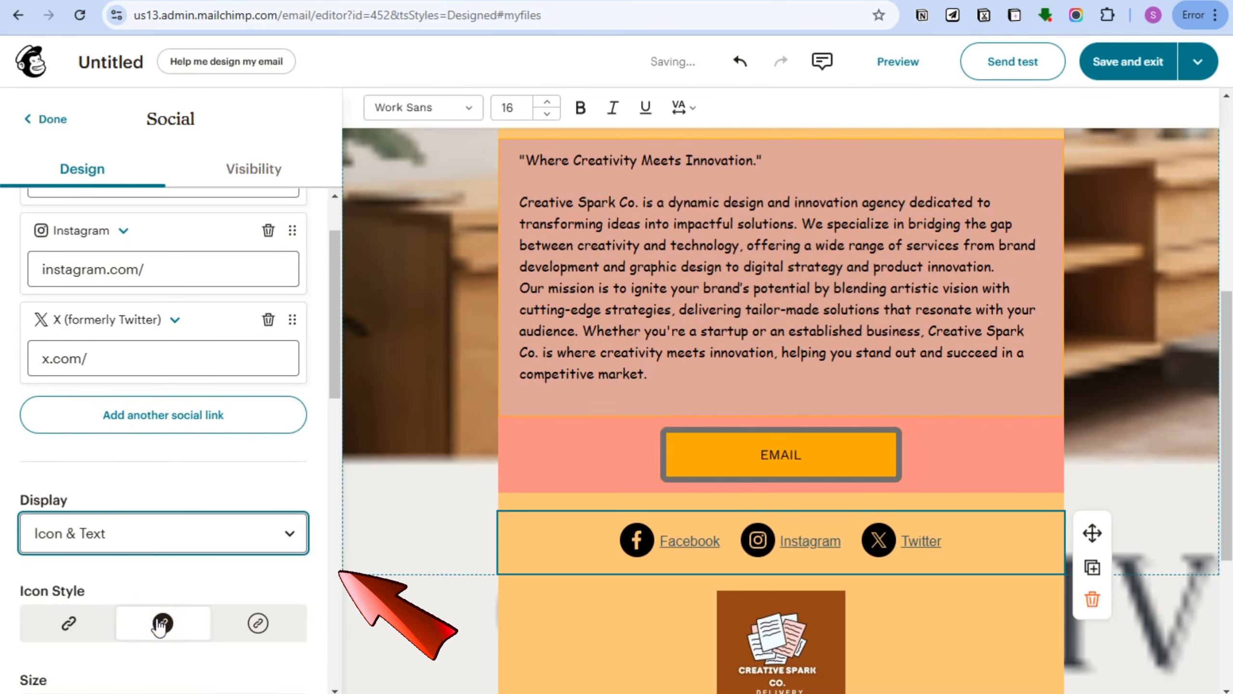
Make the social icons medium size and gray.
{"action": "scroll", "coordinate": [187, 632], "scroll_direction": "down", "scroll_amount": 5}
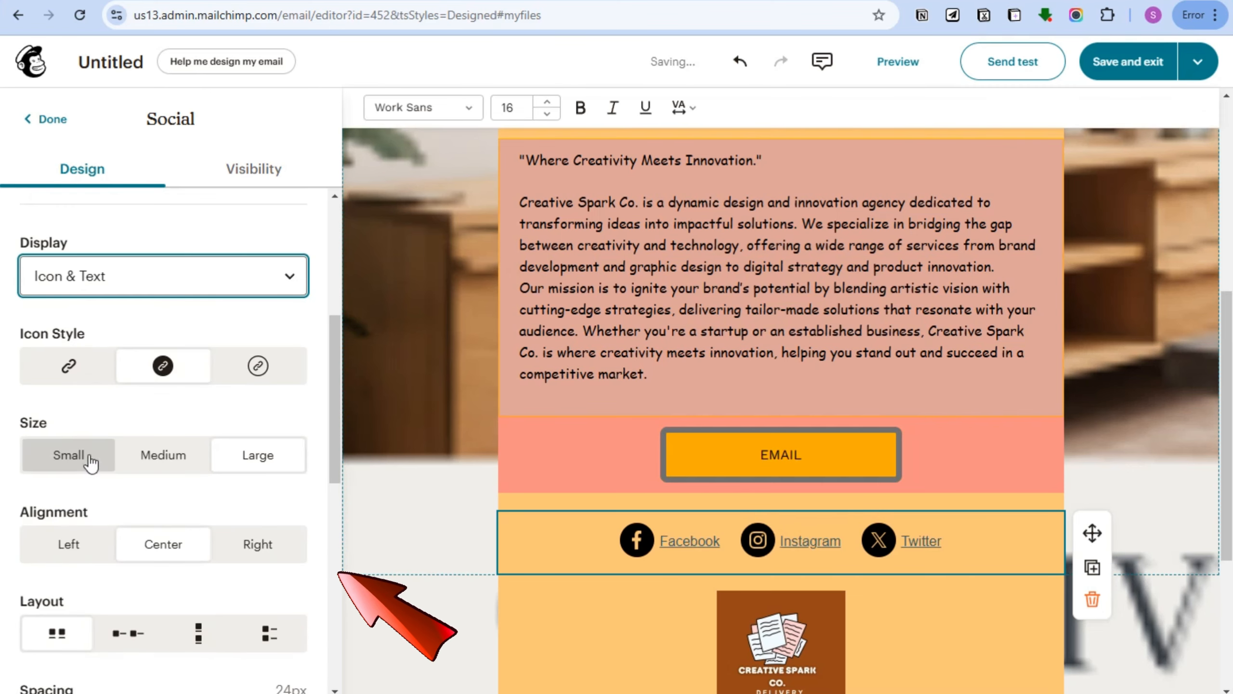
{"action": "scroll", "coordinate": [90, 462], "scroll_direction": "down", "scroll_amount": 5}
{"action": "left_click", "coordinate": [153, 208]}
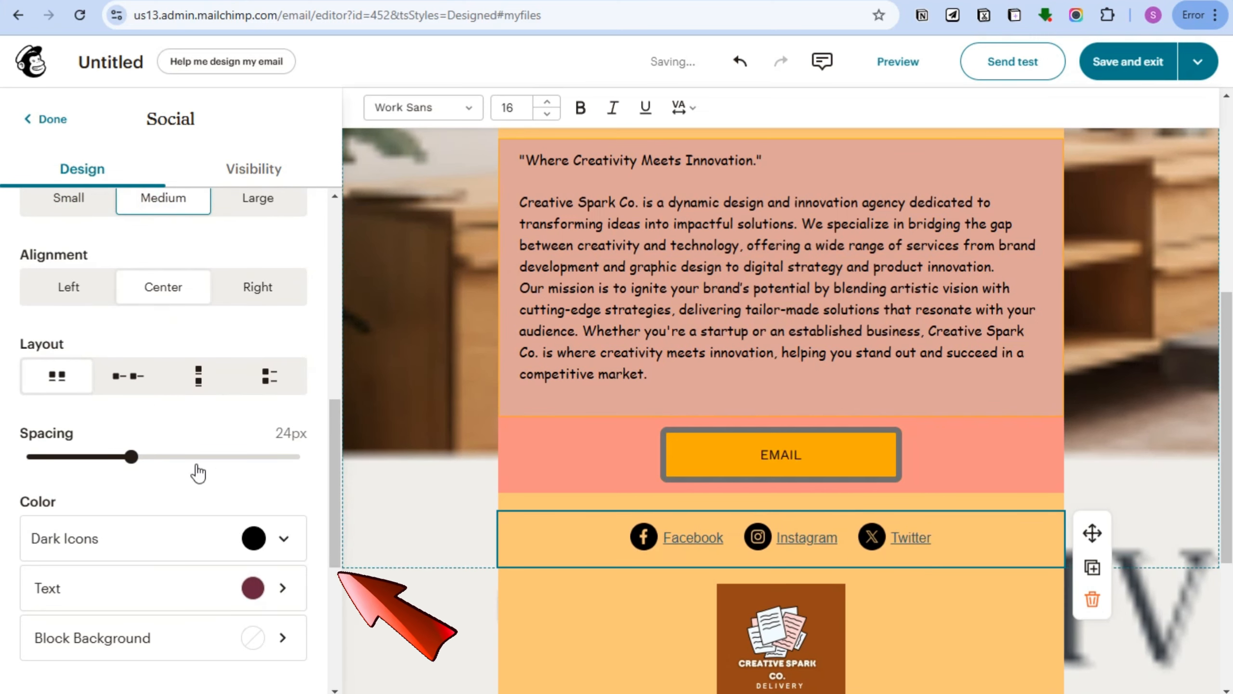
{"action": "left_click", "coordinate": [263, 548]}
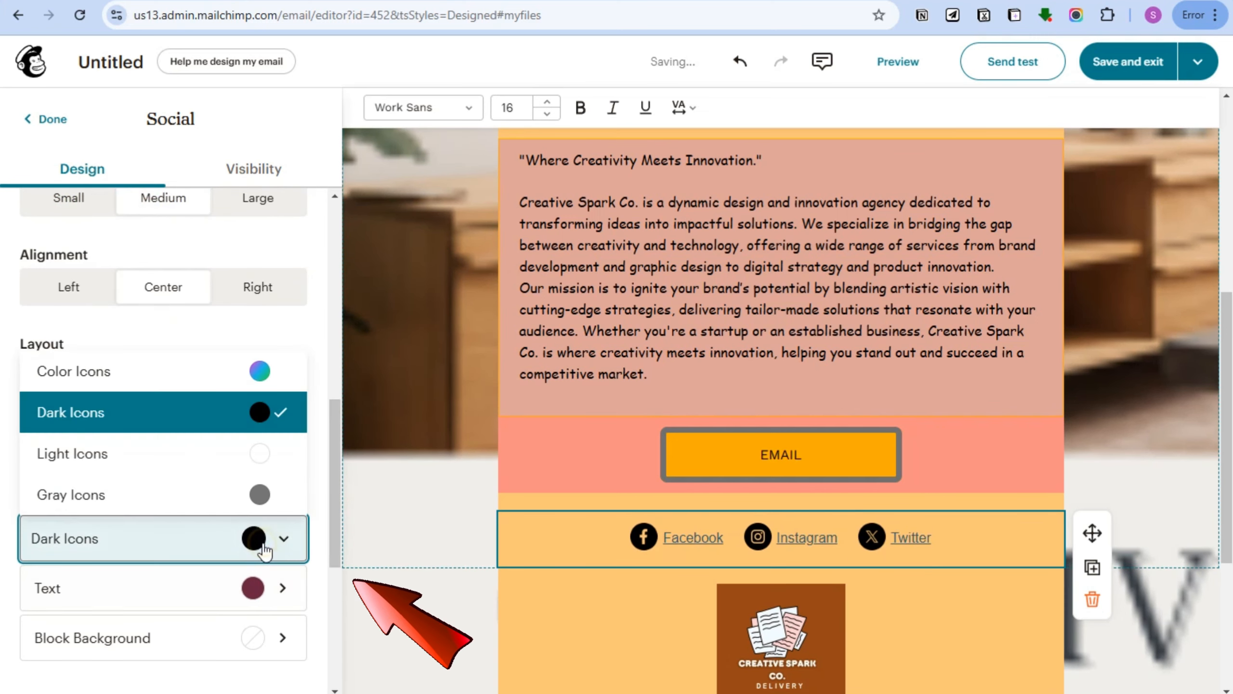
{"action": "left_click", "coordinate": [141, 459]}
{"action": "left_click", "coordinate": [265, 542]}
{"action": "left_click", "coordinate": [95, 487]}
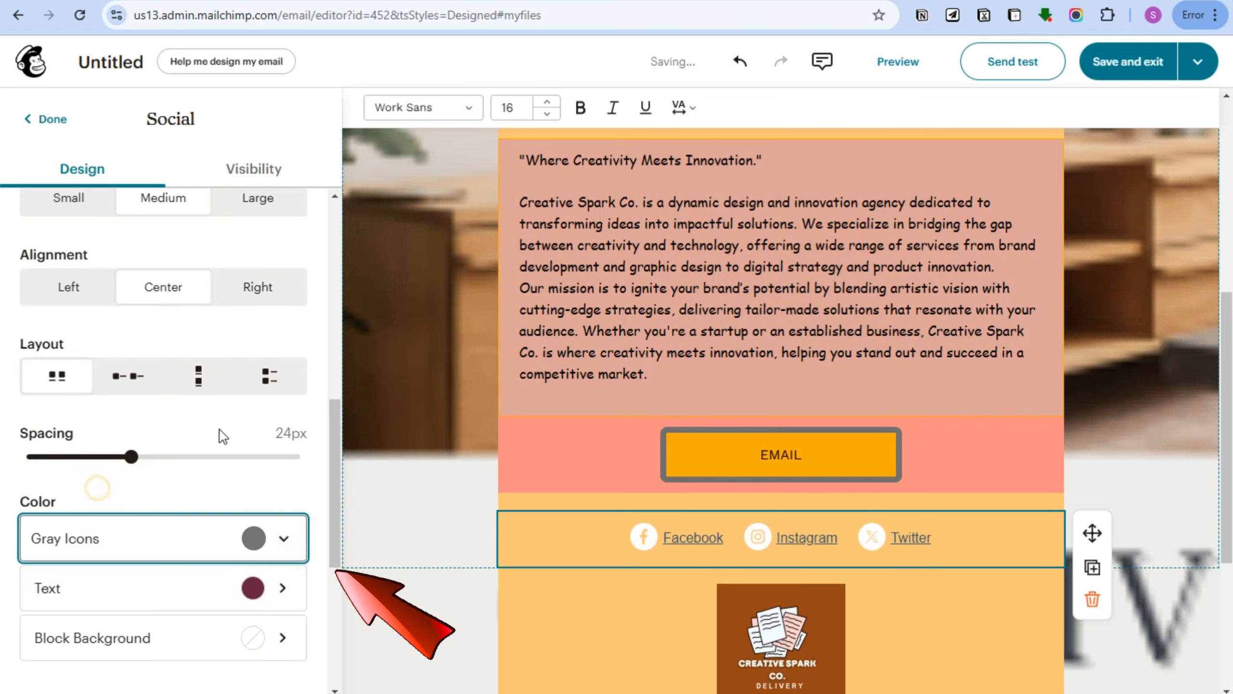
Colour the Facebook, Instagram and Twitter link text dark red.
{"action": "left_click", "coordinate": [239, 608]}
{"action": "left_click", "coordinate": [189, 374]}
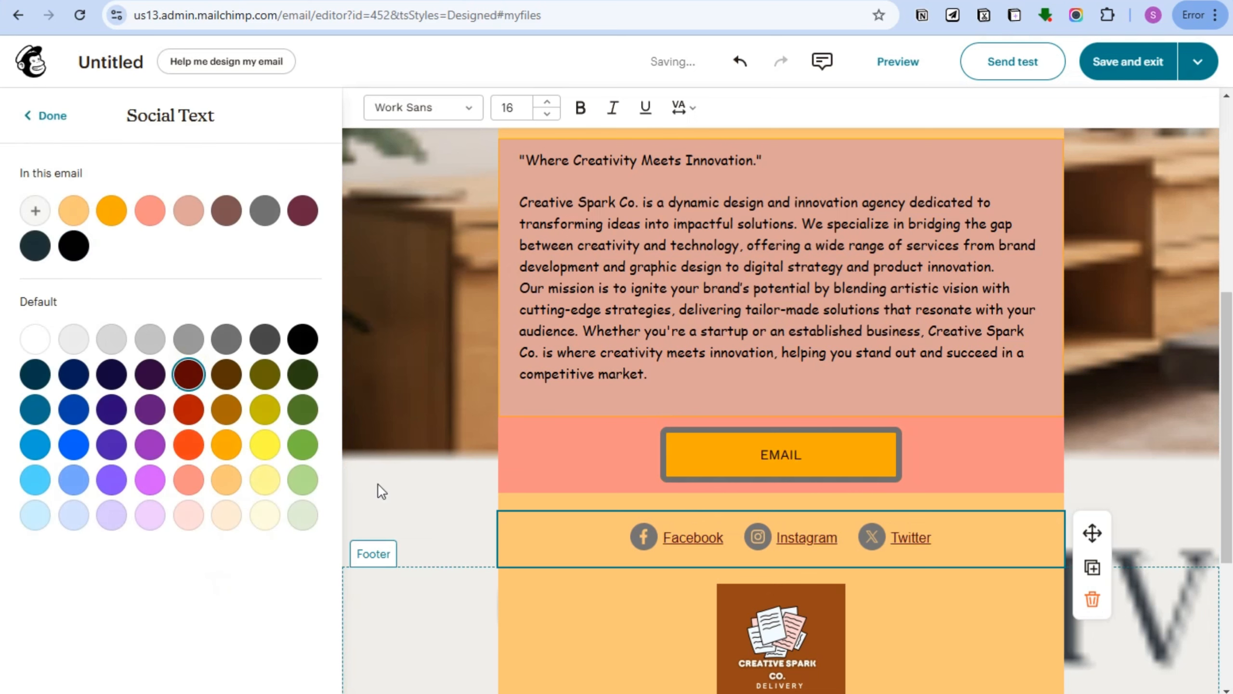
{"action": "left_click", "coordinate": [278, 605]}
{"action": "left_click", "coordinate": [47, 116]}
{"action": "scroll", "coordinate": [160, 447], "scroll_direction": "down", "scroll_amount": 5}
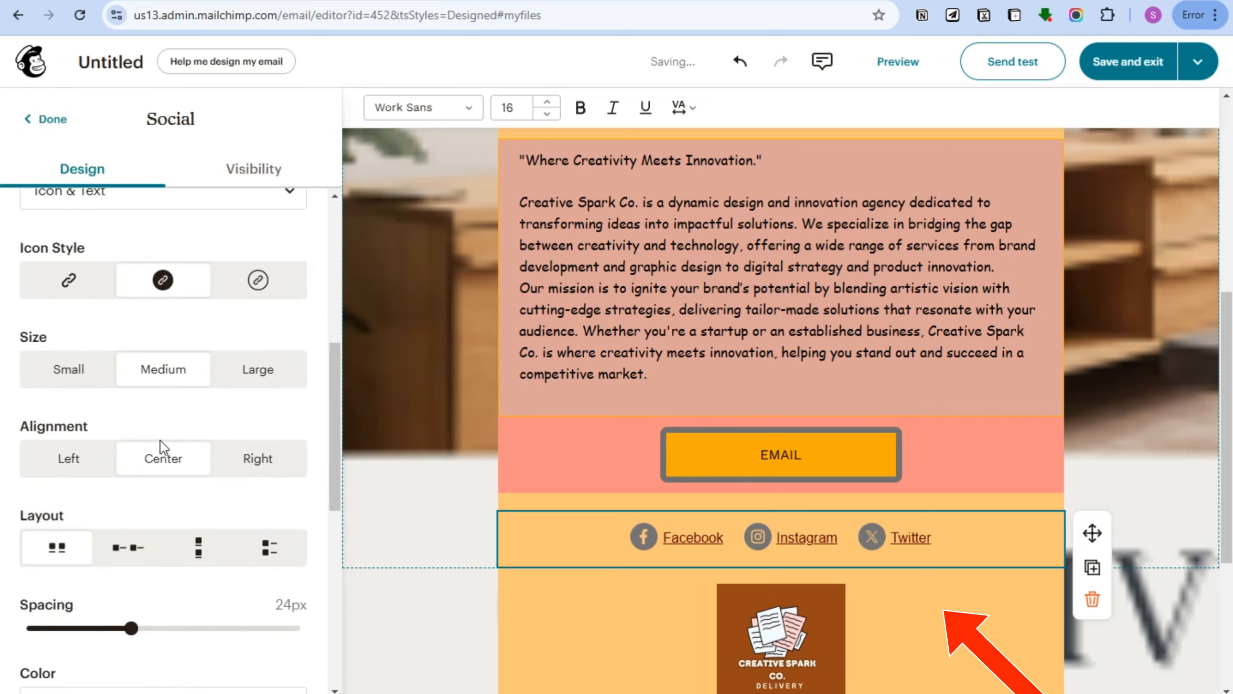
{"action": "scroll", "coordinate": [182, 454], "scroll_direction": "down", "scroll_amount": 5}
{"action": "scroll", "coordinate": [161, 490], "scroll_direction": "down", "scroll_amount": 1}
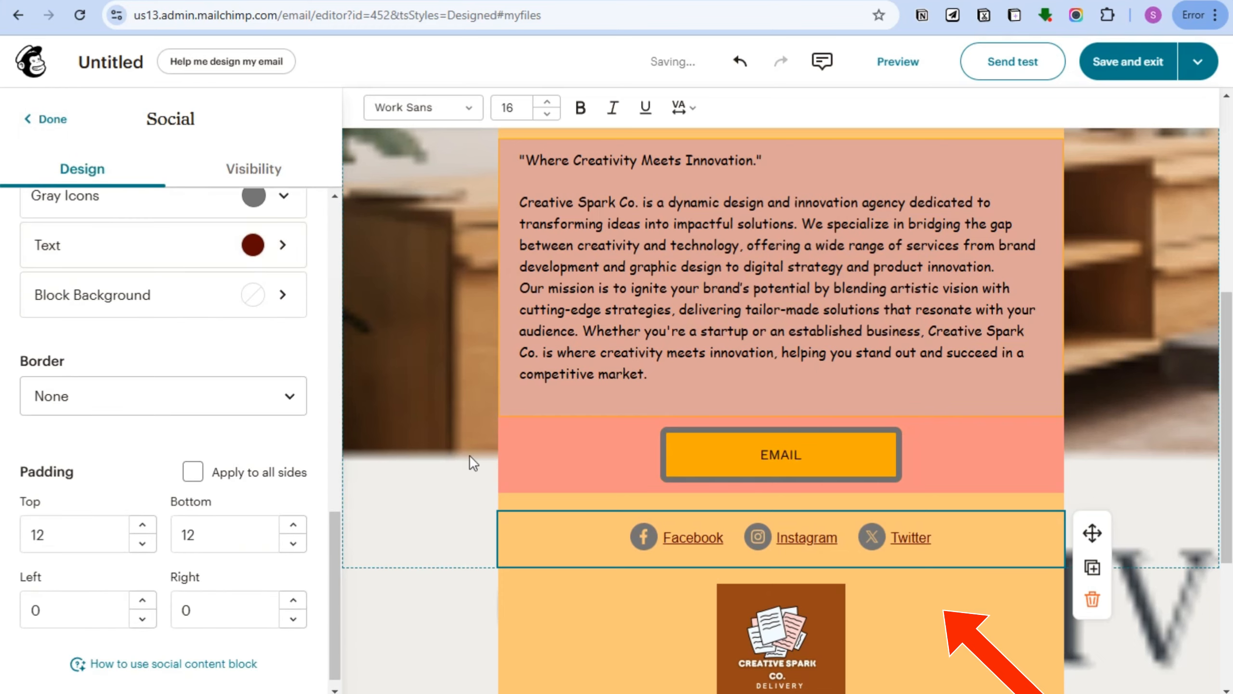
{"action": "scroll", "coordinate": [836, 611], "scroll_direction": "down", "scroll_amount": 5}
Return to the top, select the 'View this email in your browser' block, then save and exit.
{"action": "scroll", "coordinate": [1053, 531], "scroll_direction": "up", "scroll_amount": 5}
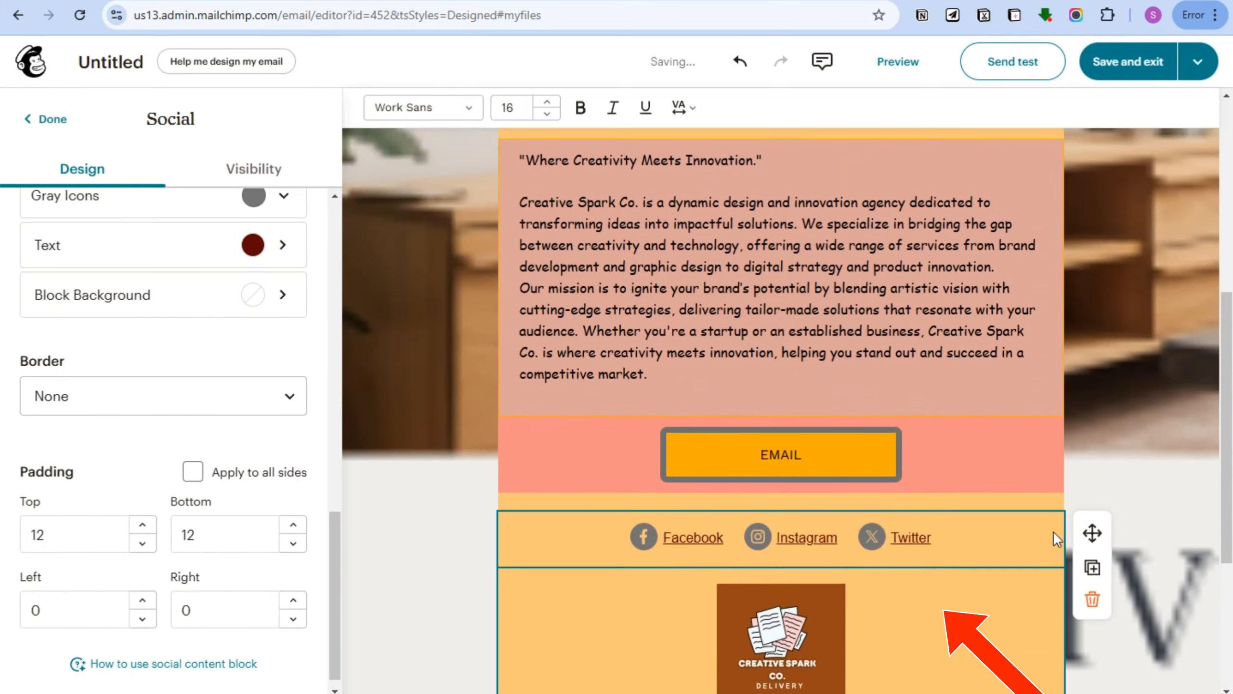
{"action": "scroll", "coordinate": [1053, 531], "scroll_direction": "up", "scroll_amount": 8}
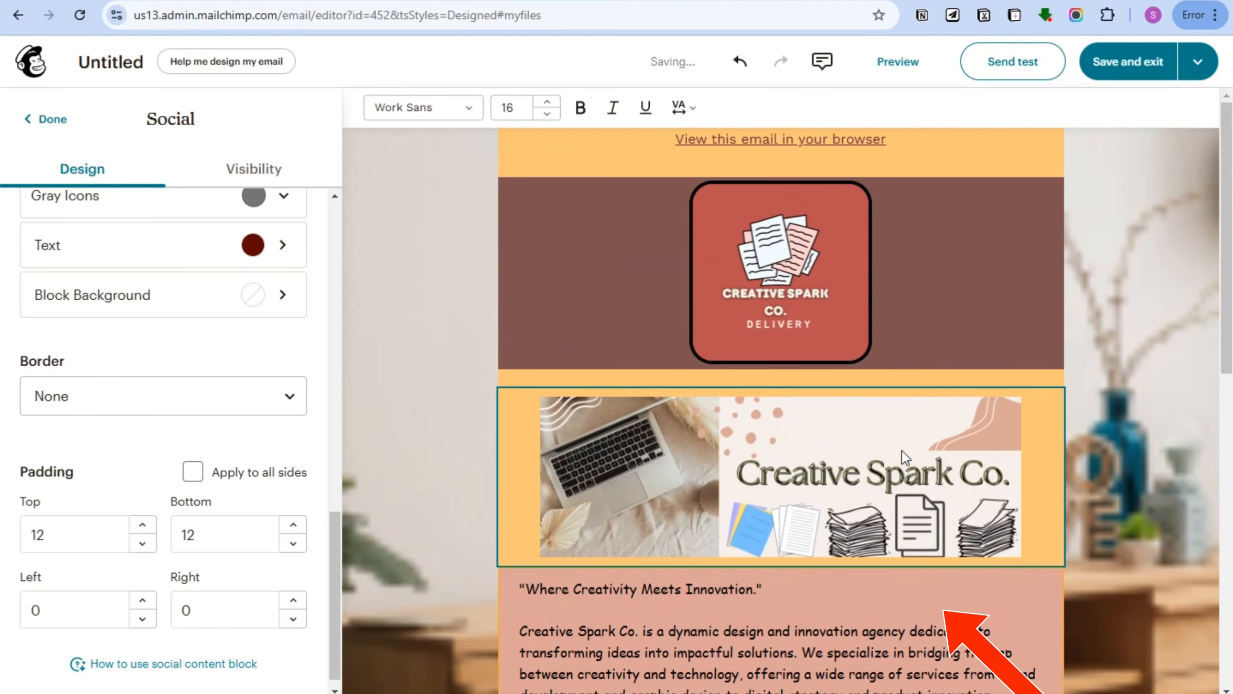
{"action": "left_click", "coordinate": [854, 140]}
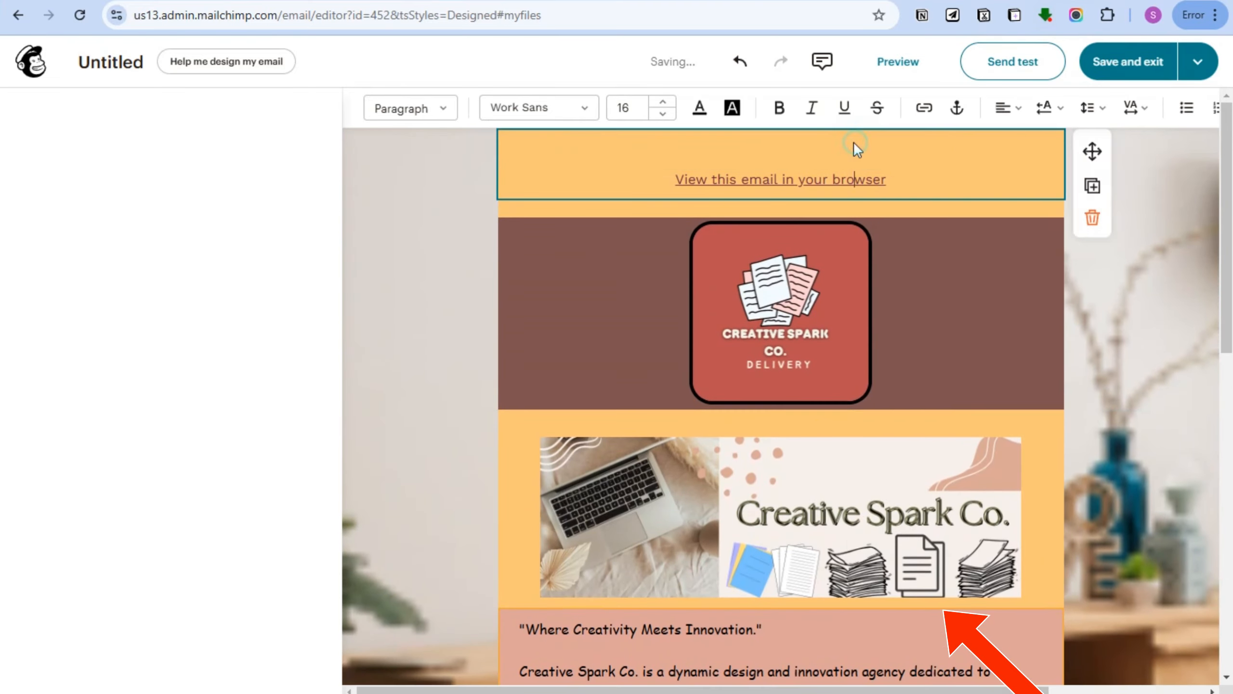
{"action": "right_click", "coordinate": [854, 141]}
{"action": "left_click", "coordinate": [745, 179]}
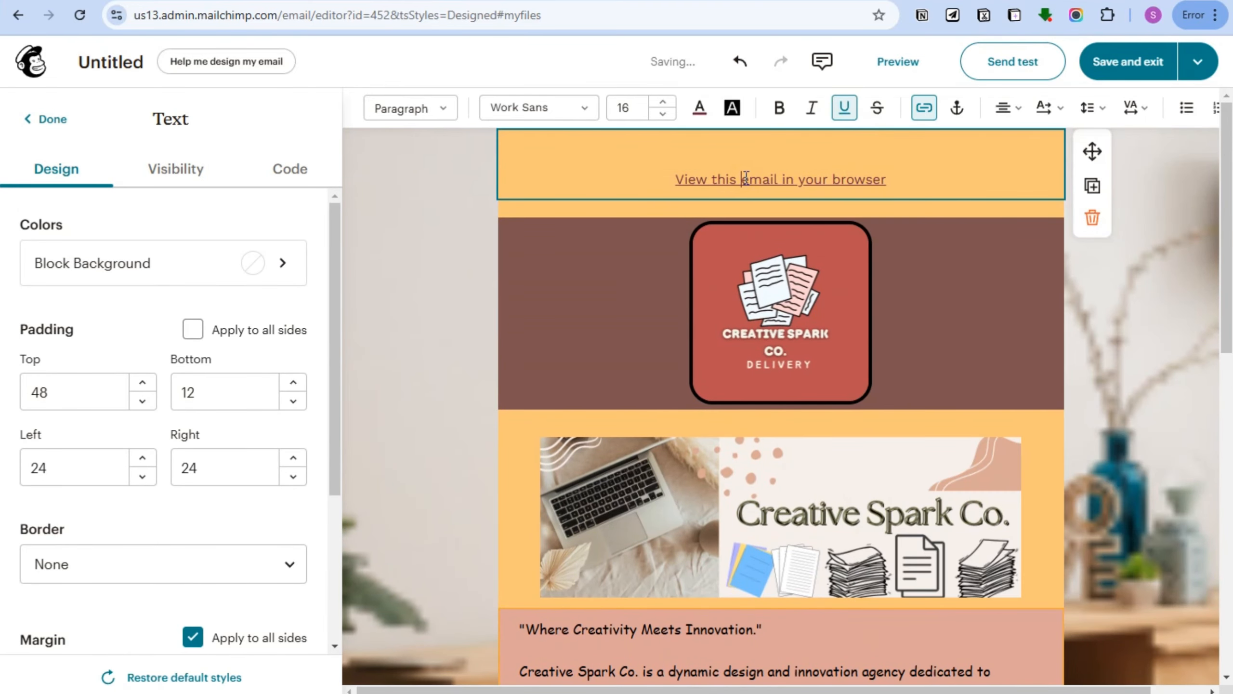
{"action": "left_click", "coordinate": [1004, 267]}
{"action": "left_click", "coordinate": [814, 156]}
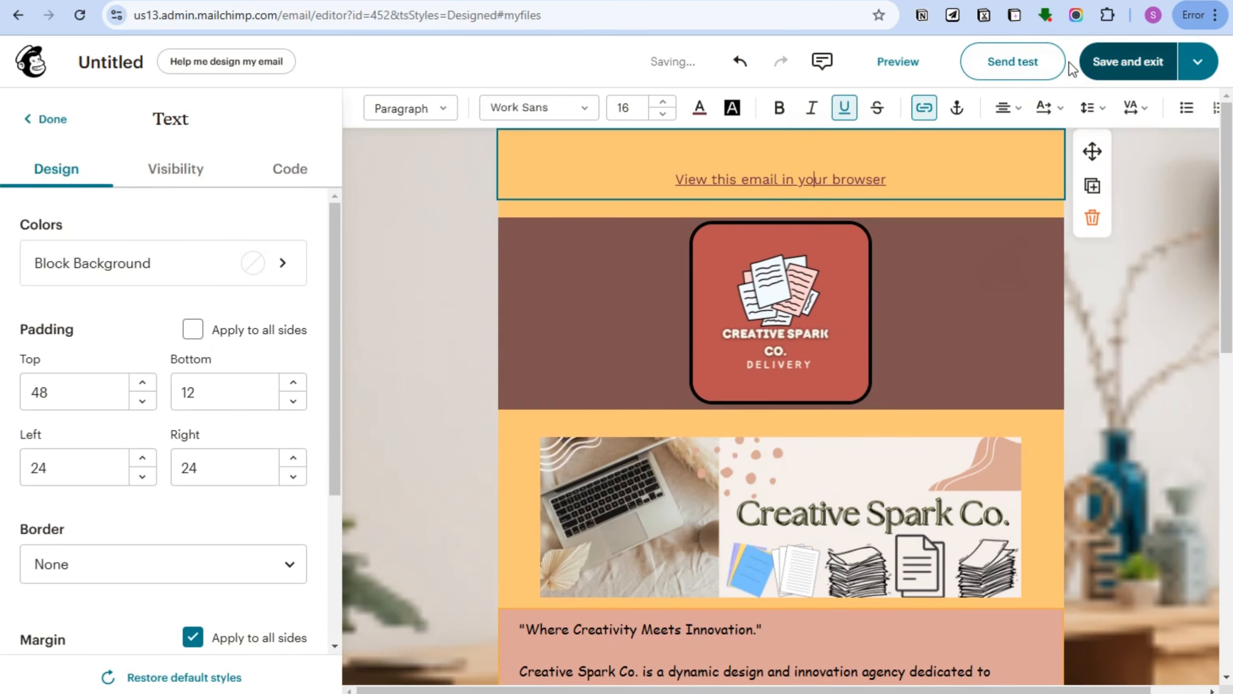
{"action": "left_click", "coordinate": [1112, 72]}
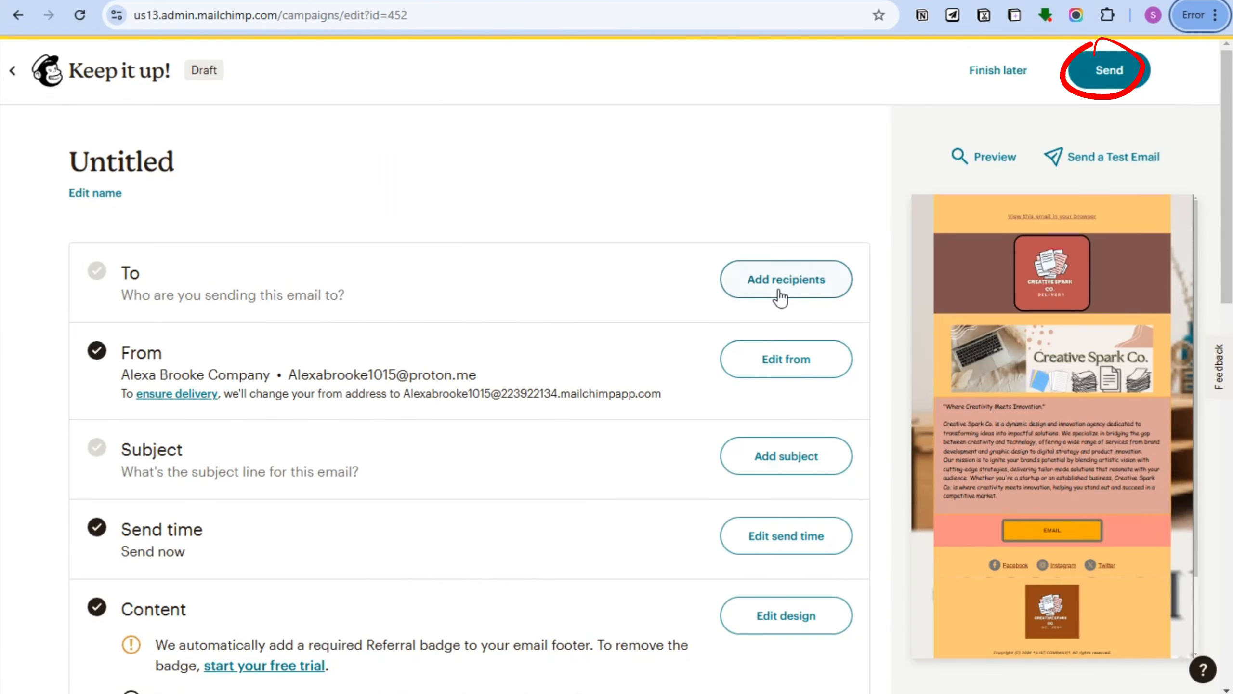
Scroll through the draft's checklist to review the To, From, Subject and Content sections.
{"action": "scroll", "coordinate": [584, 389], "scroll_direction": "down", "scroll_amount": 1}
{"action": "scroll", "coordinate": [584, 390], "scroll_direction": "down", "scroll_amount": 3}
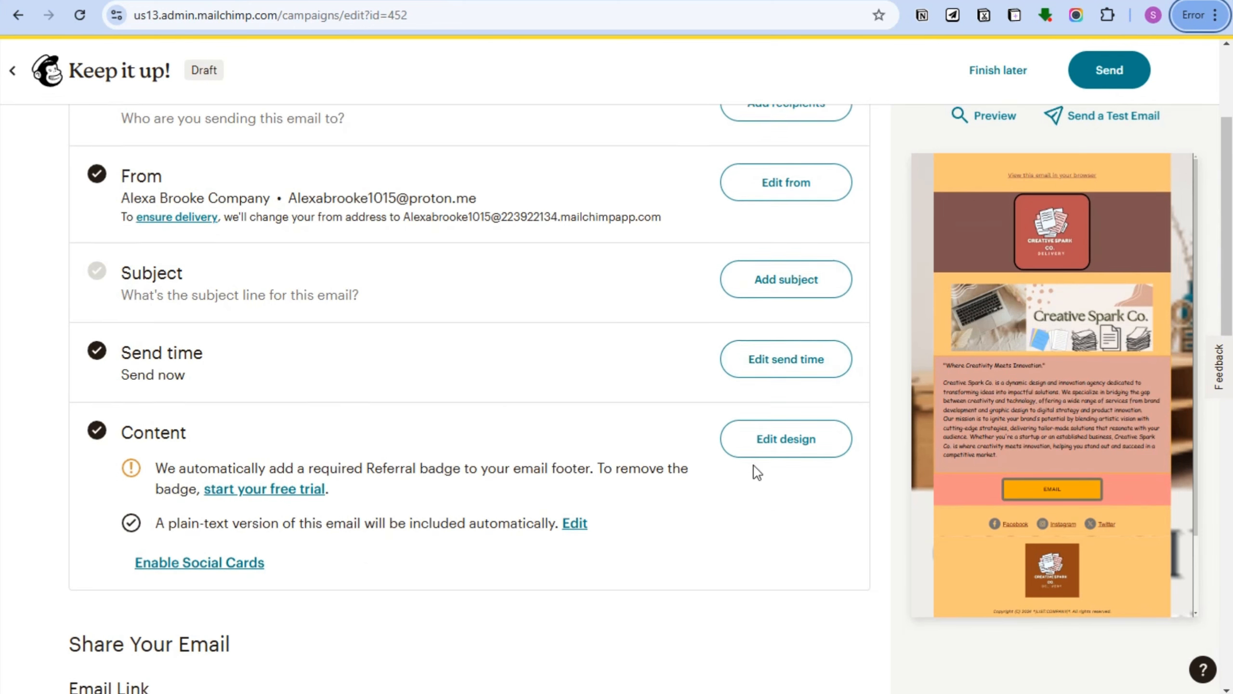
{"action": "scroll", "coordinate": [754, 466], "scroll_direction": "down", "scroll_amount": 10}
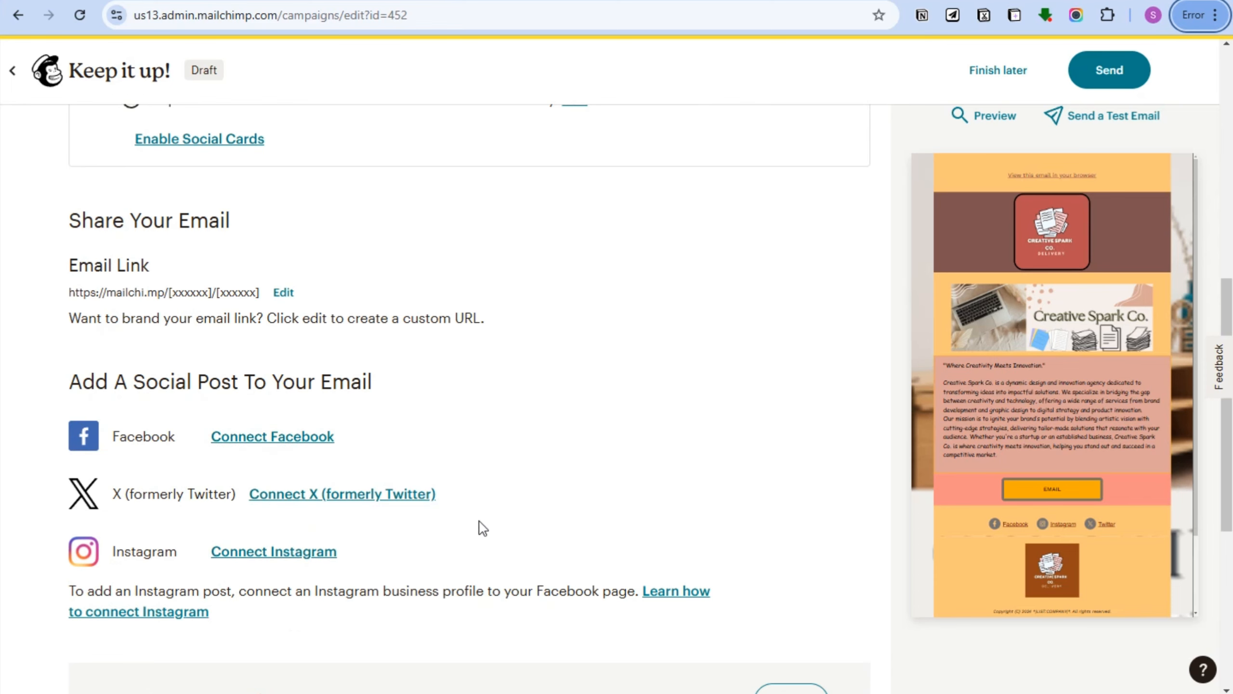
{"action": "scroll", "coordinate": [1018, 274], "scroll_direction": "up", "scroll_amount": 3}
{"action": "scroll", "coordinate": [479, 526], "scroll_direction": "up", "scroll_amount": 3}
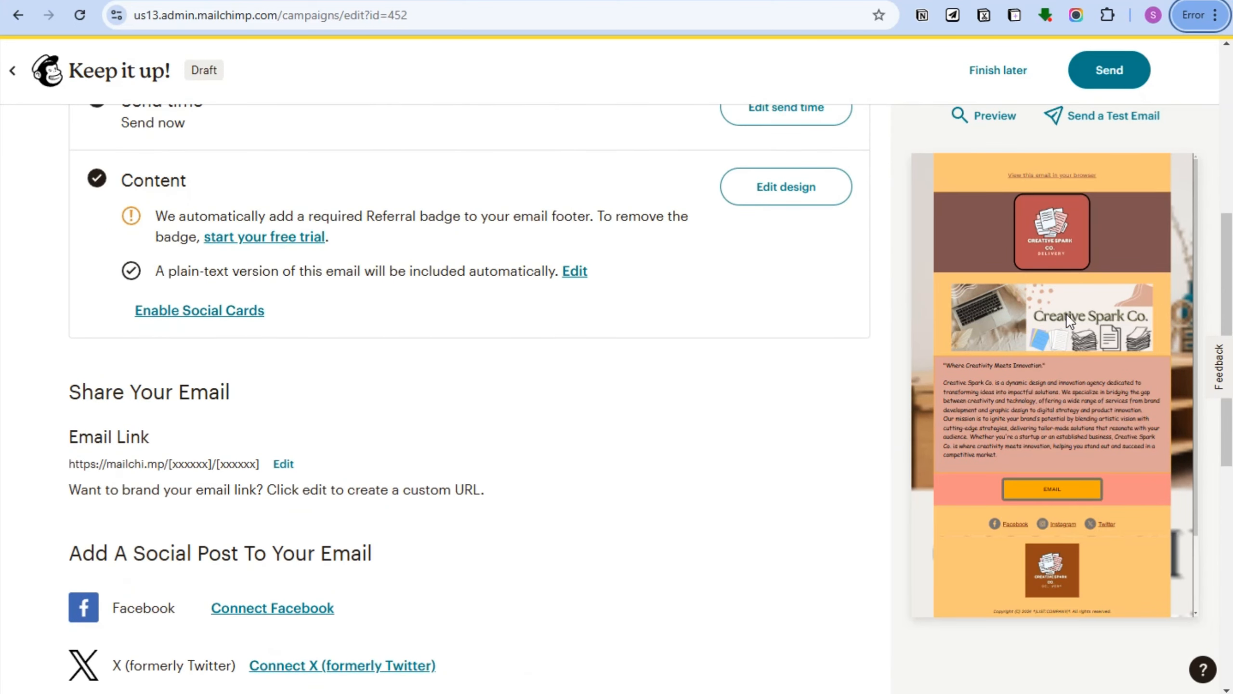